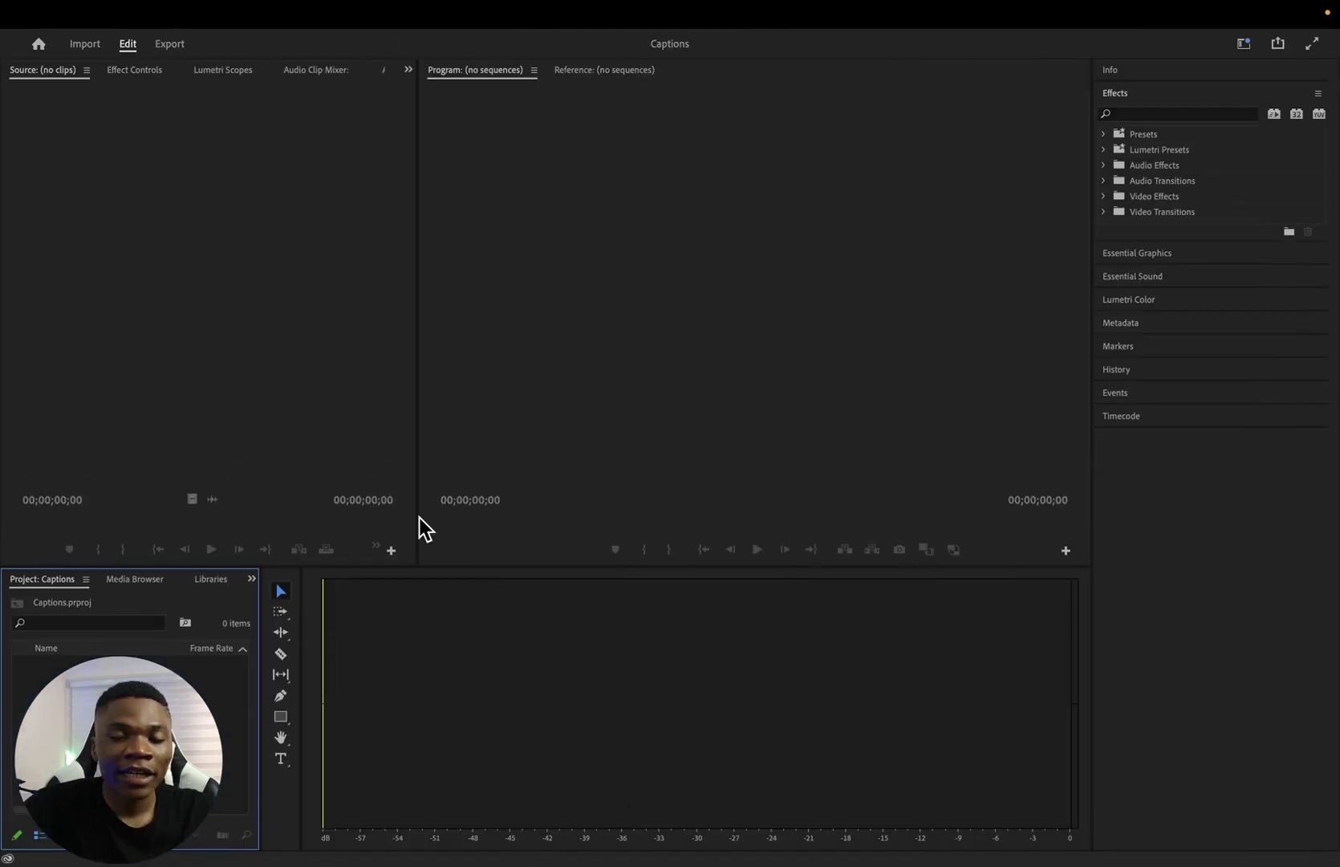
Drag the monitor divider upward so the Project bin and Timeline panels get more room.
left_click_drag(405, 567, 167, 420)
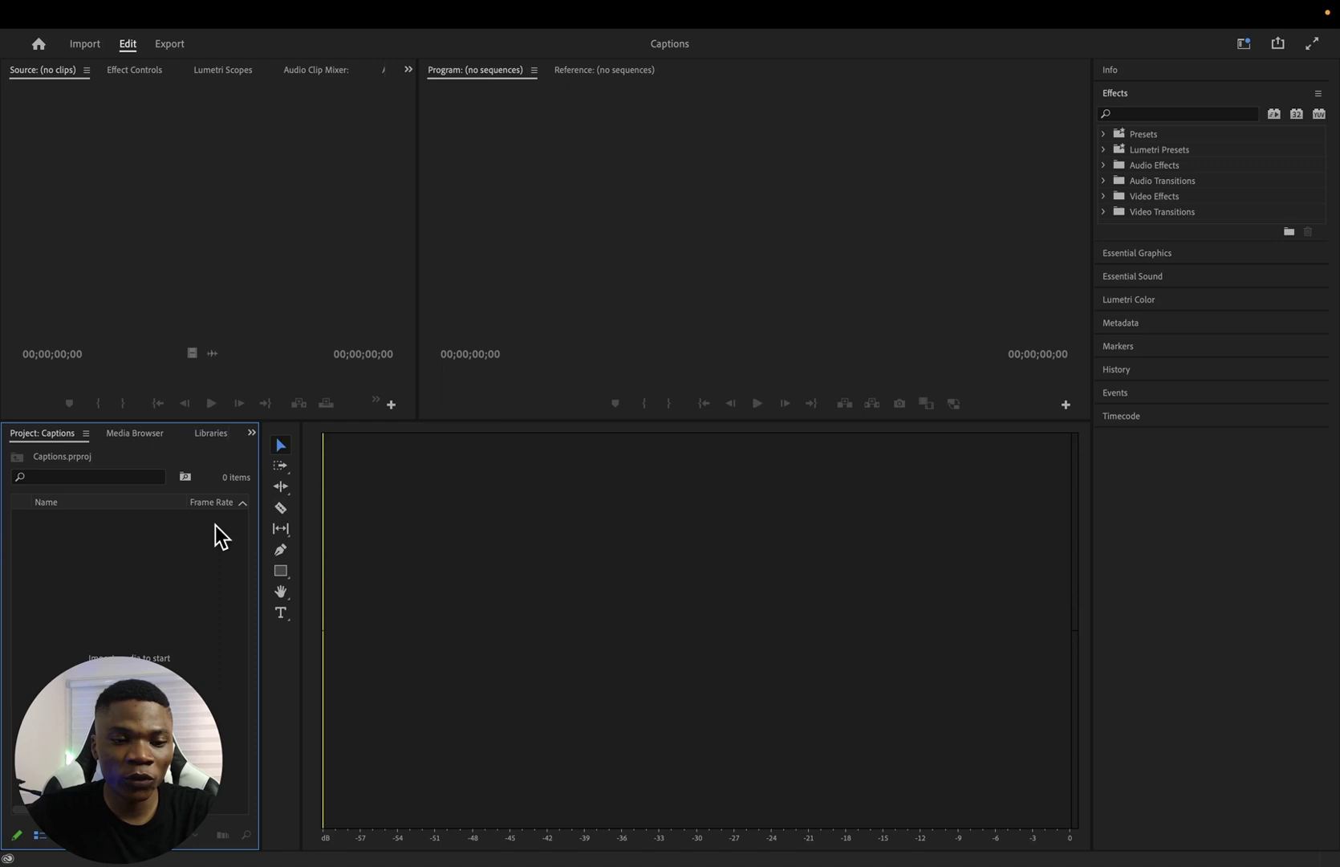
Create a new sequence named Captions with a custom 1080×1920 vertical frame size.
right_click(103, 592)
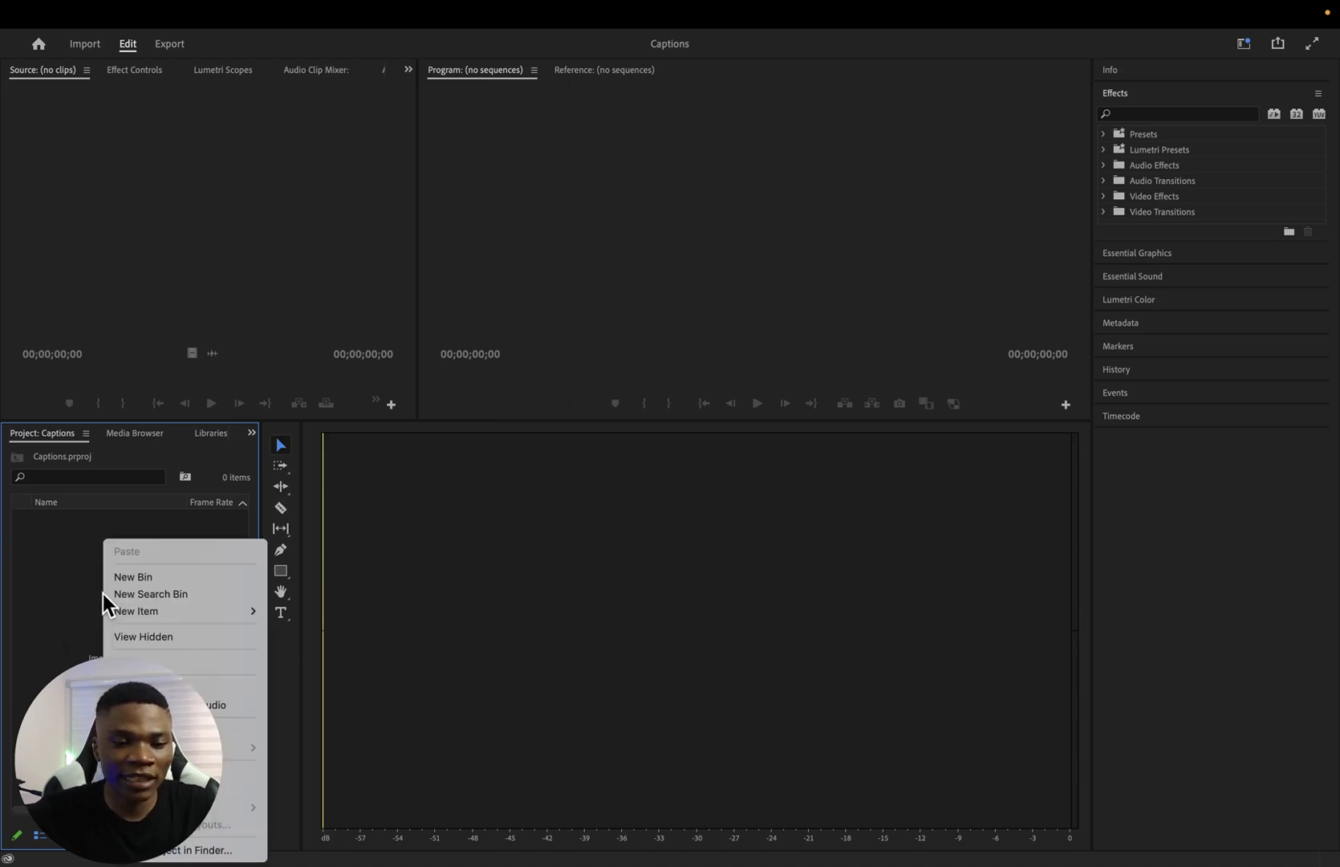
mouse_move(121, 613)
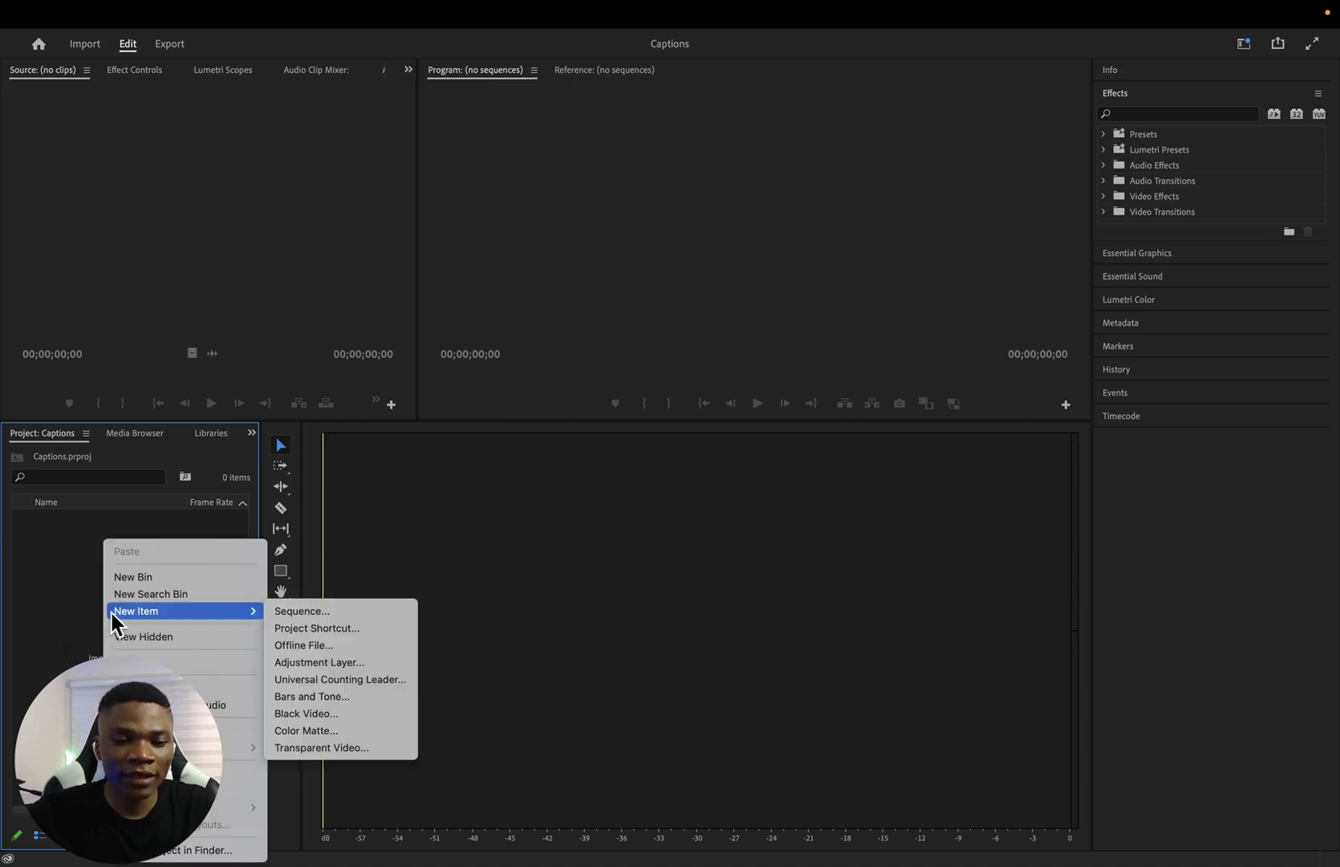
left_click(282, 611)
type("Captions")
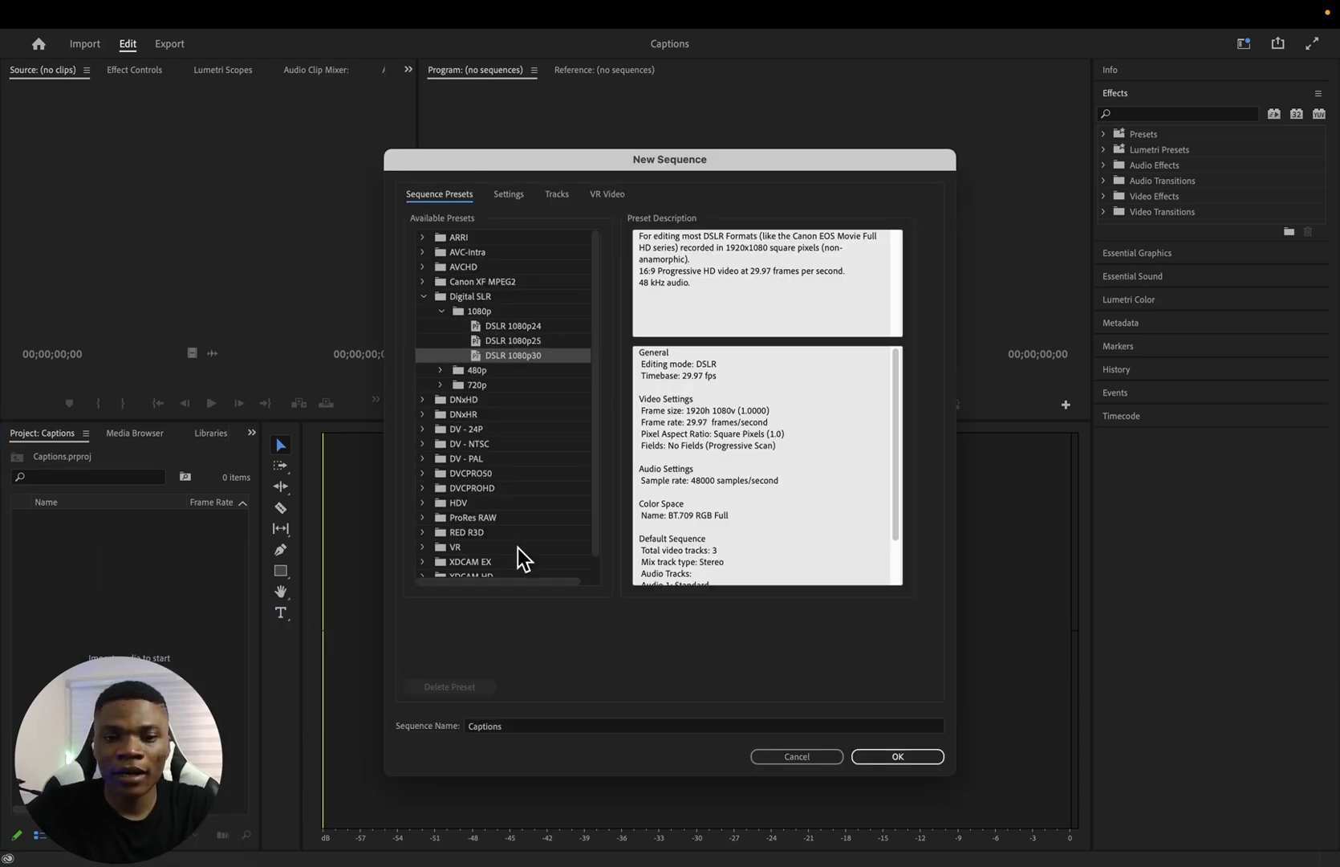
left_click(507, 196)
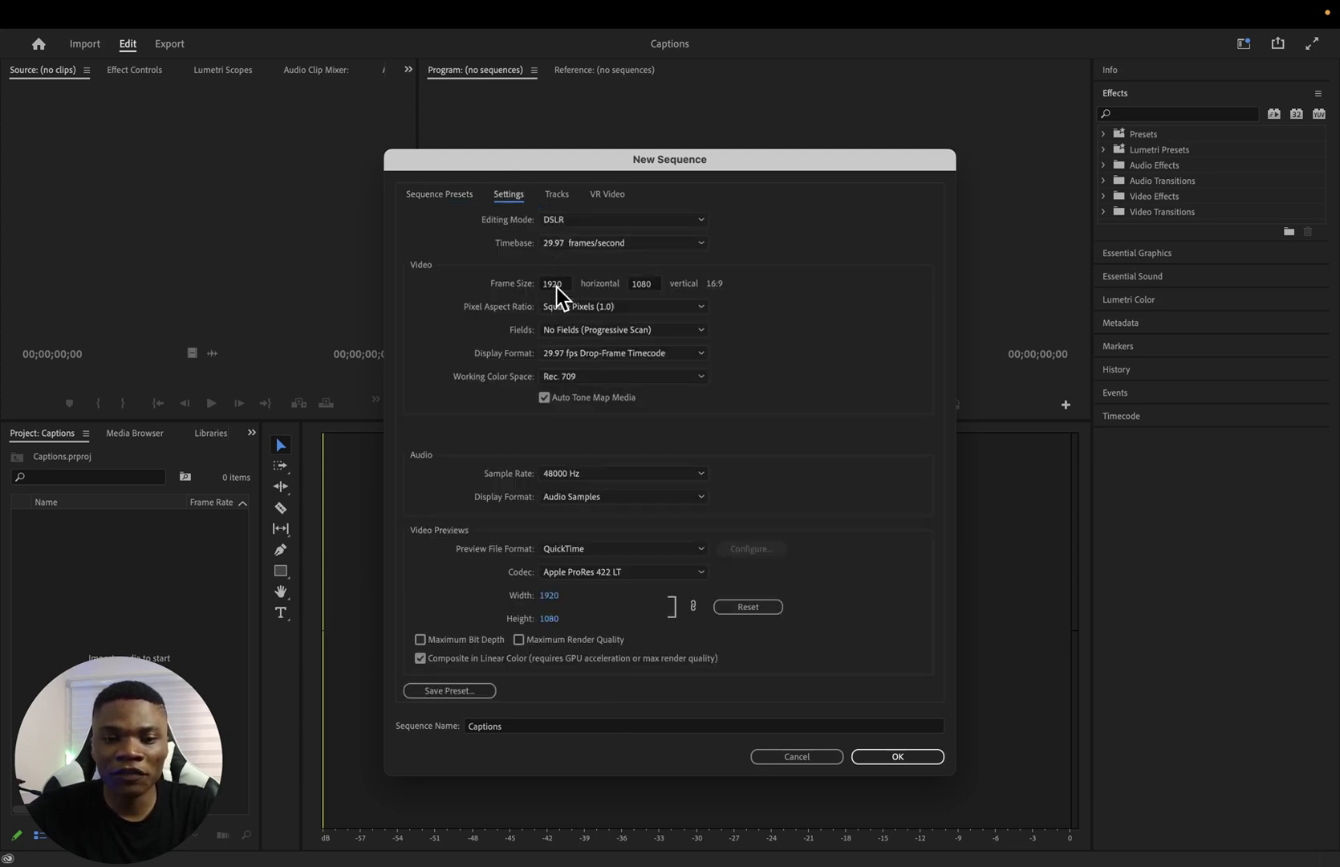
type("1")
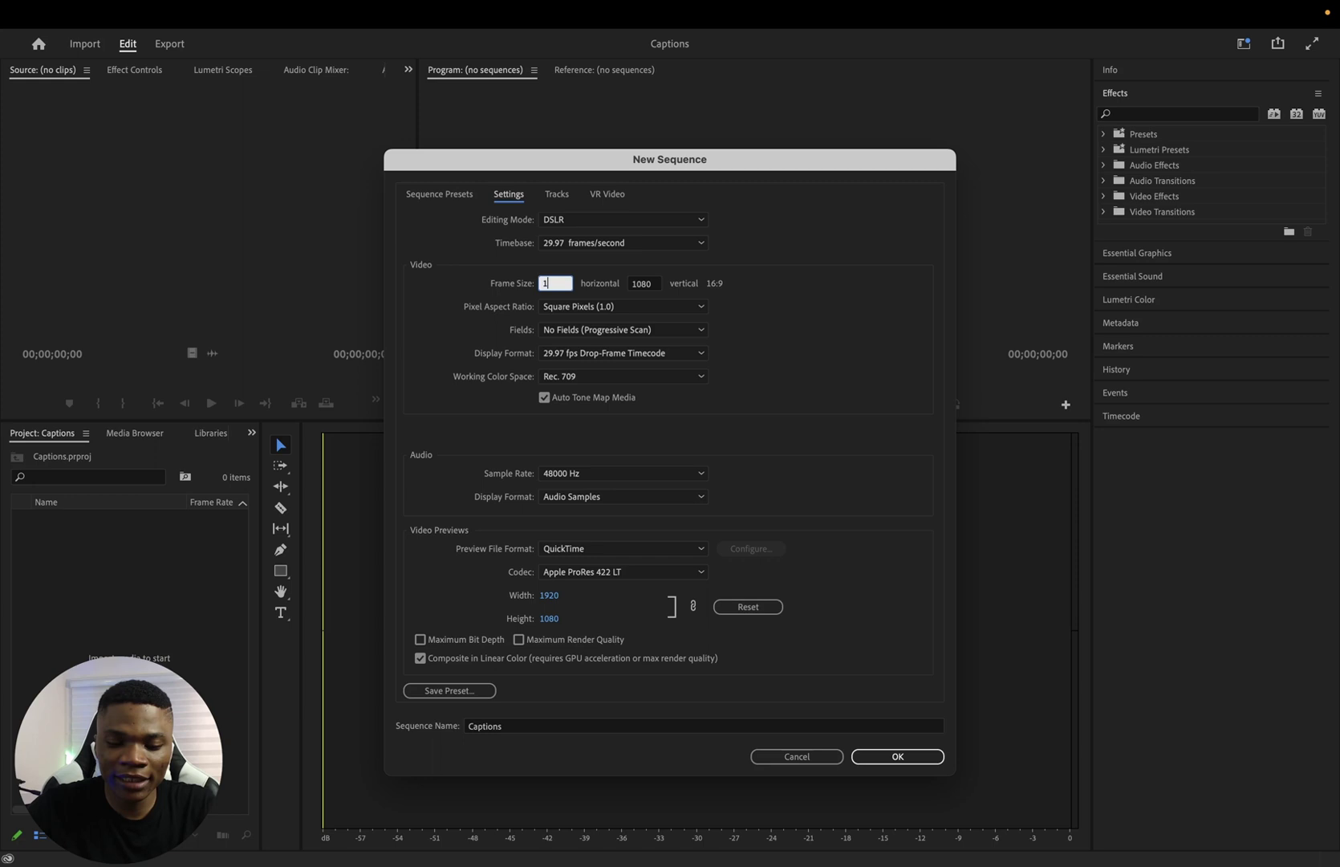
type("080")
left_click(647, 285)
type("1")
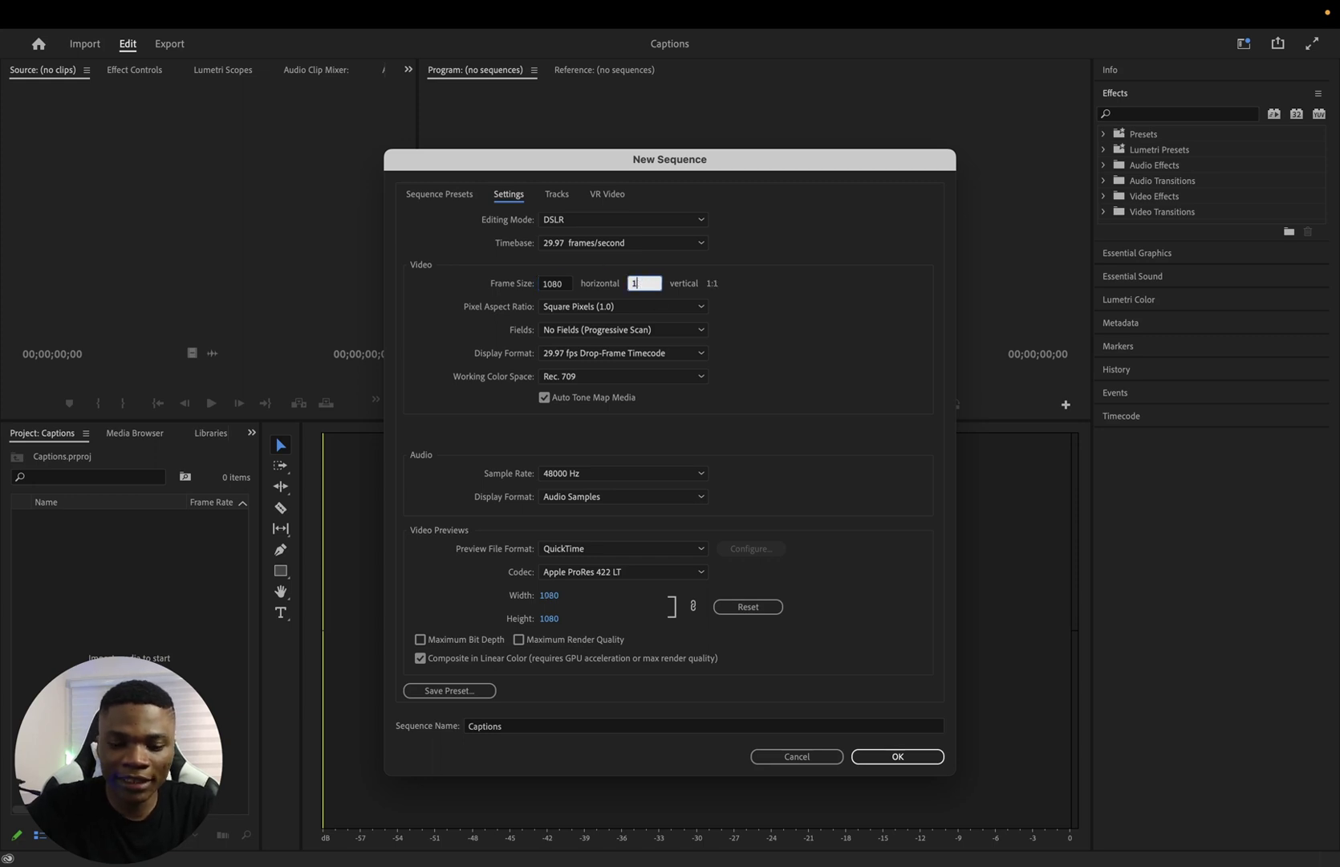
type("920")
left_click(762, 285)
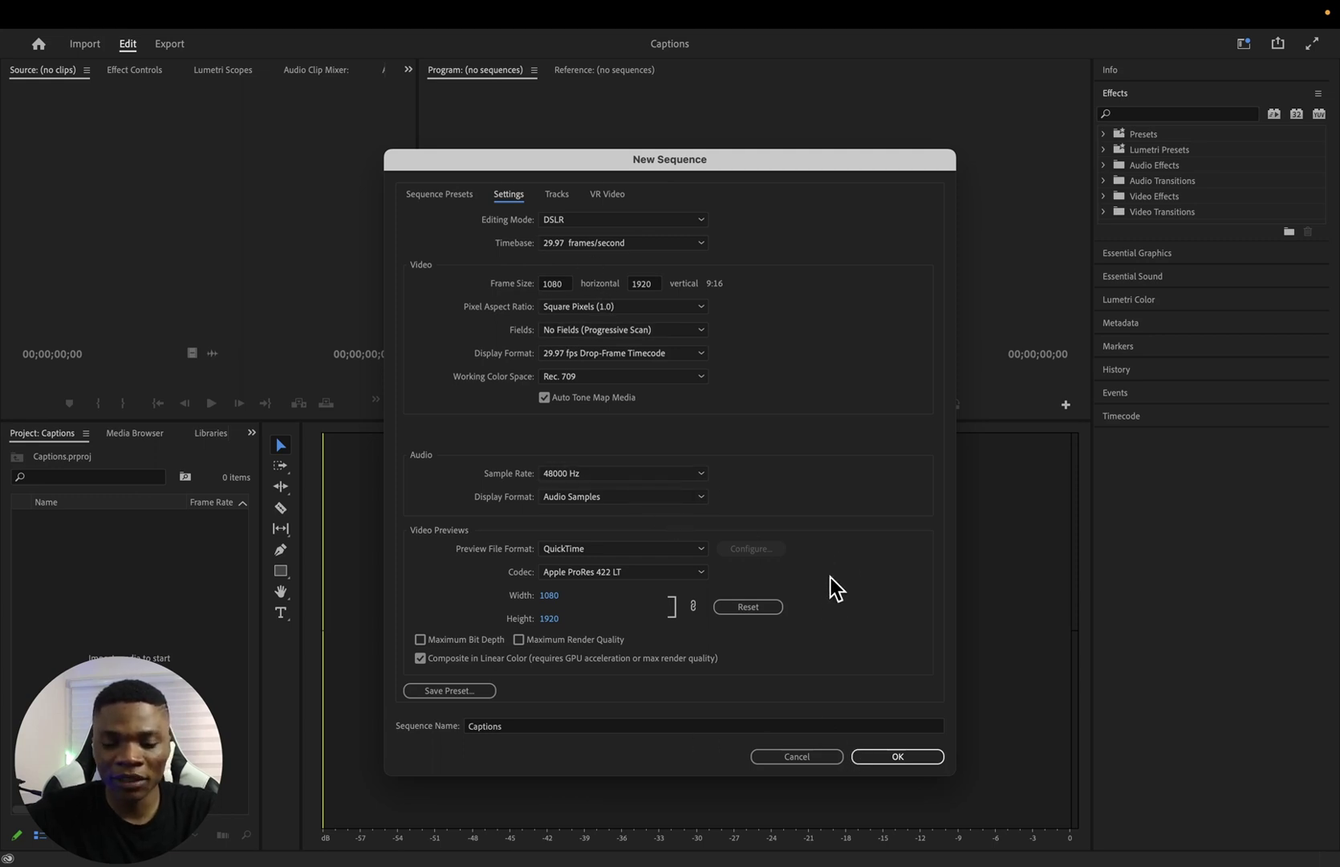
left_click(893, 760)
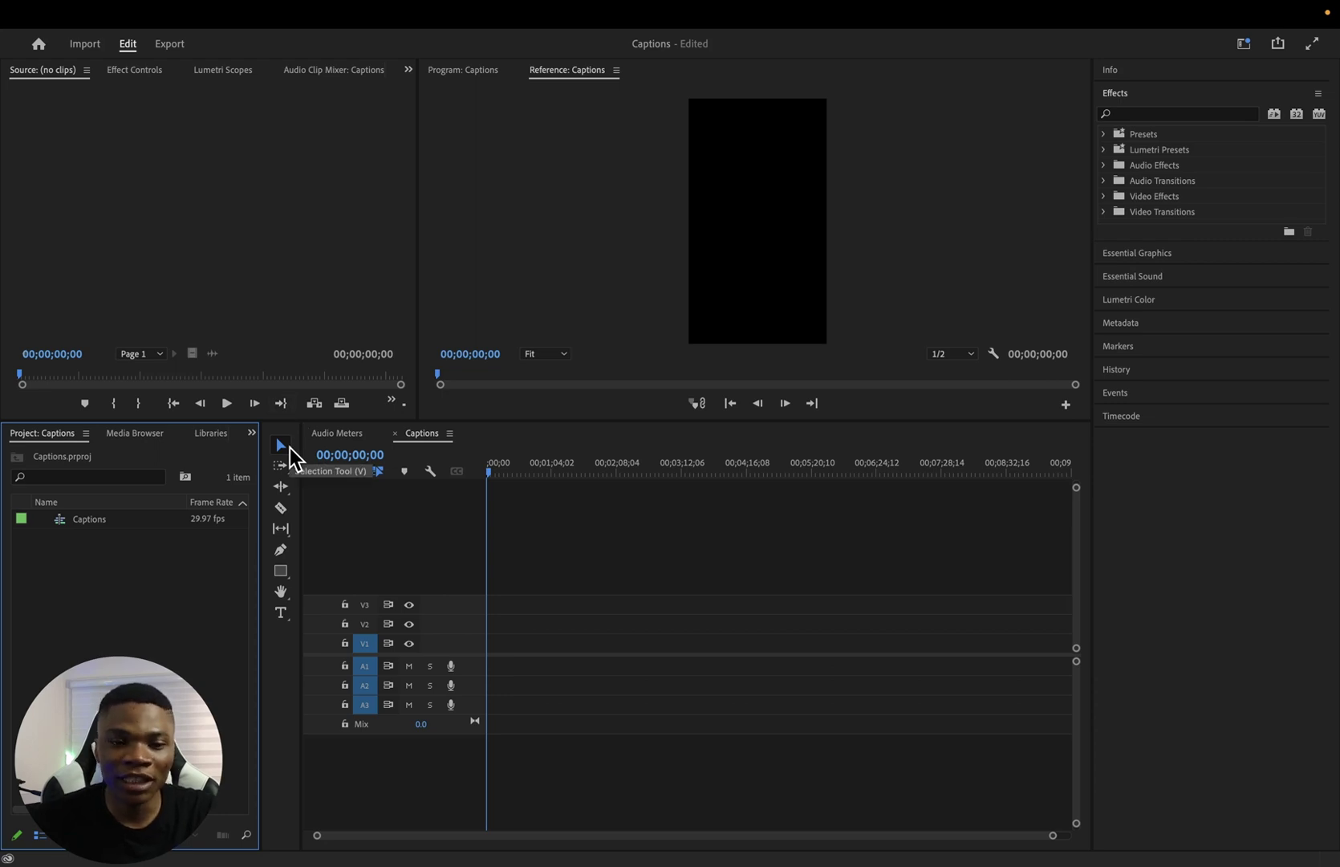
Import My Clip.mp4 into the project bin.
right_click(64, 570)
left_click(276, 437)
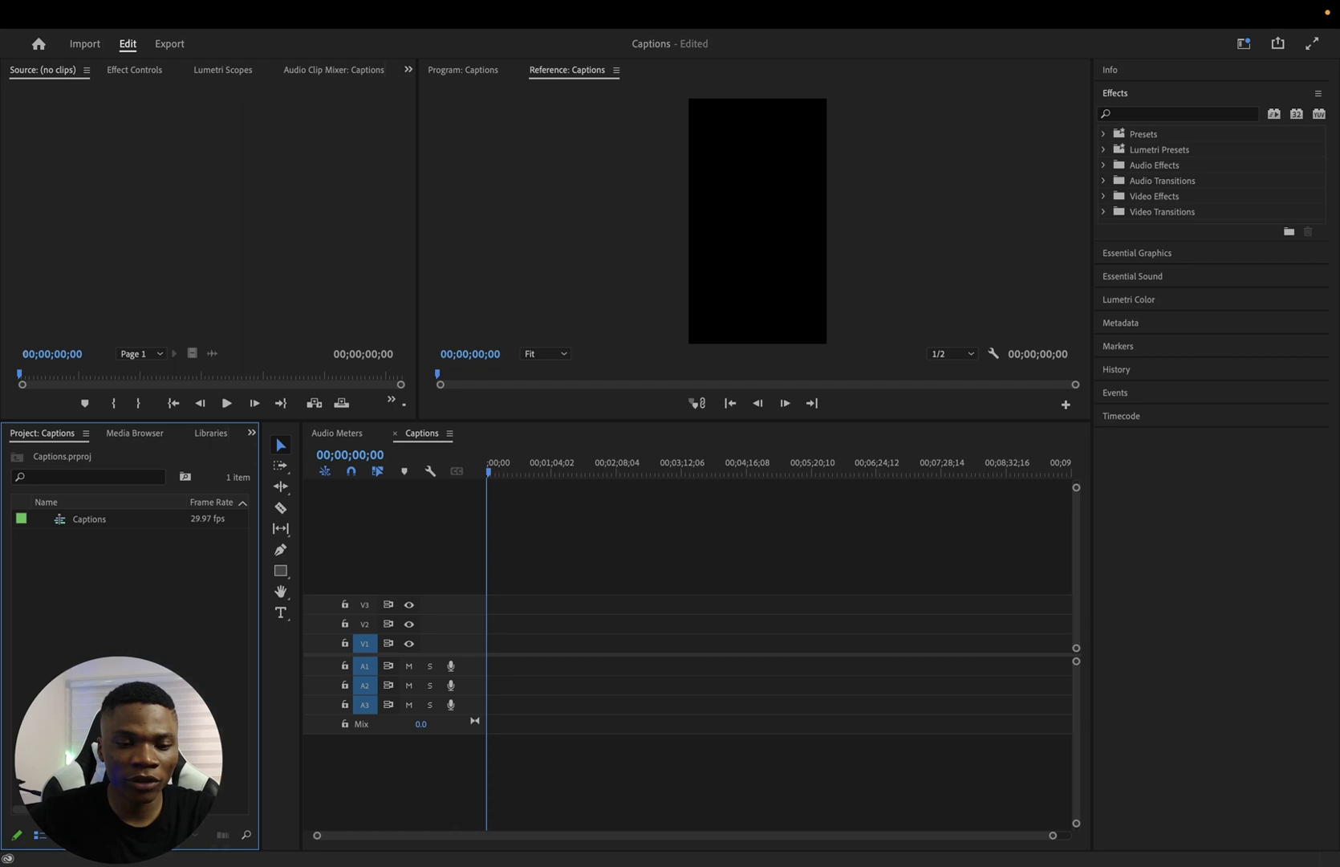
left_click(523, 292)
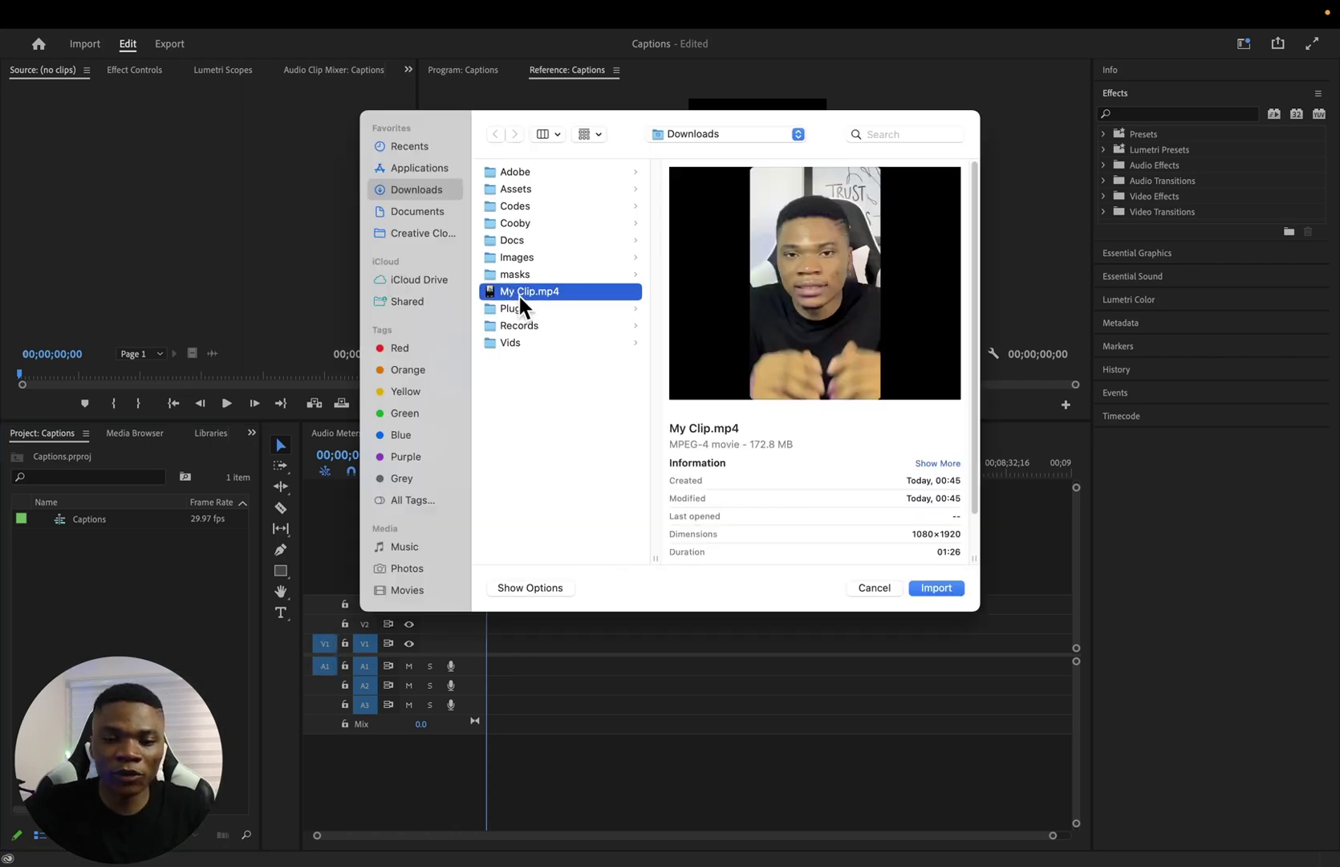
left_click(936, 587)
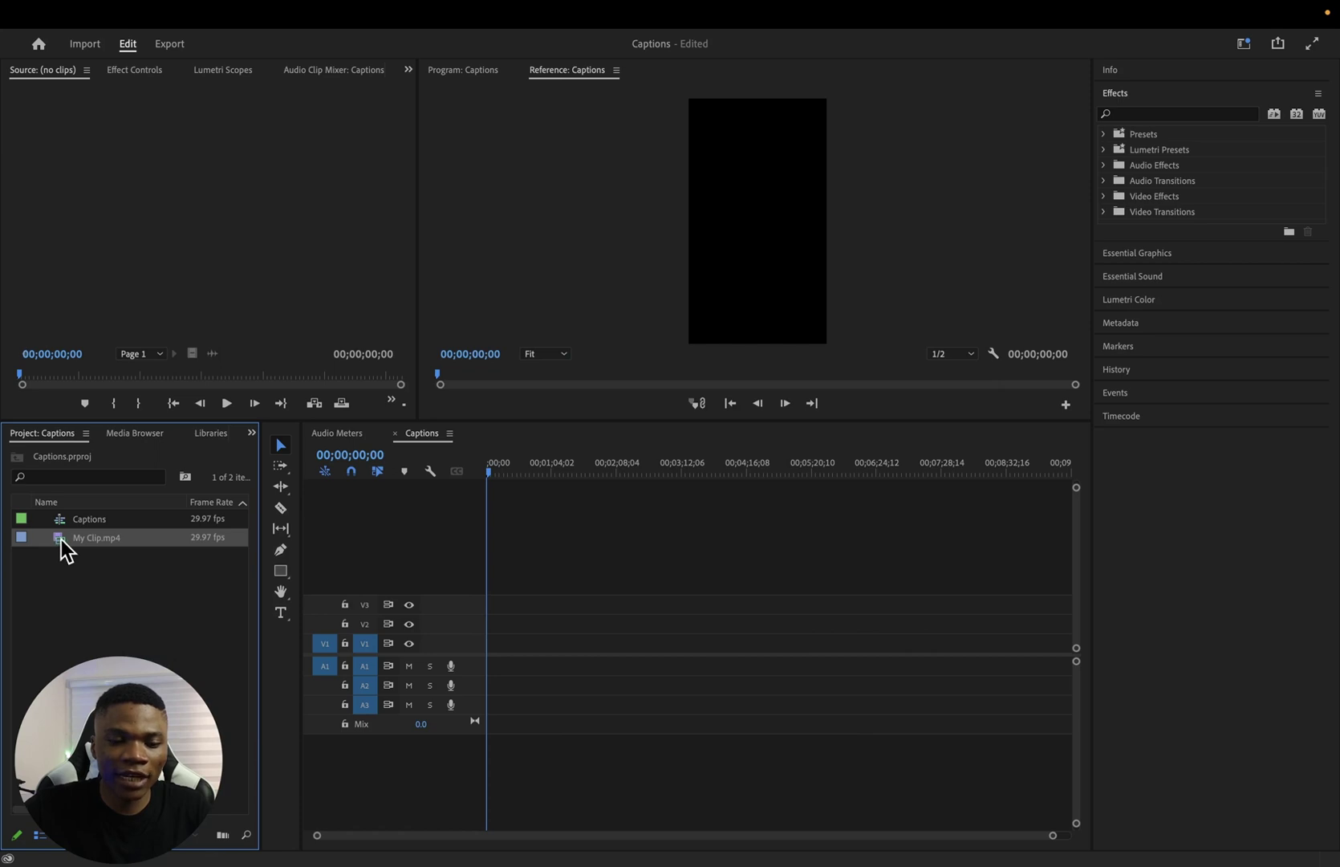
Place My Clip.mp4 on the Captions timeline and expand the V1 and A1 tracks.
left_click_drag(63, 545, 486, 655)
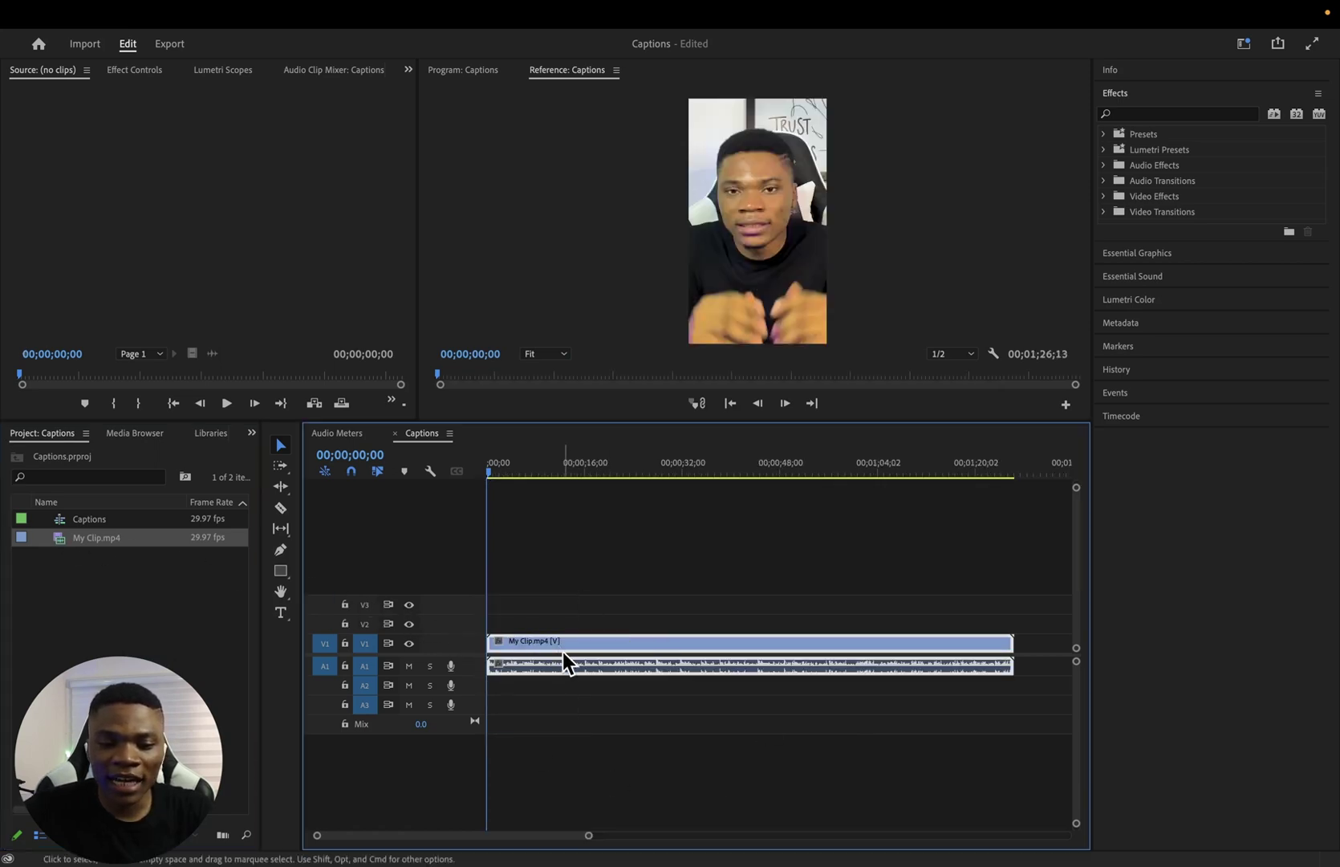
double_click(451, 643)
double_click(467, 666)
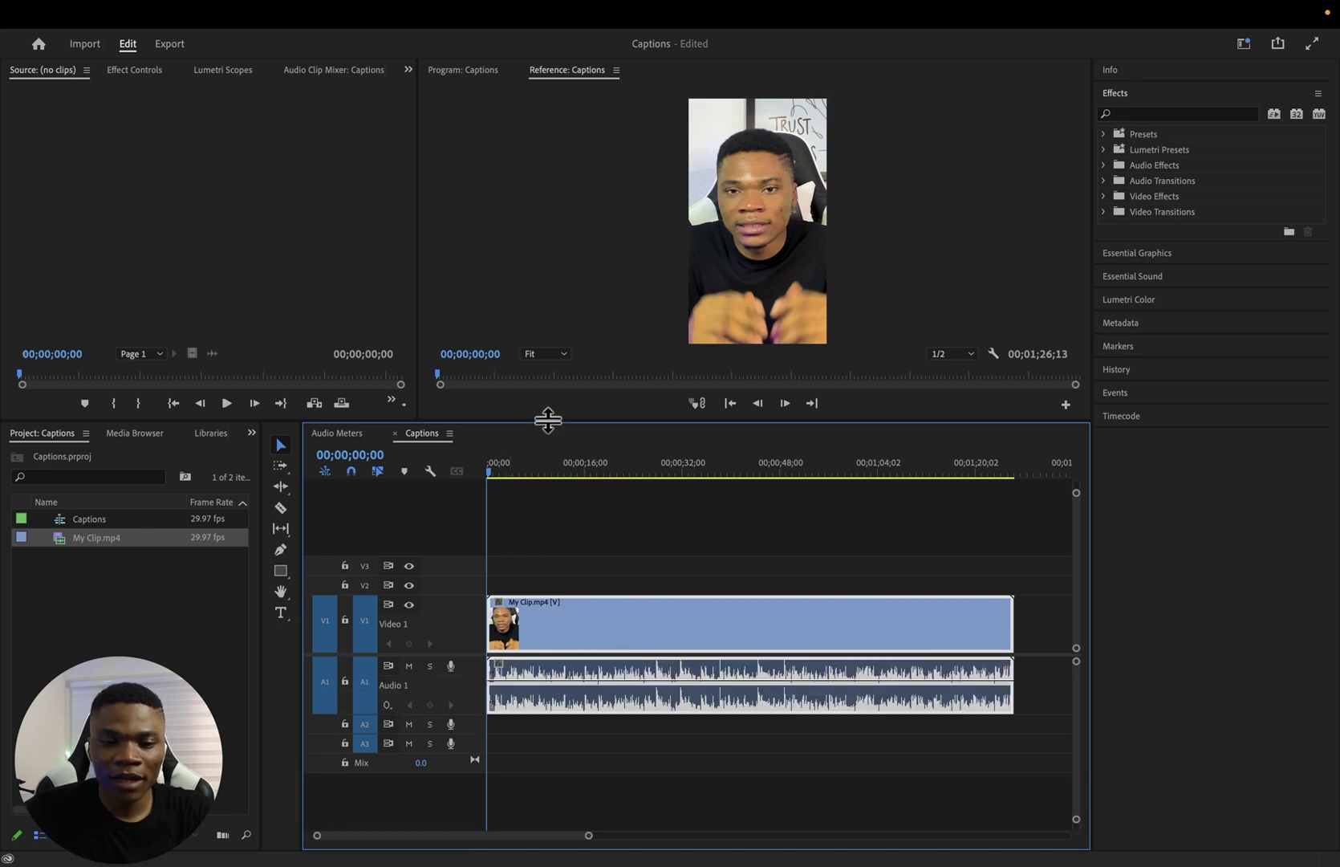
left_click_drag(549, 422, 577, 553)
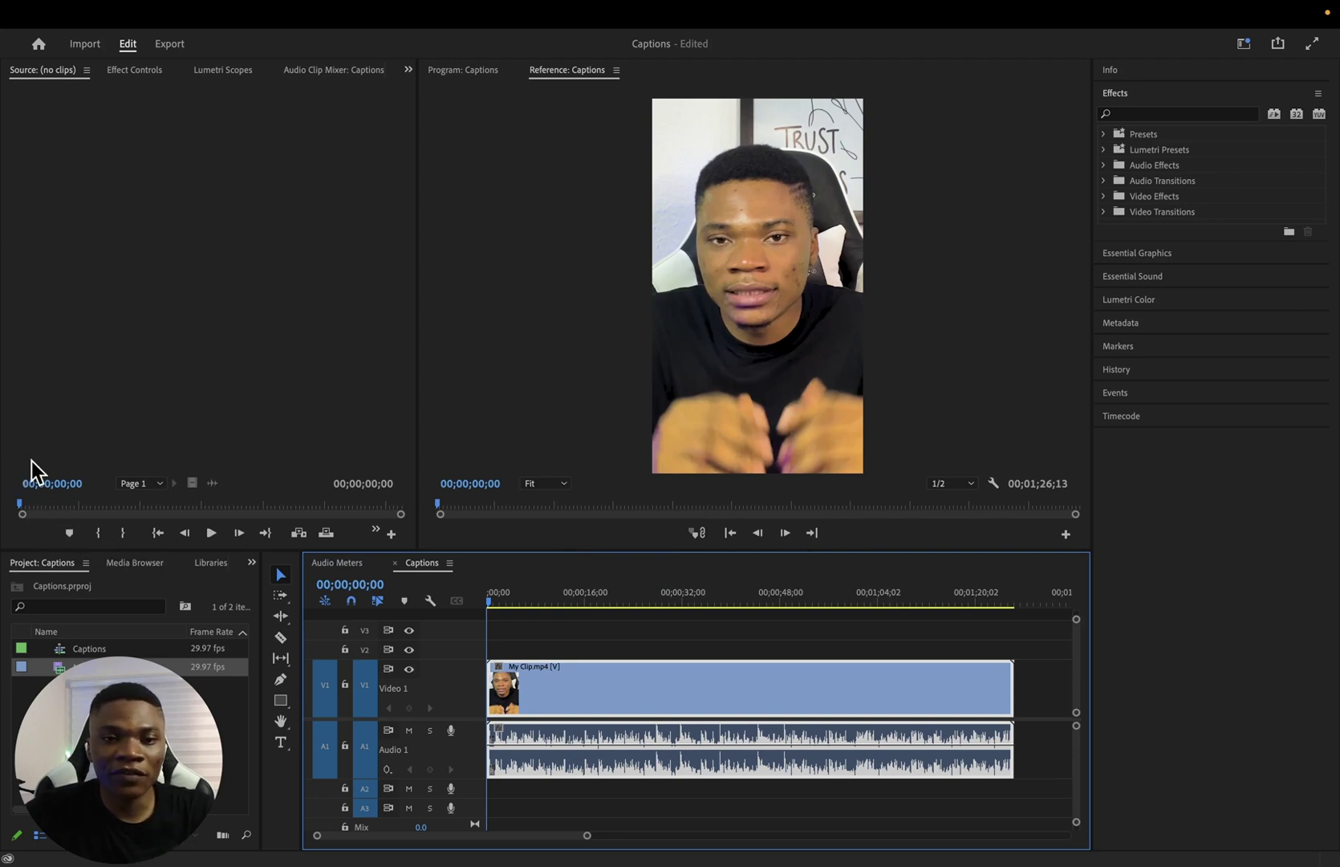
Switch to the Vertical workspace, widen Effect Controls, and make the timeline active.
mouse_move(548, 11)
left_click(498, 14)
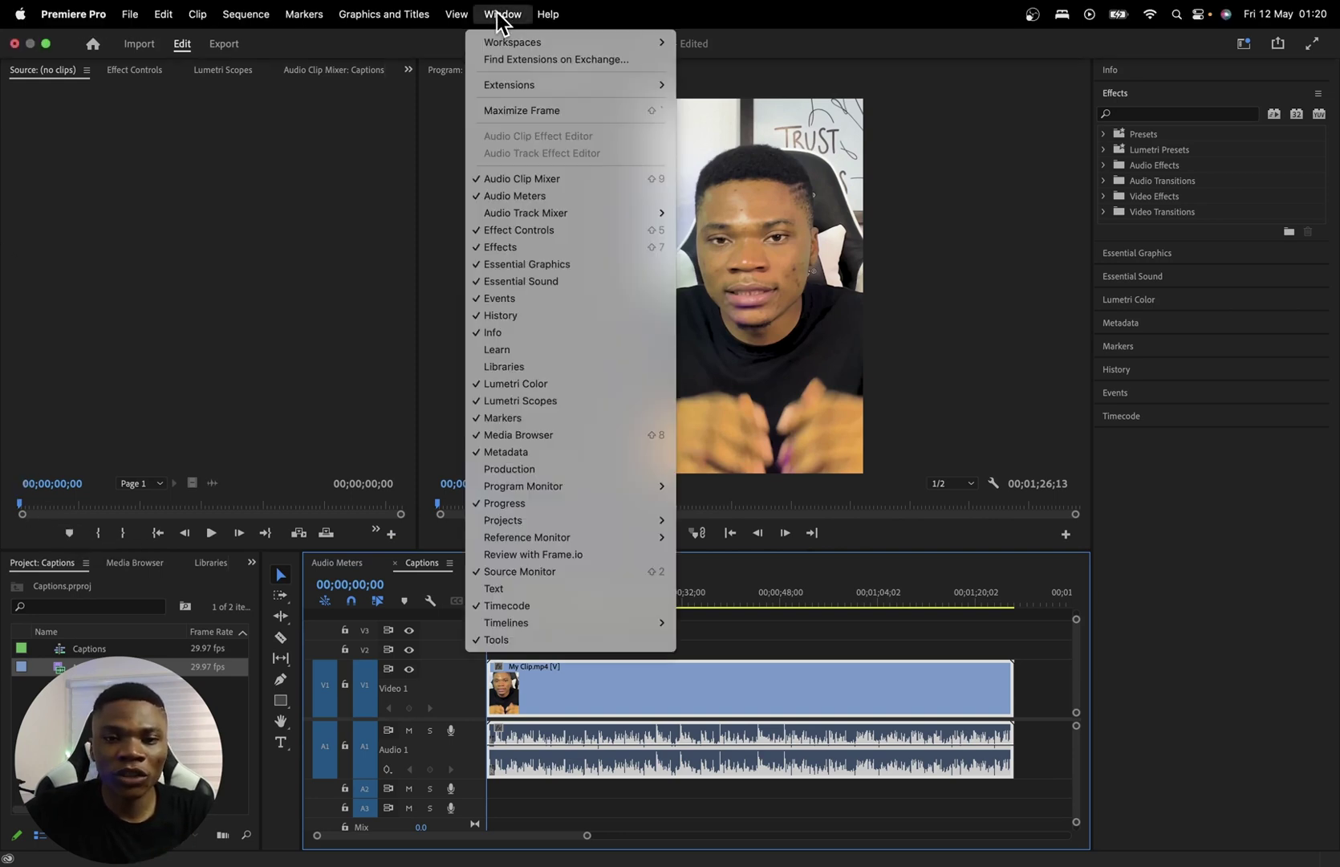
mouse_move(504, 42)
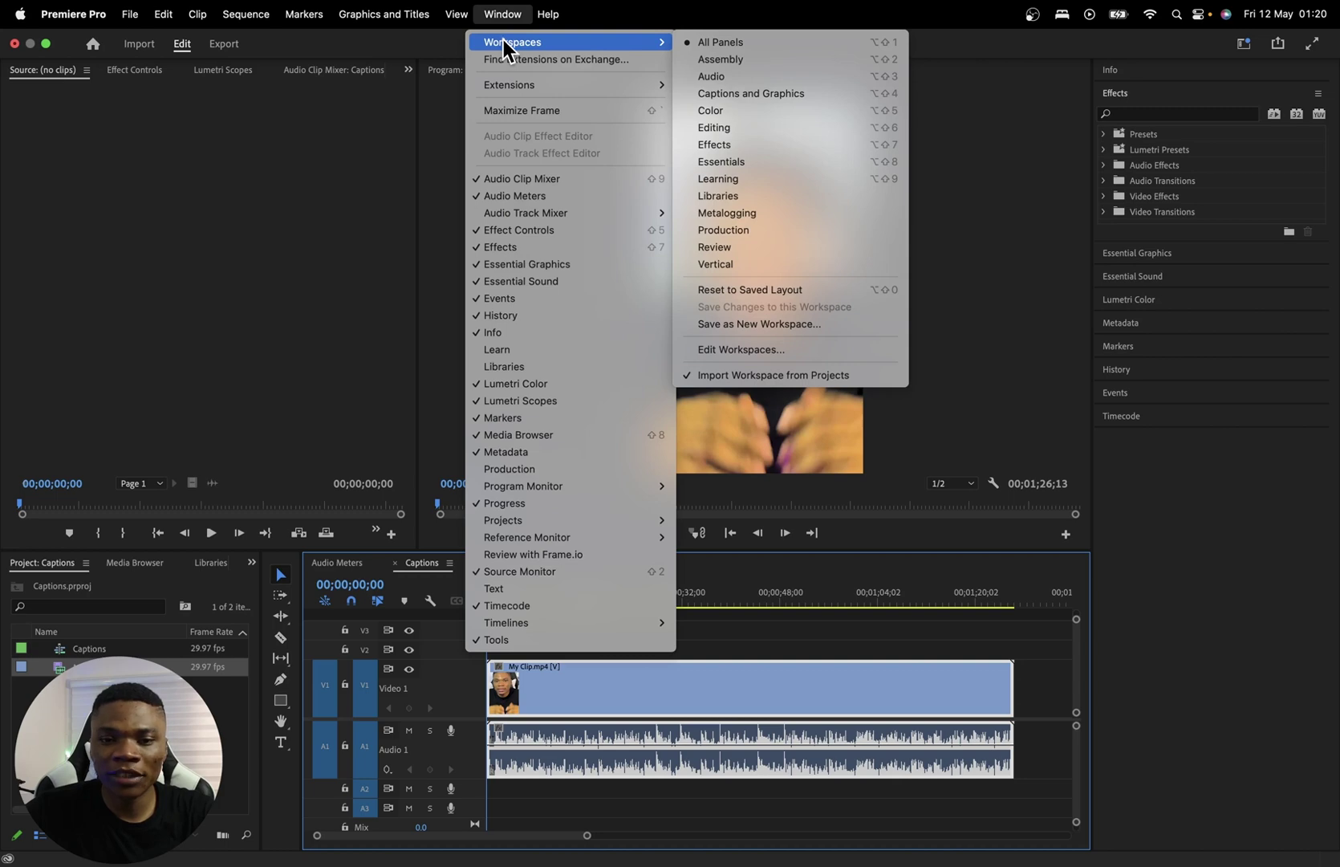
left_click(746, 263)
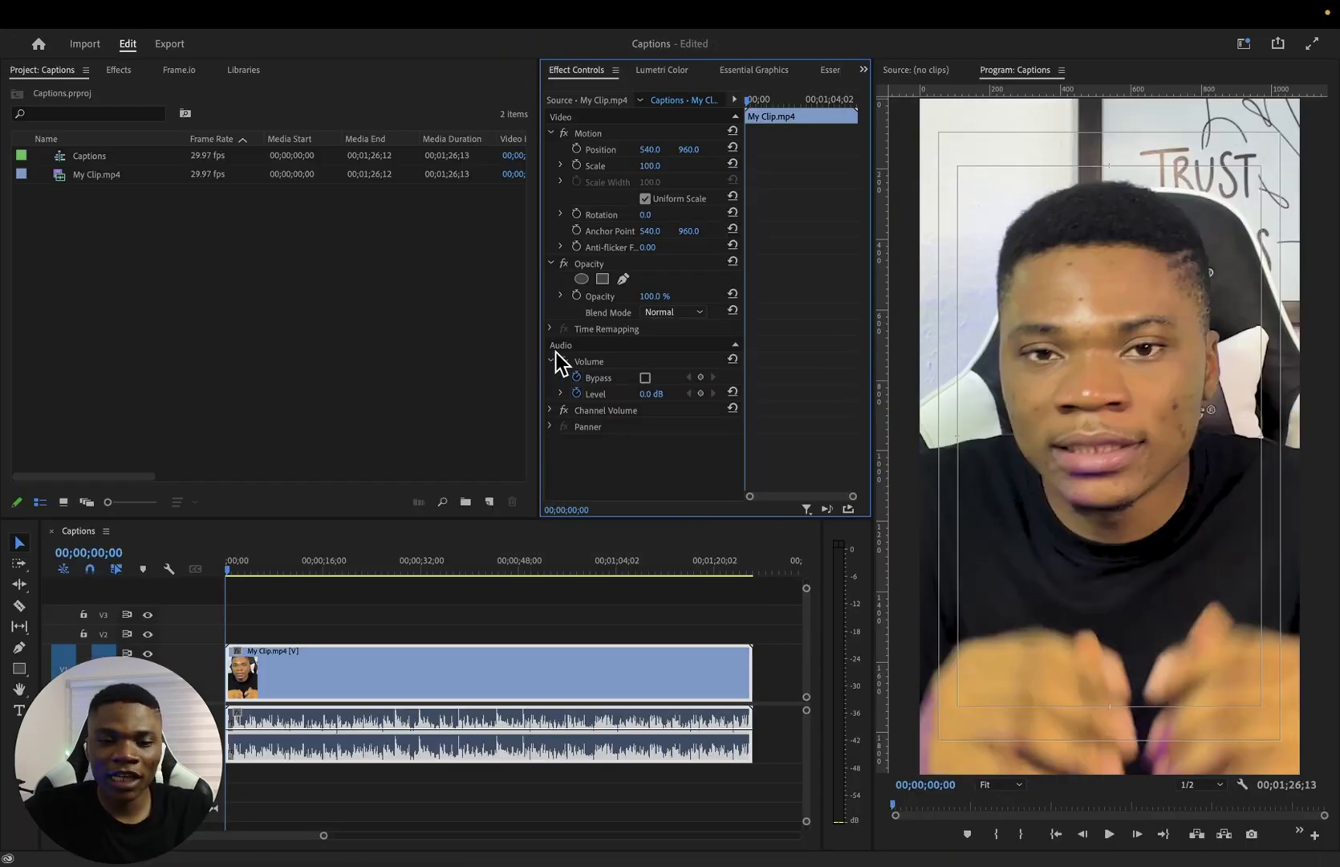
left_click_drag(542, 350, 228, 329)
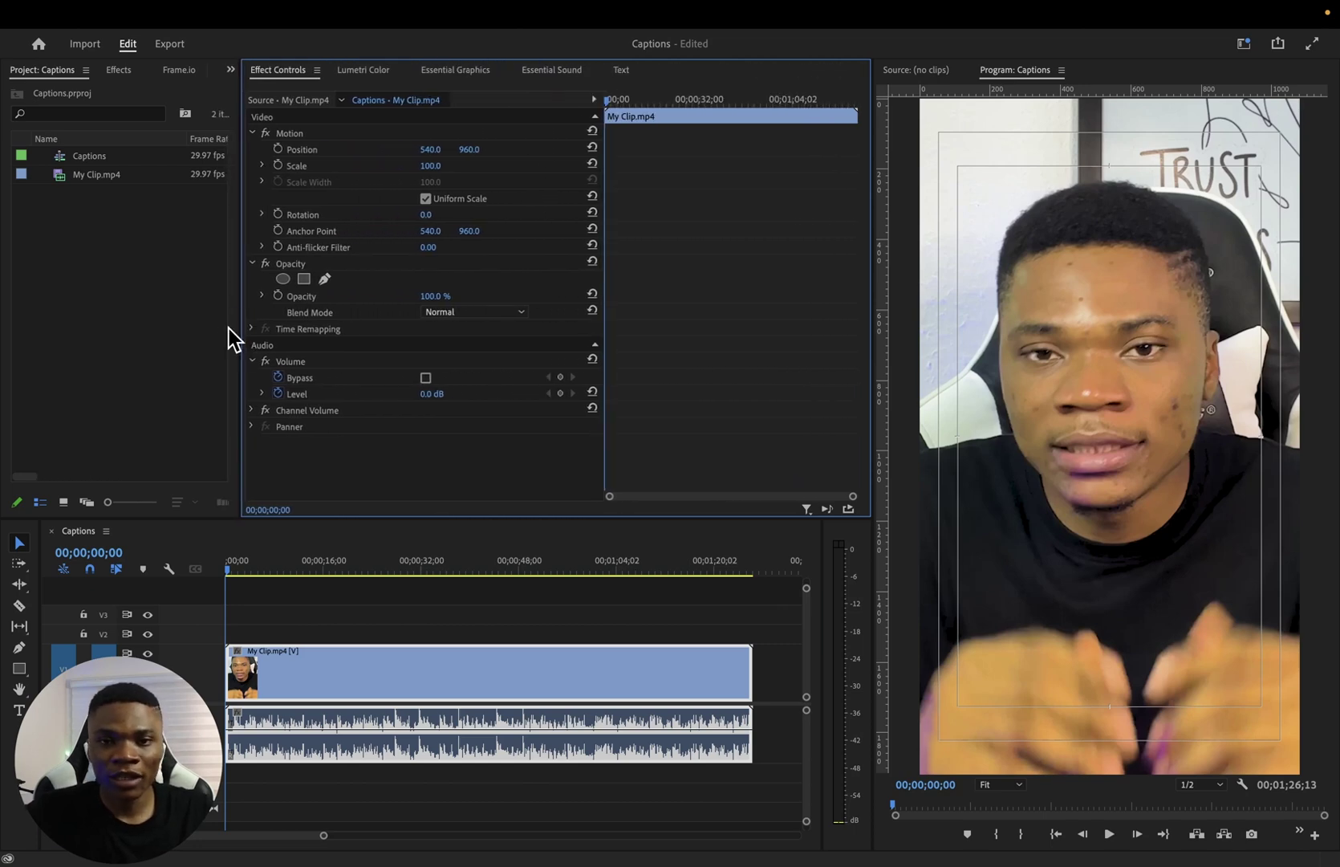
left_click(575, 601)
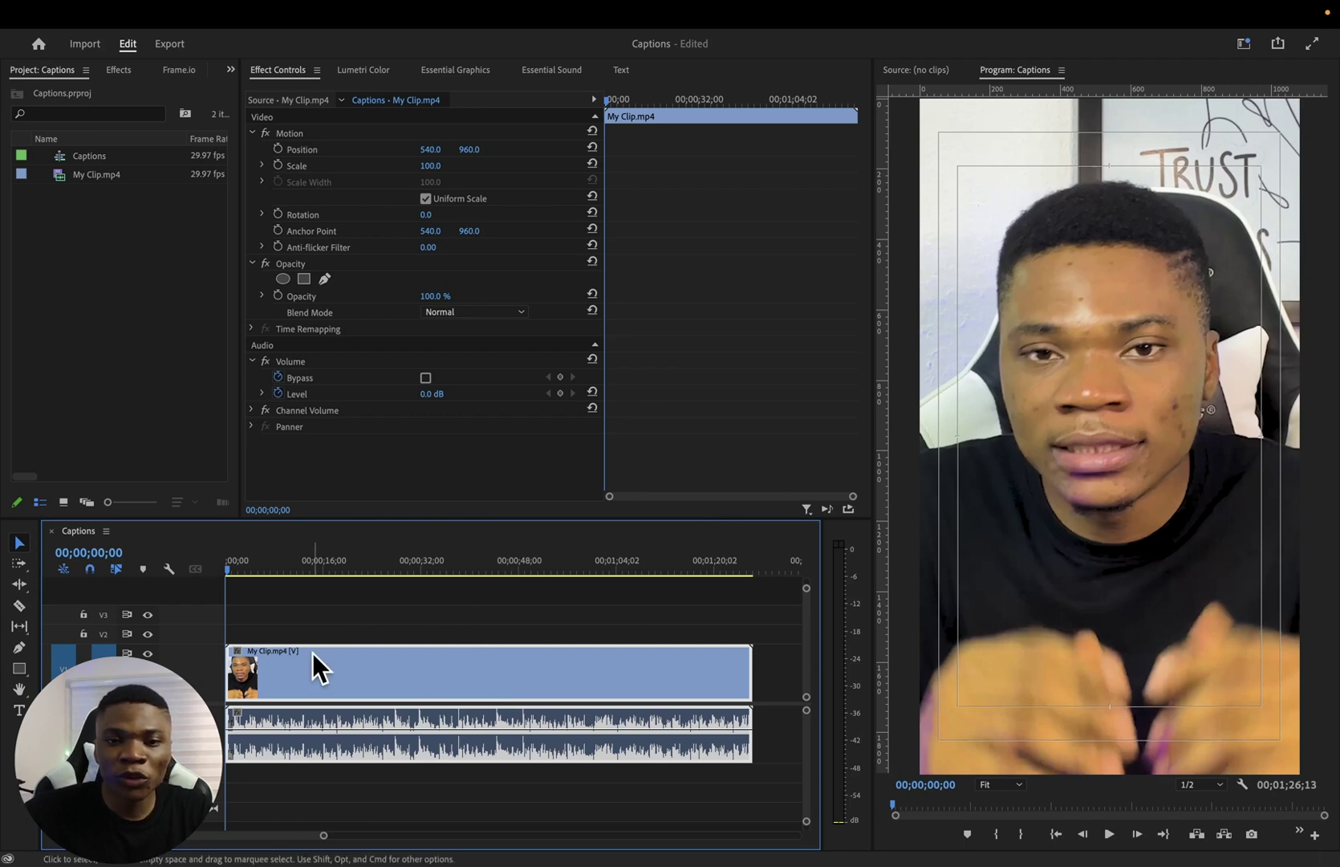
Auto-transcribe the Captions sequence in English from the Text panel.
left_click(625, 71)
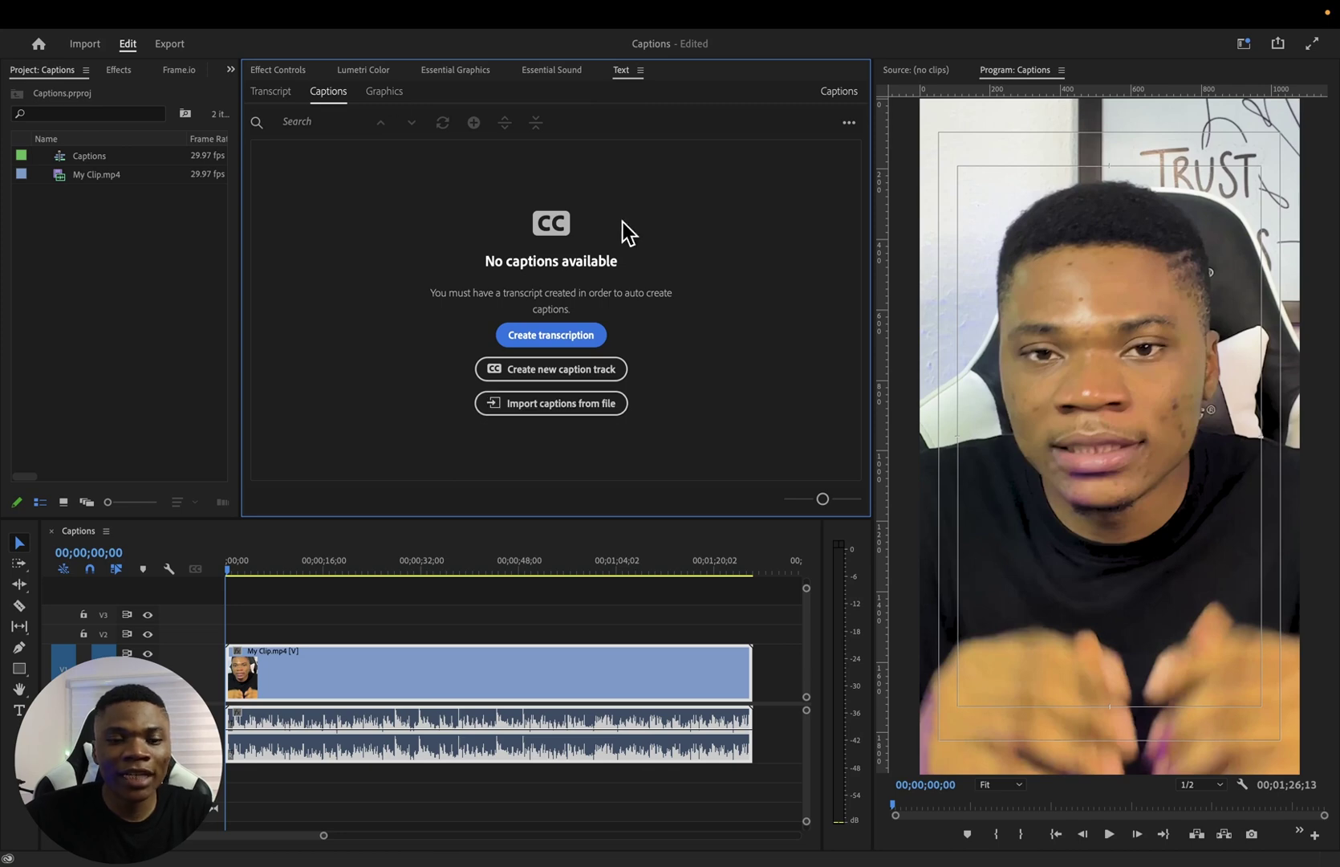
left_click(558, 335)
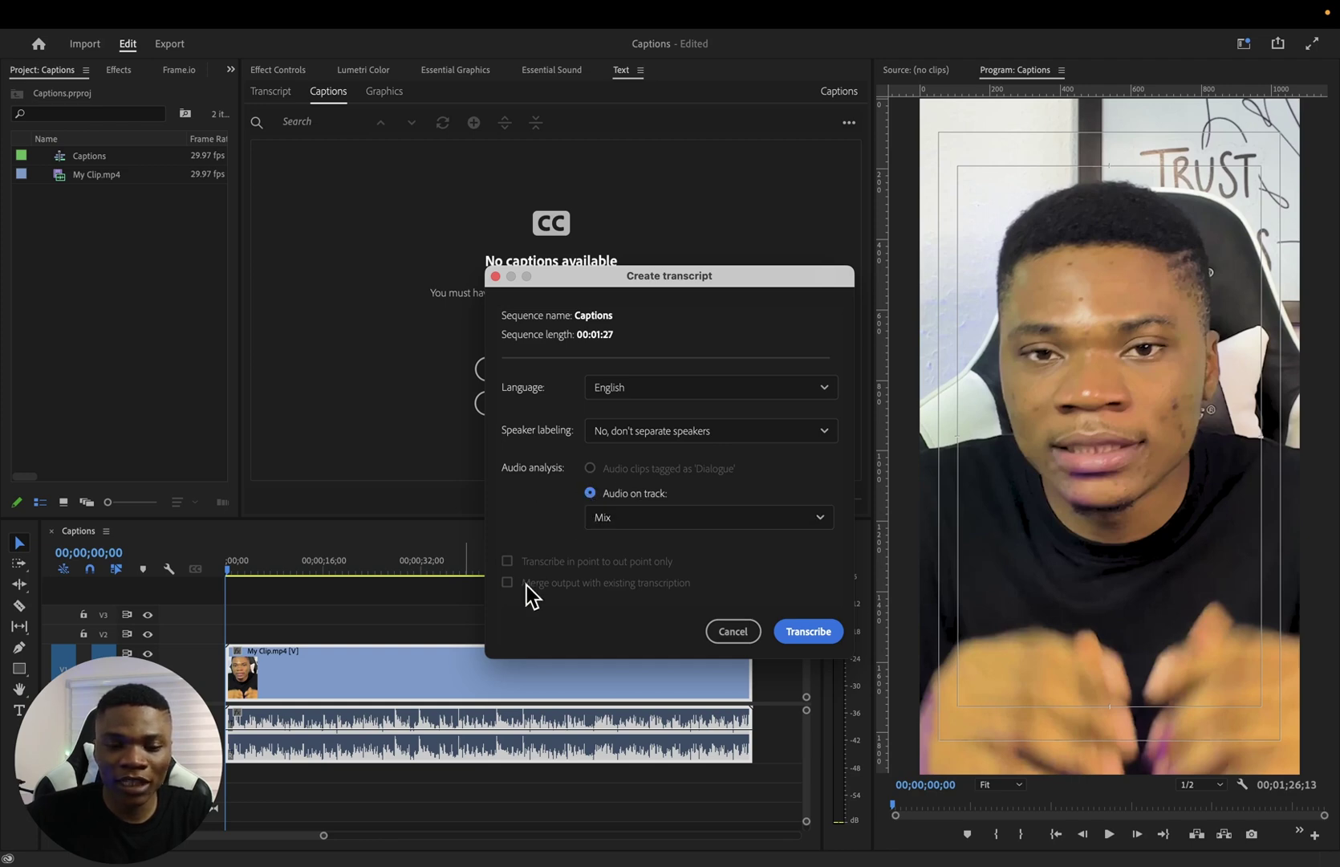
left_click(810, 632)
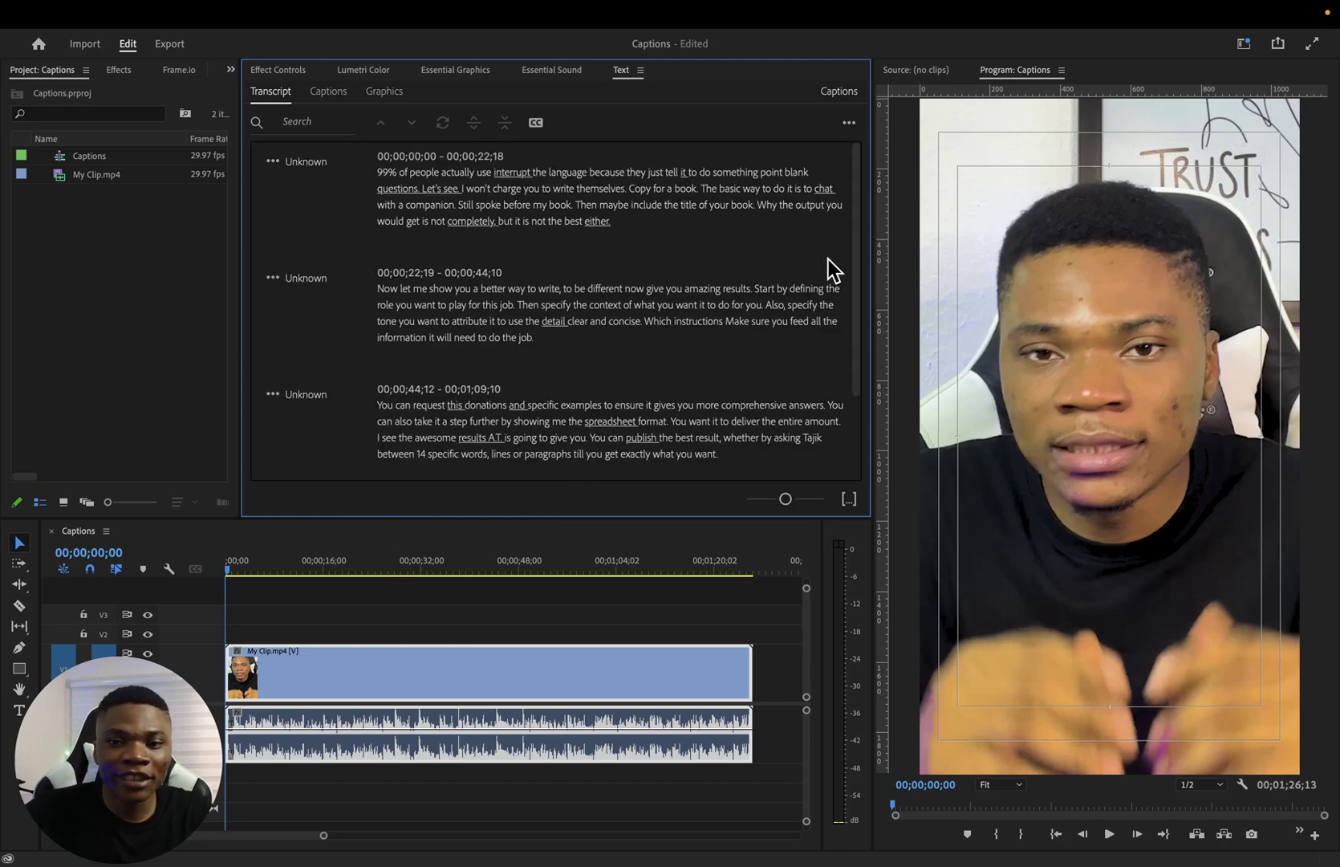
Find every period in the transcript and replace them all with nothing.
mouse_move(856, 252)
left_mouse_down()
mouse_move(858, 308)
mouse_move(875, 232)
left_mouse_up()
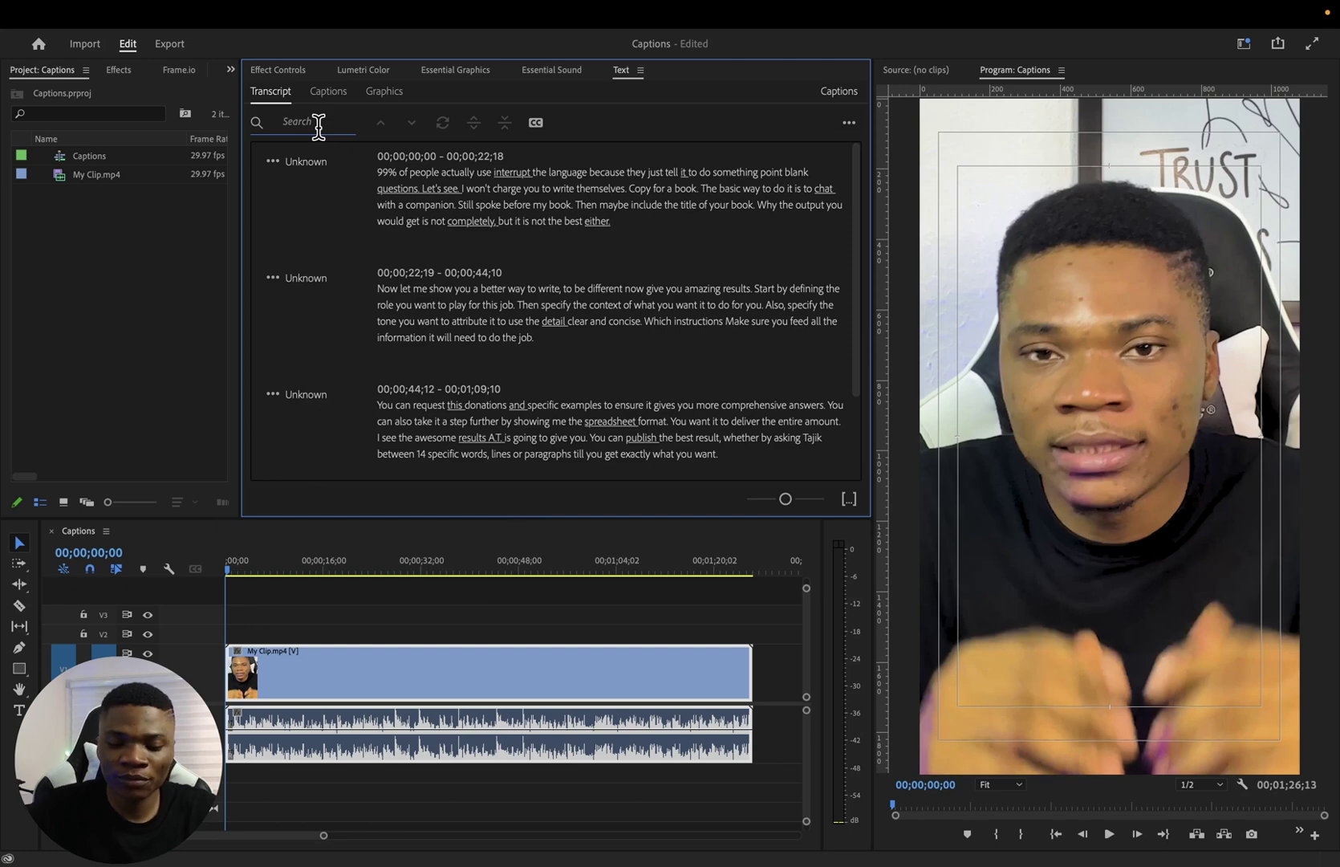
left_click(319, 124)
type(".")
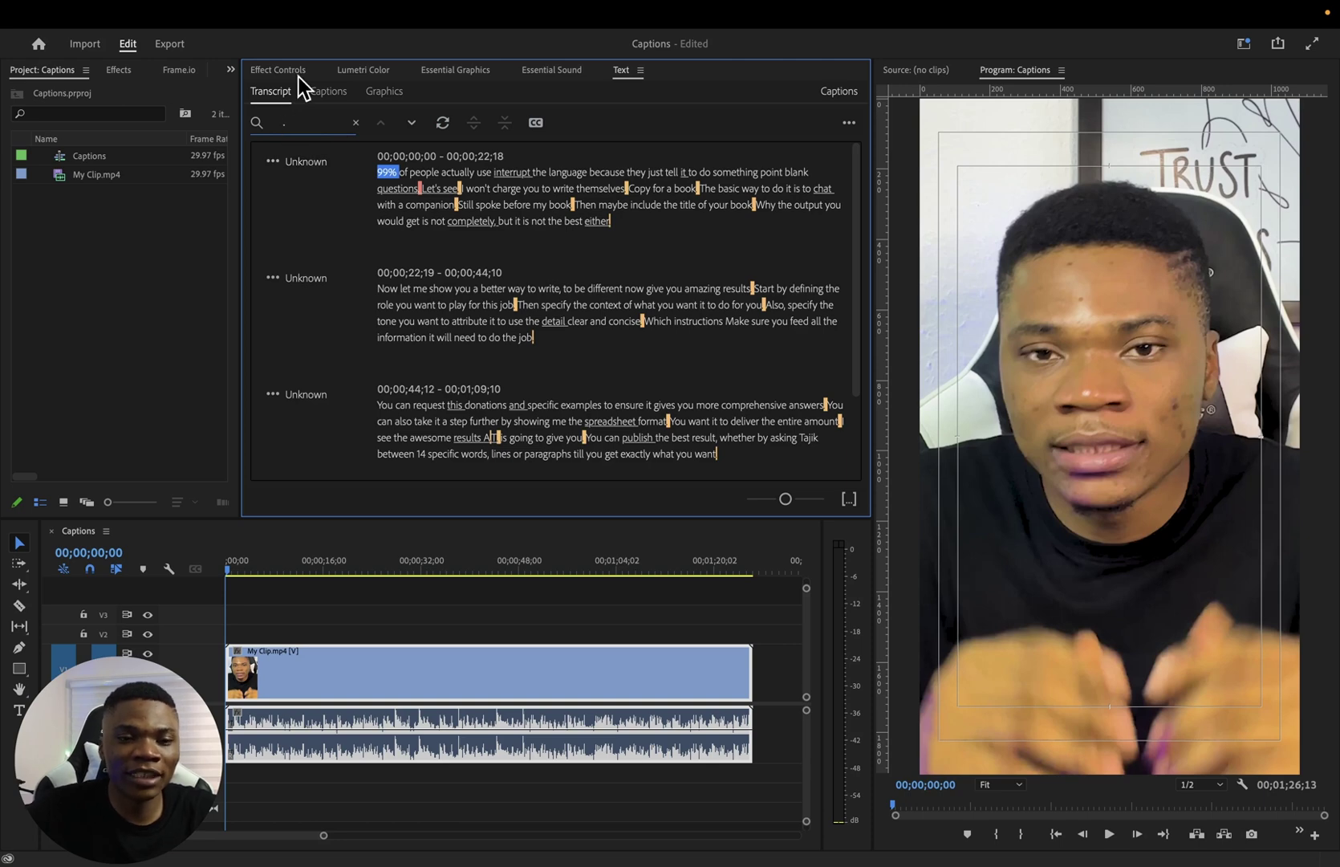
left_click(442, 124)
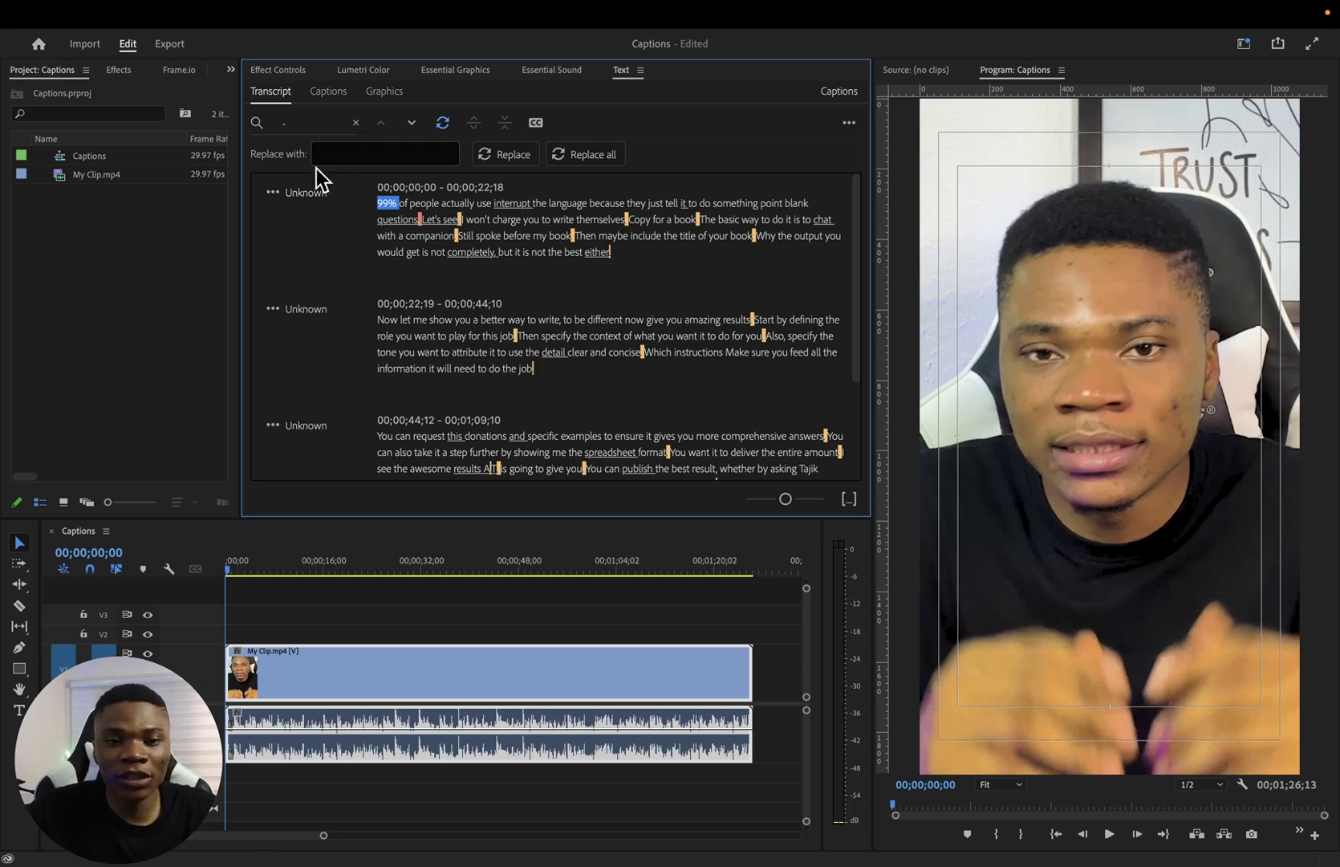
left_click(600, 155)
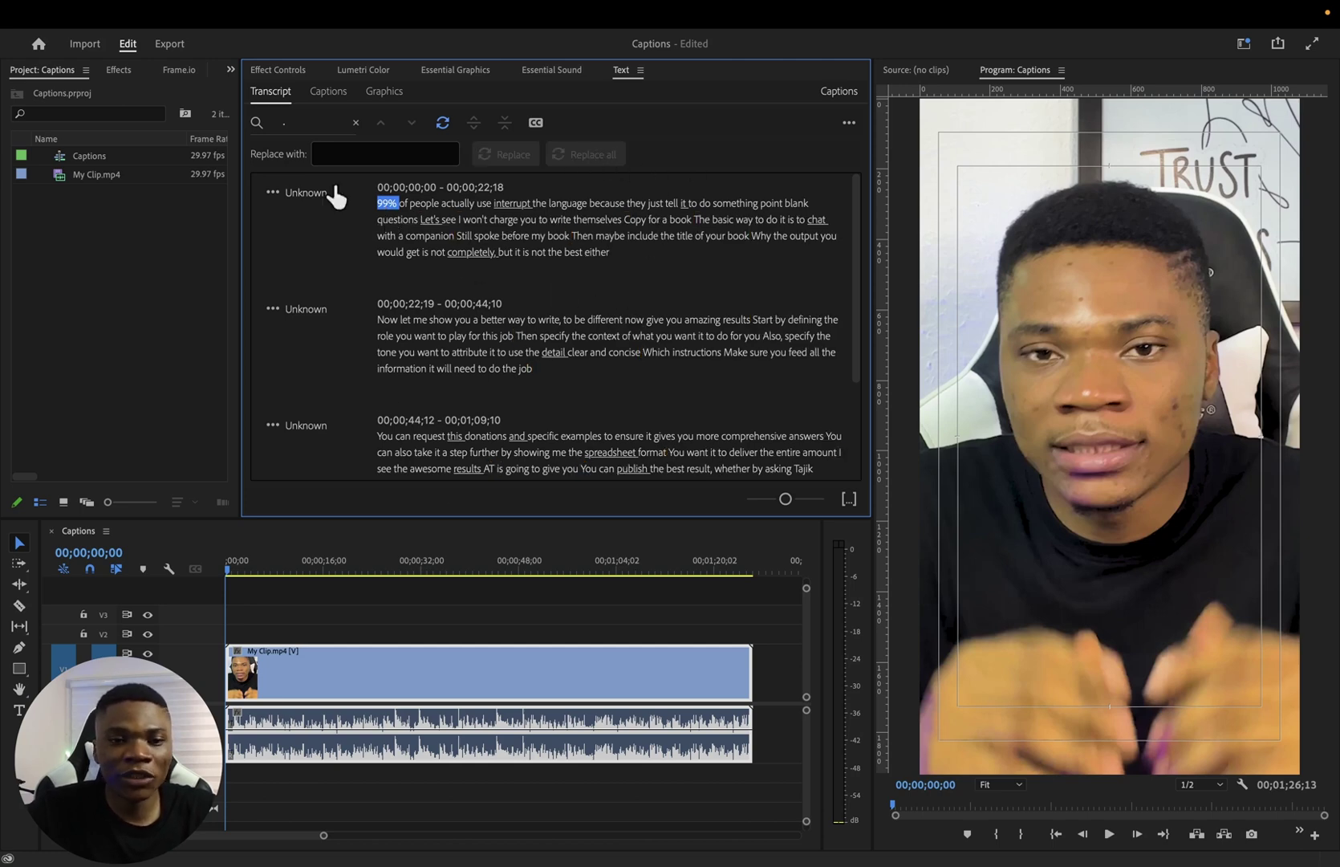
Remove every comma from the transcript the same way and clear the search.
type(",")
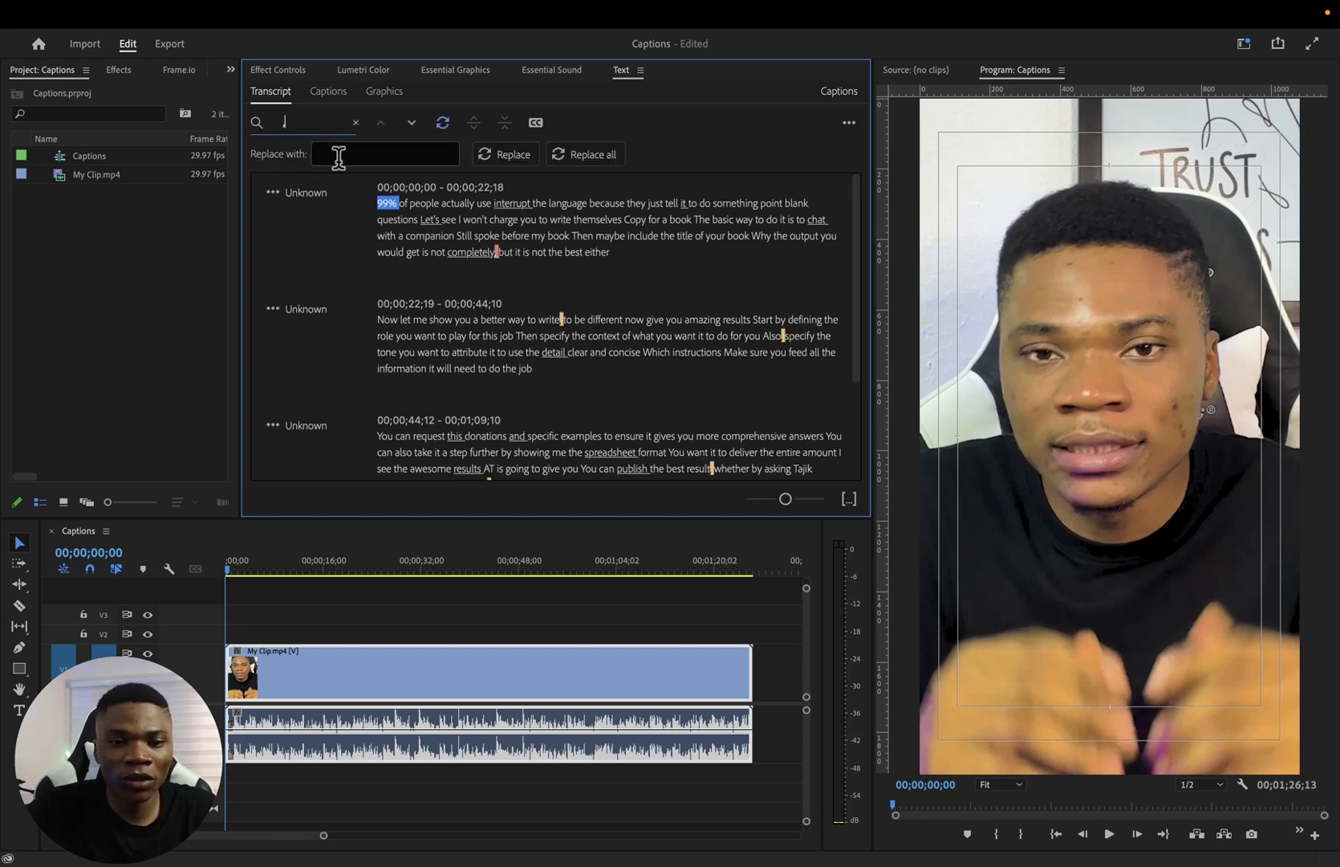
left_click(571, 155)
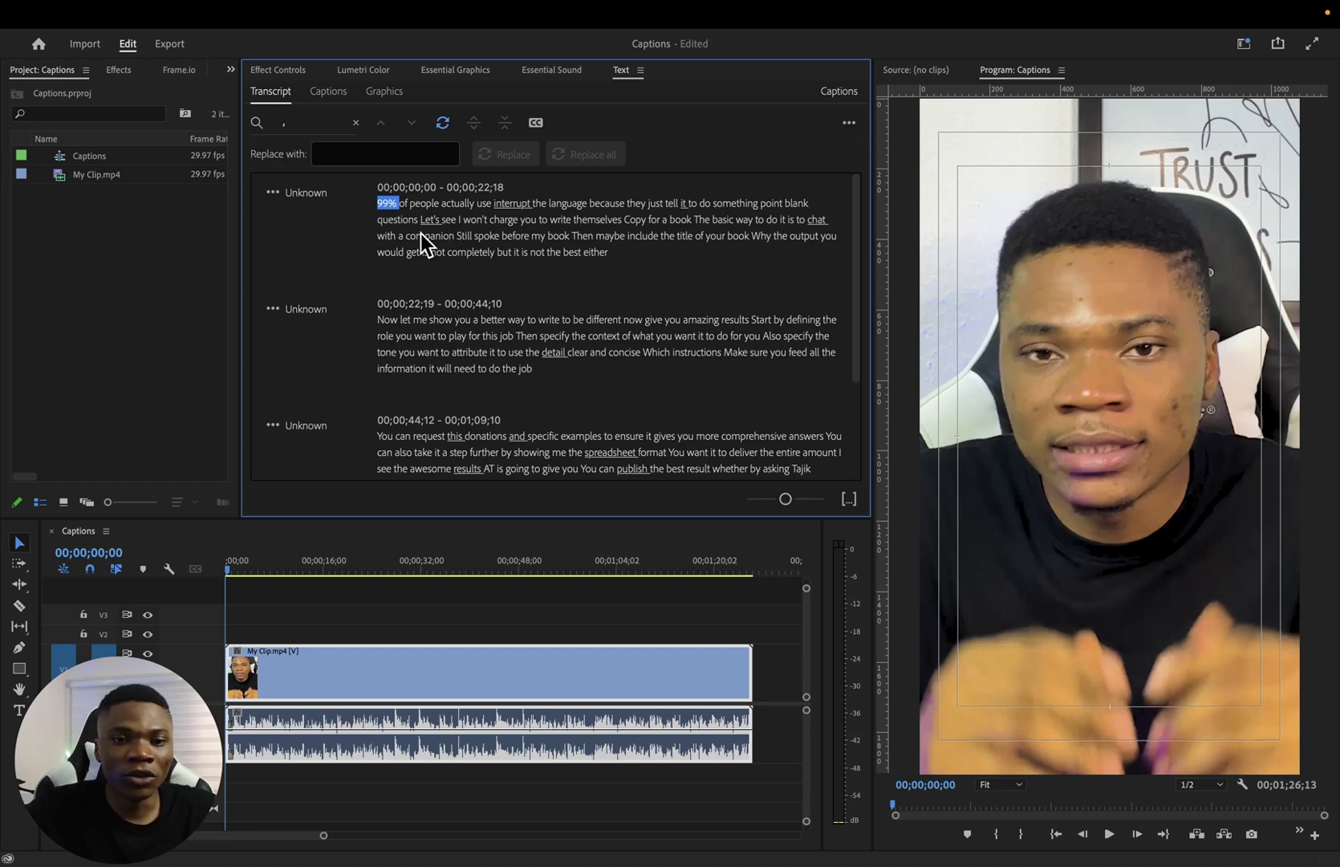
key("Escape")
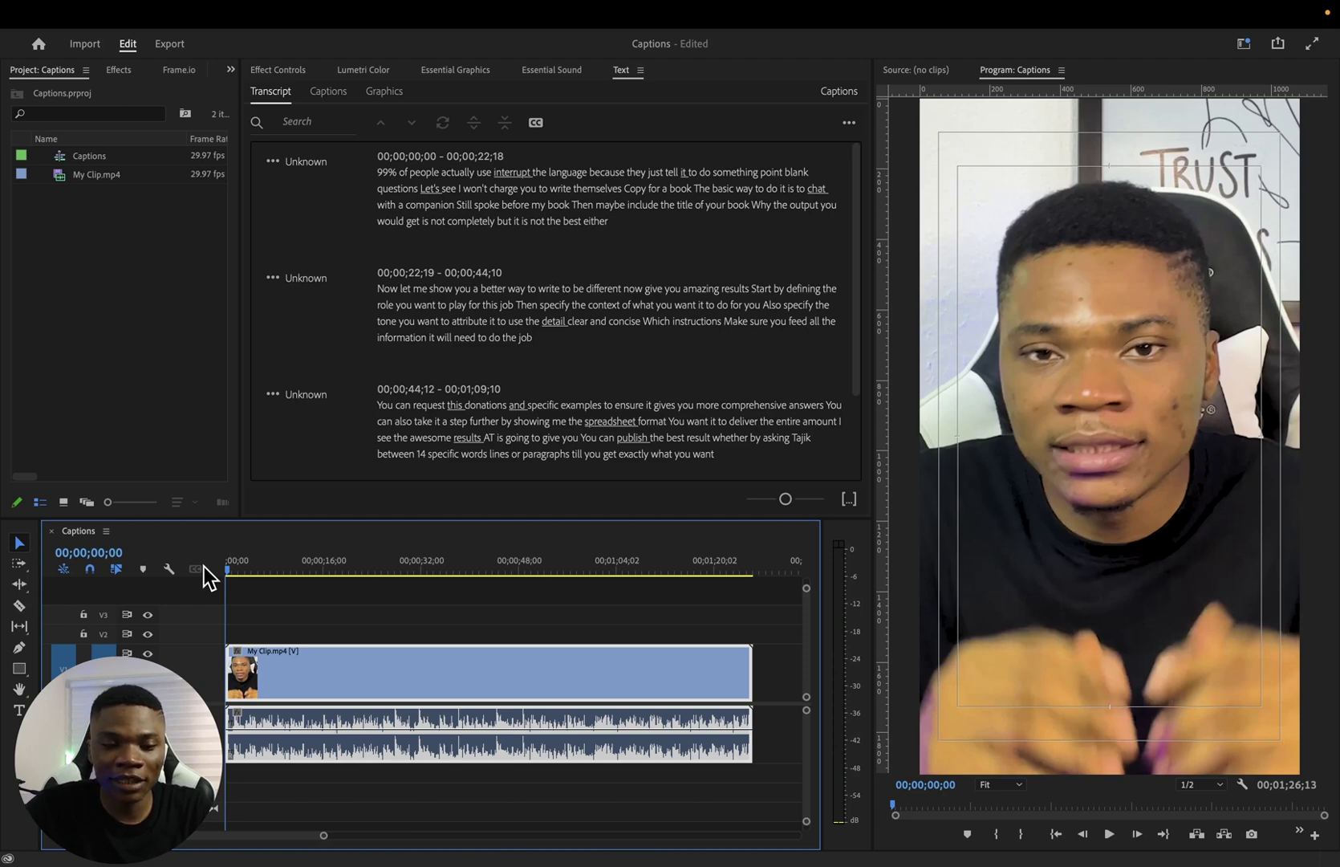
Correct the opening passage to read 'are actually using chatGPT the wrong way'.
key("space")
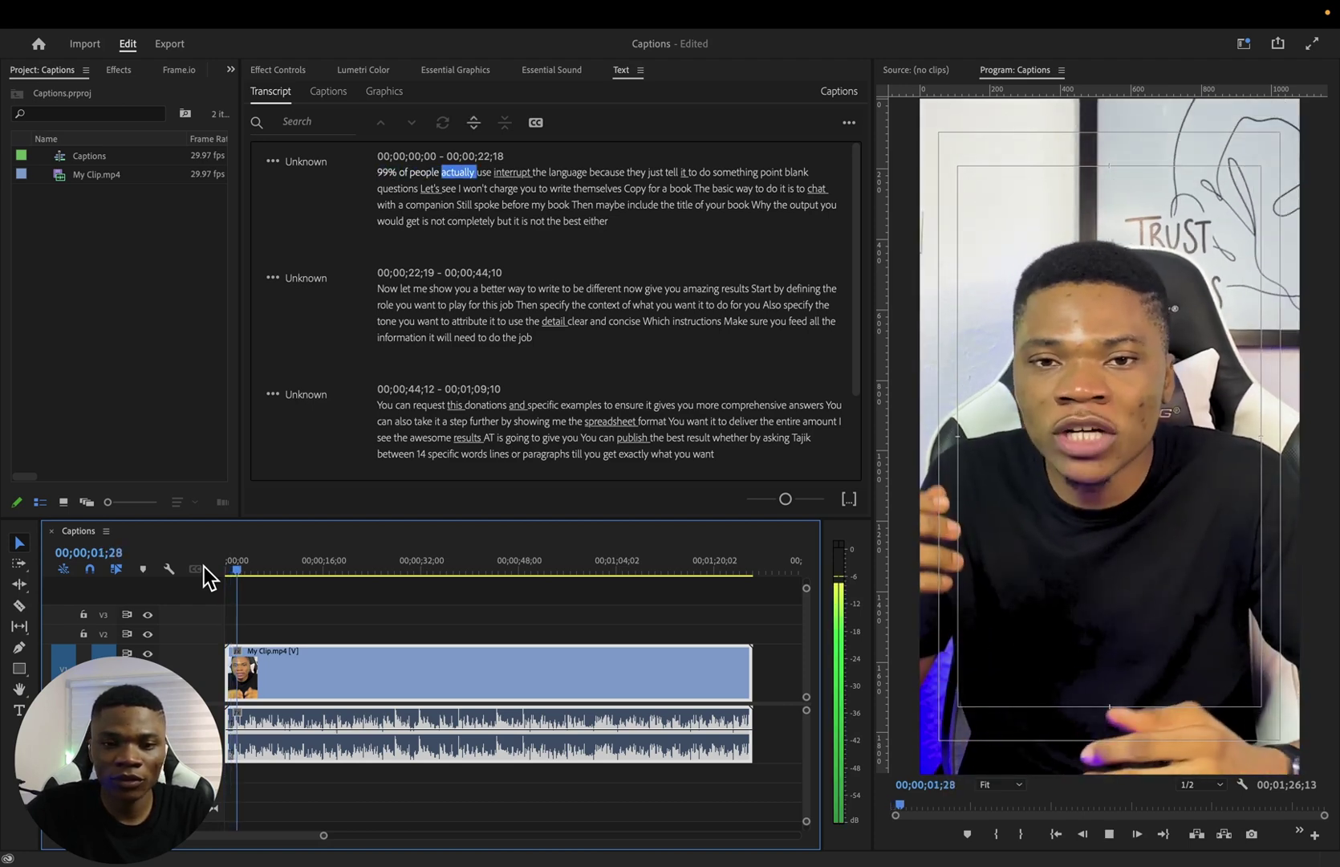
key("space")
left_click(442, 171)
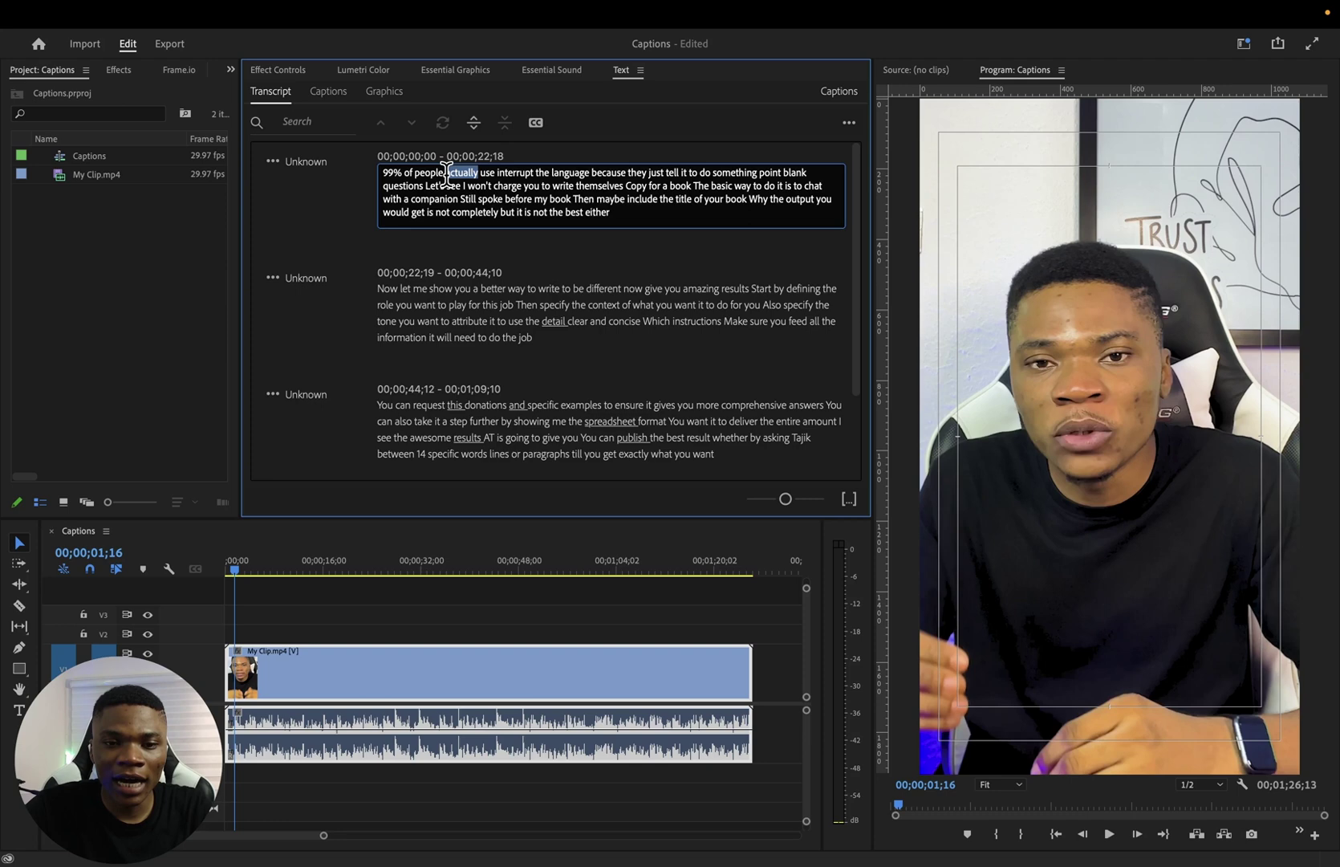
type("re")
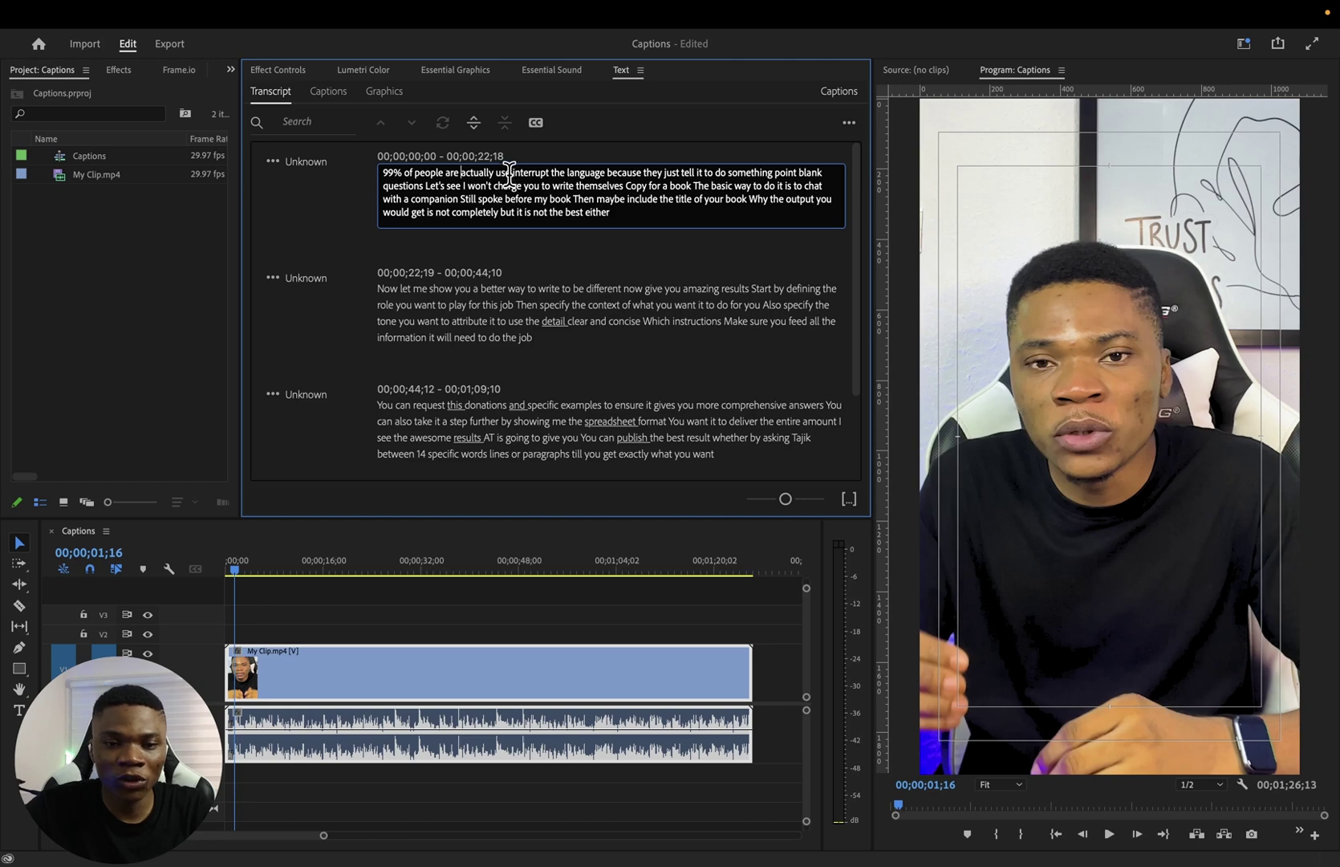
key("BackSpace")
type("ing ")
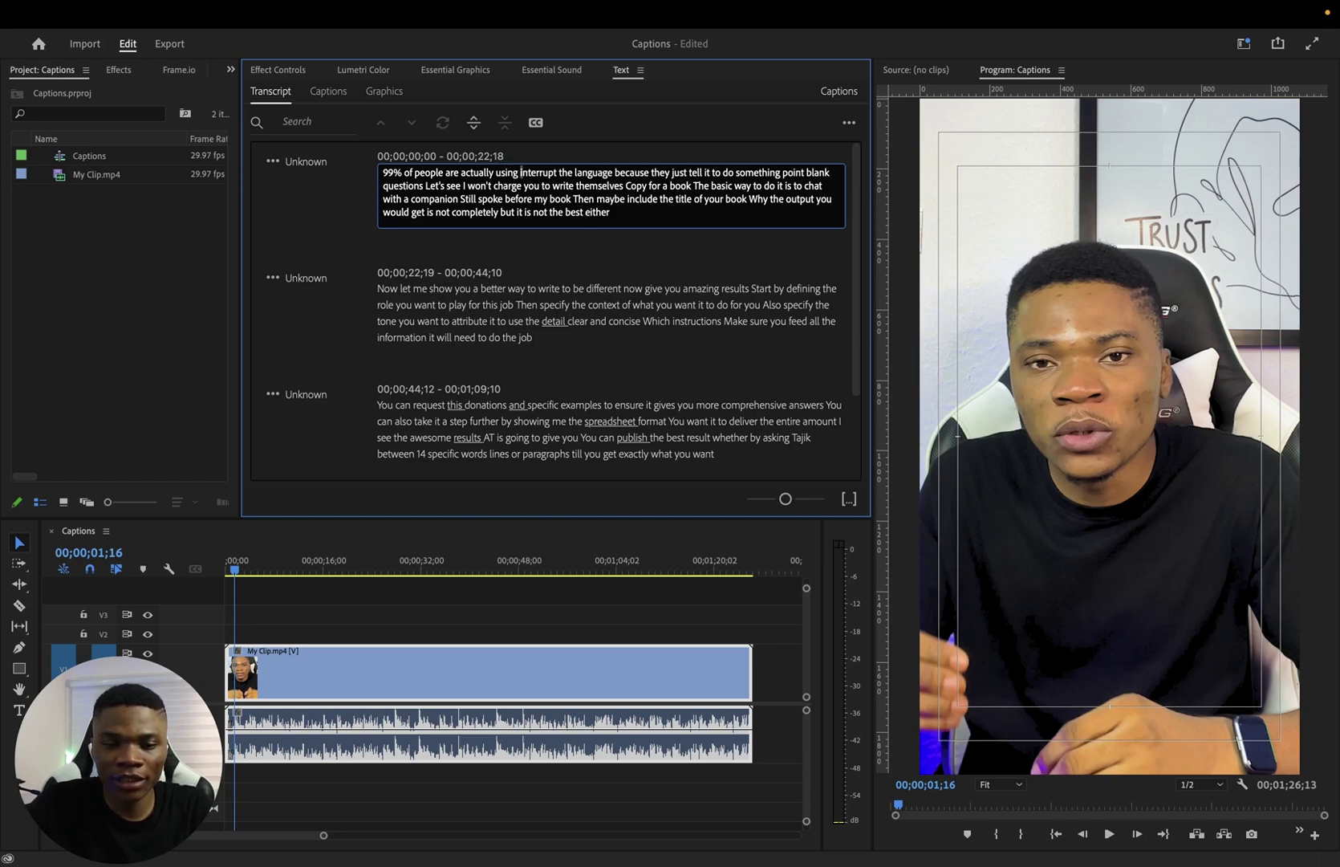
type("chatGPT the ")
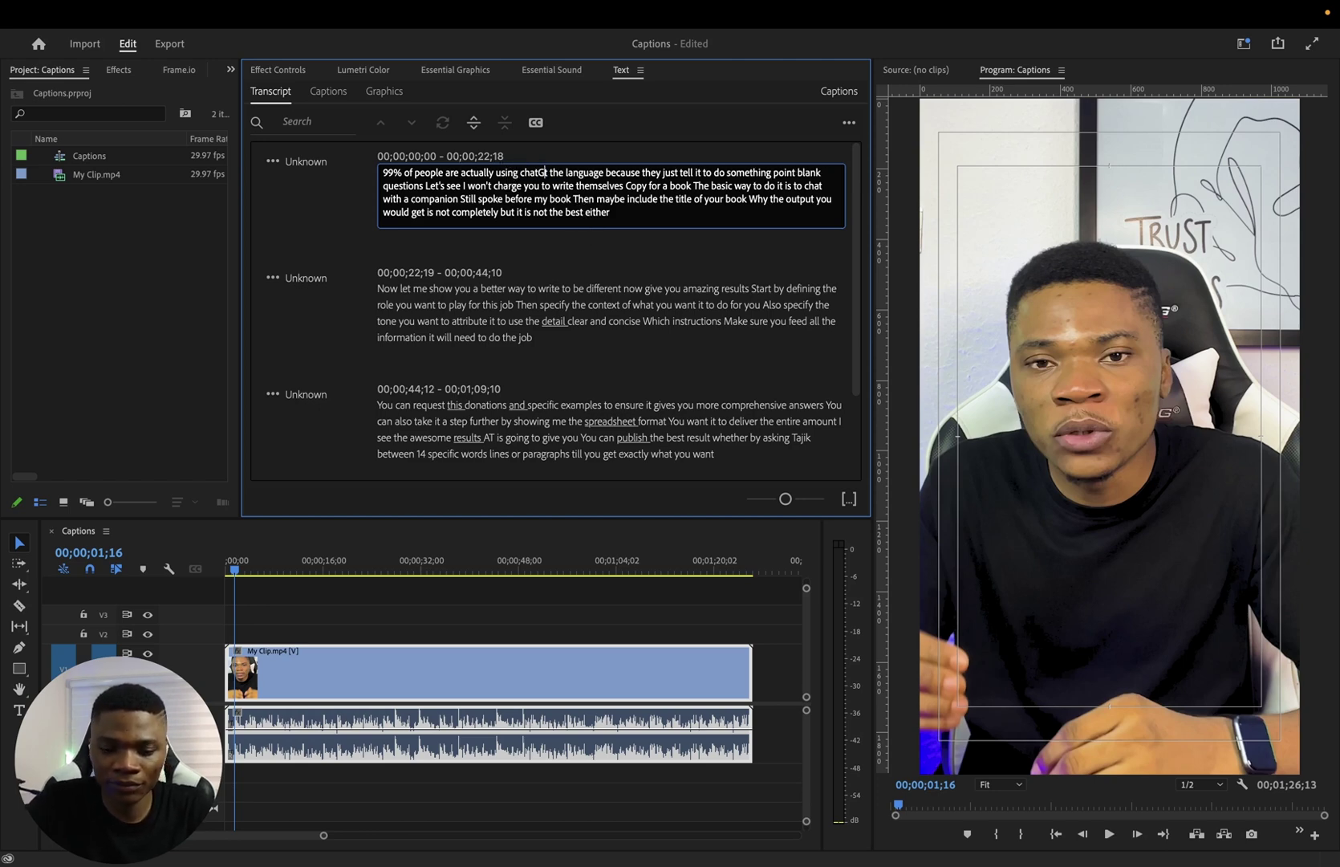
type("wrong way")
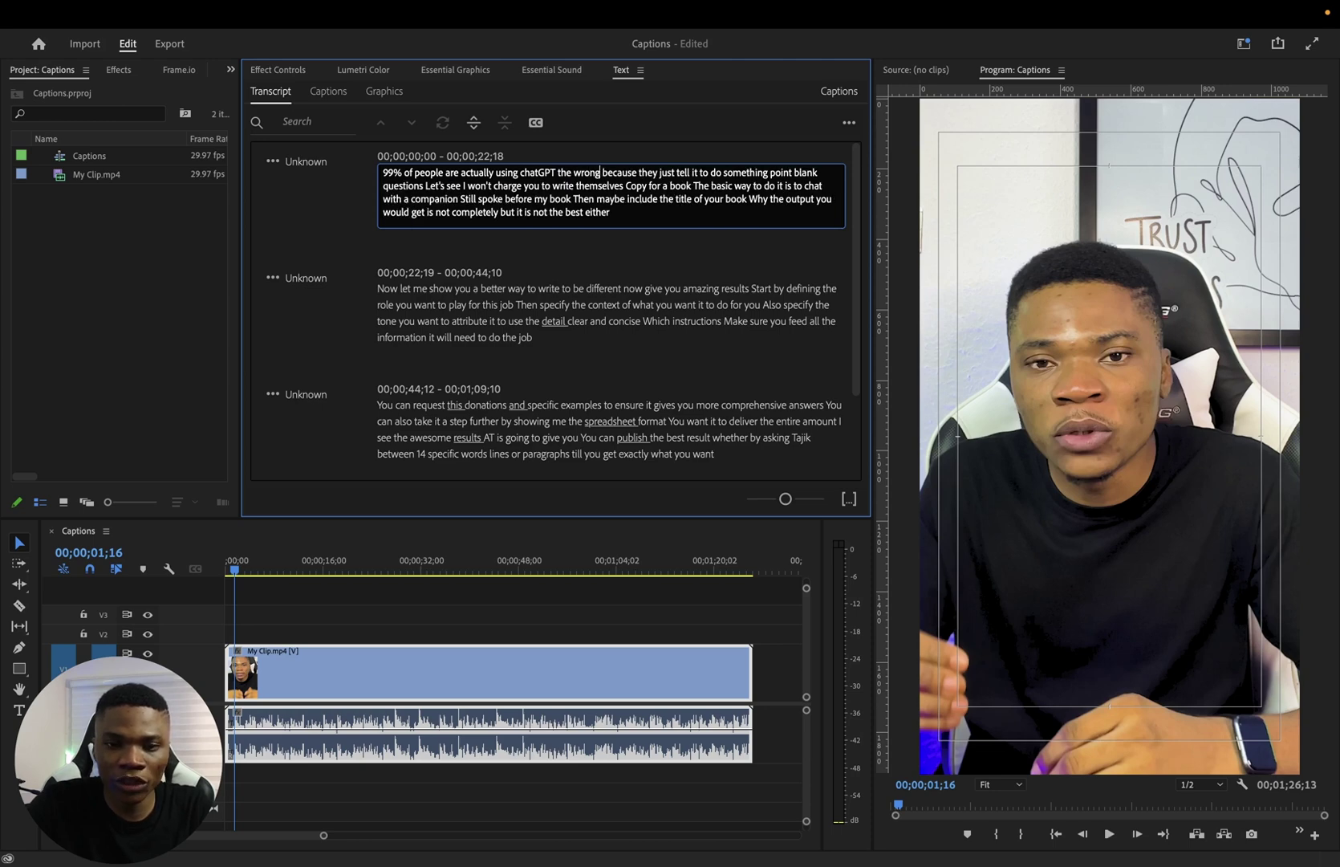
left_click(321, 213)
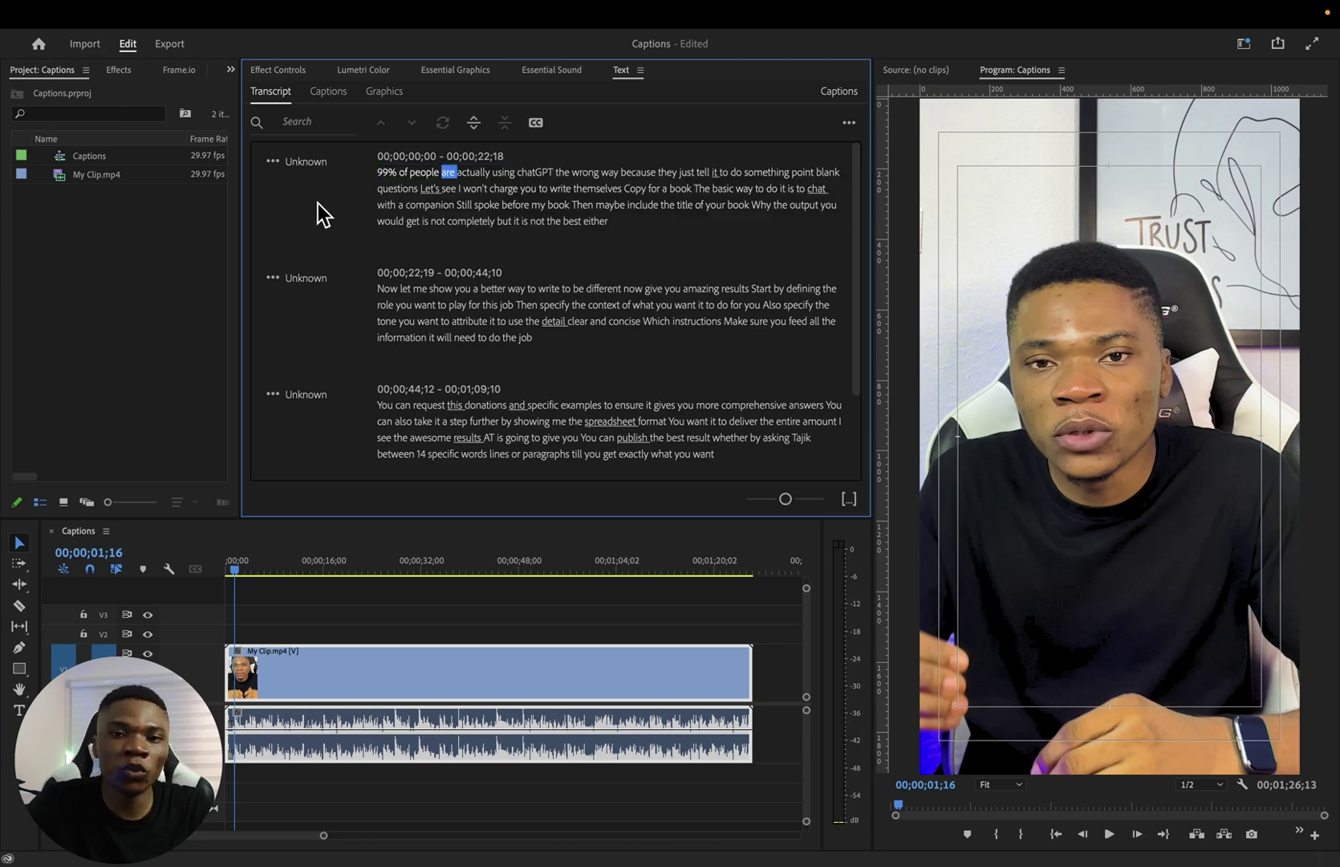
Play back the corrected opening line and select the misheard word 'questions'.
key("space")
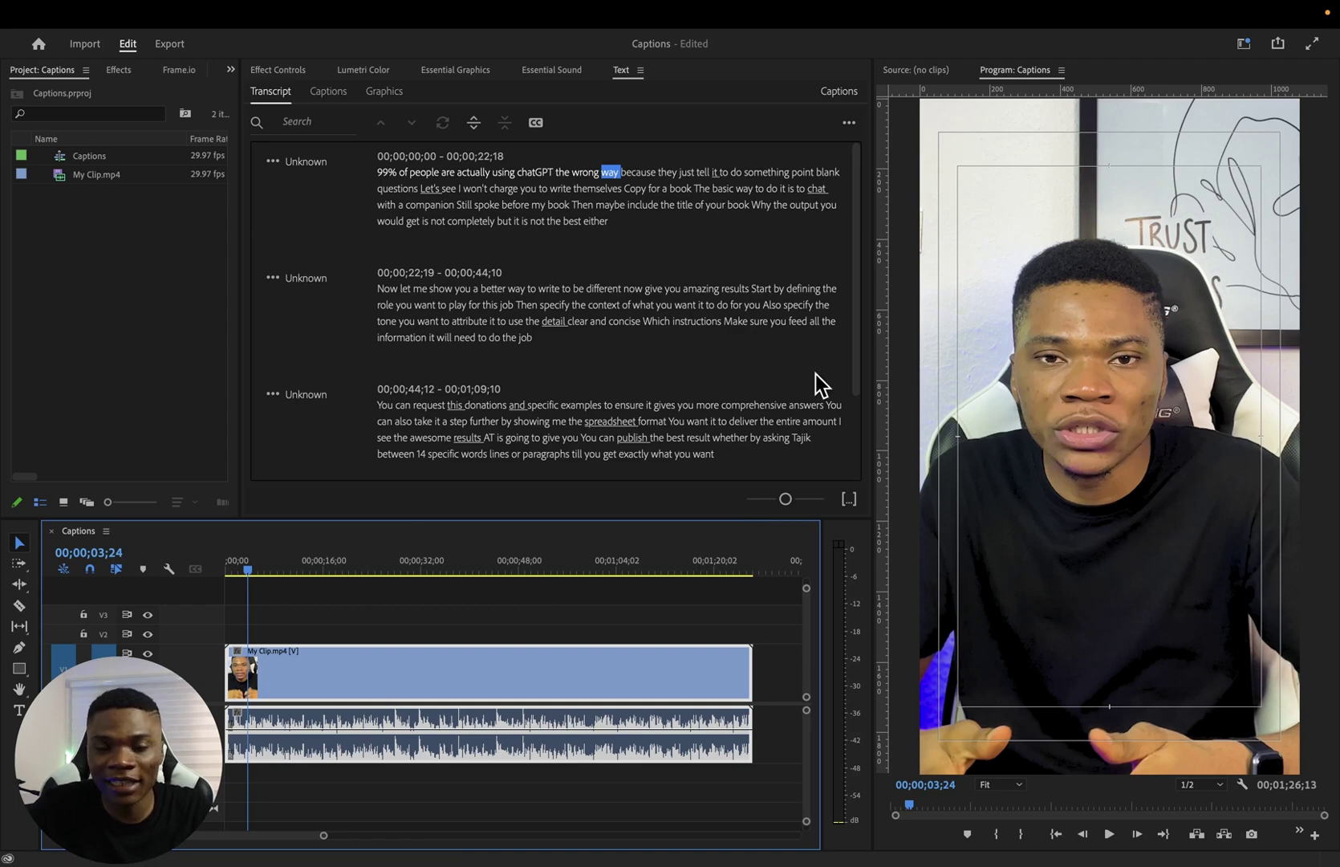
scroll(855, 299, "down", 1)
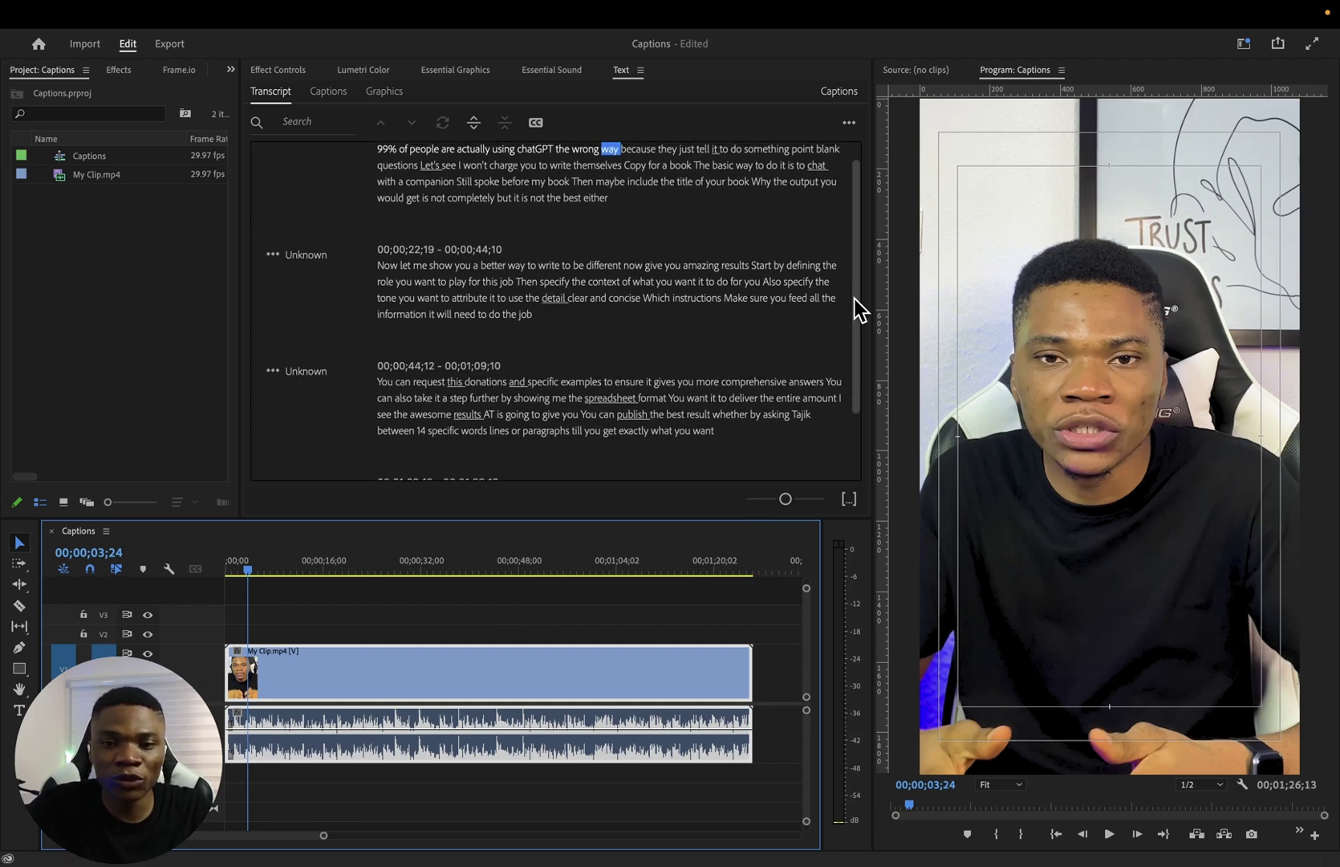
scroll(855, 298, "up", 1)
scroll(859, 201, "down", 3)
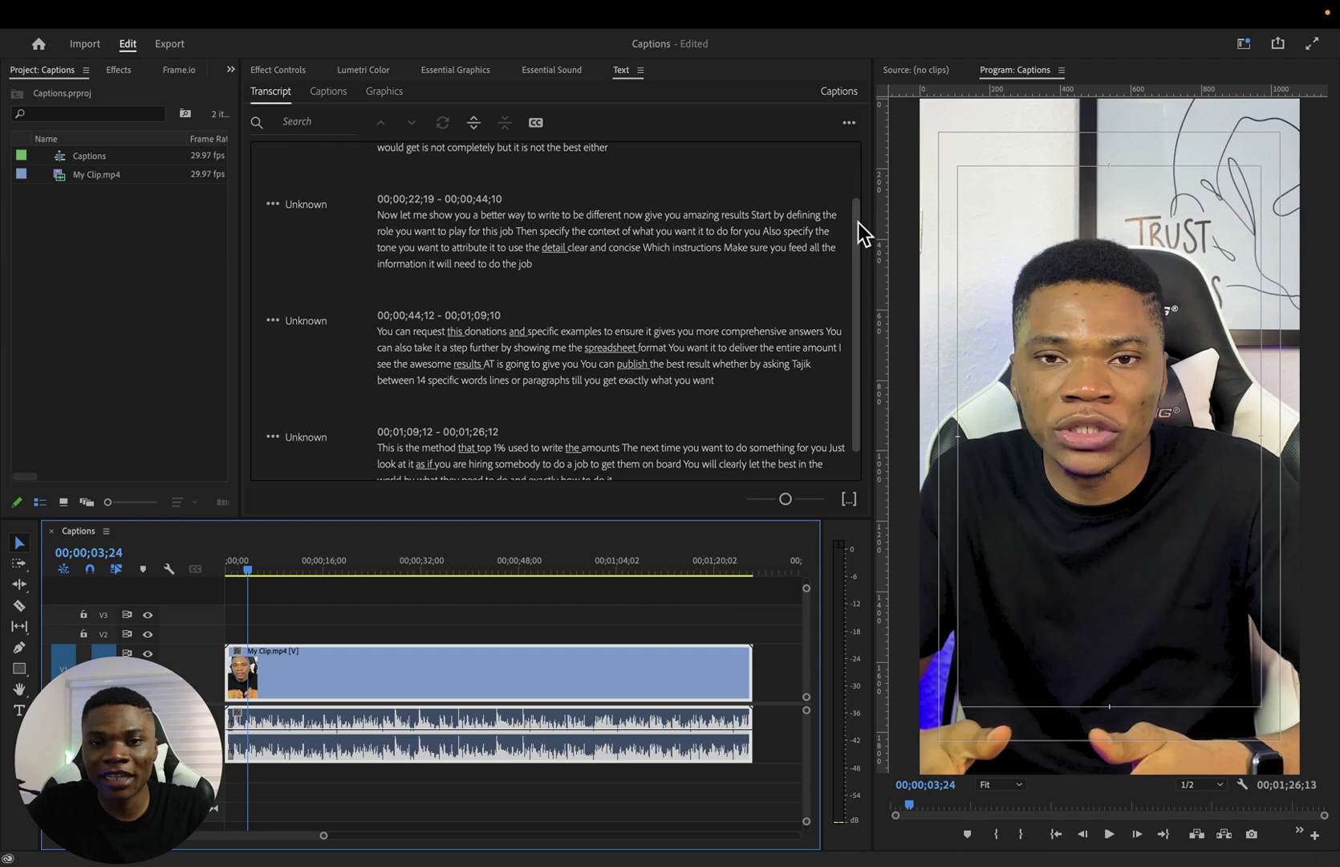
scroll(861, 191, "up", 3)
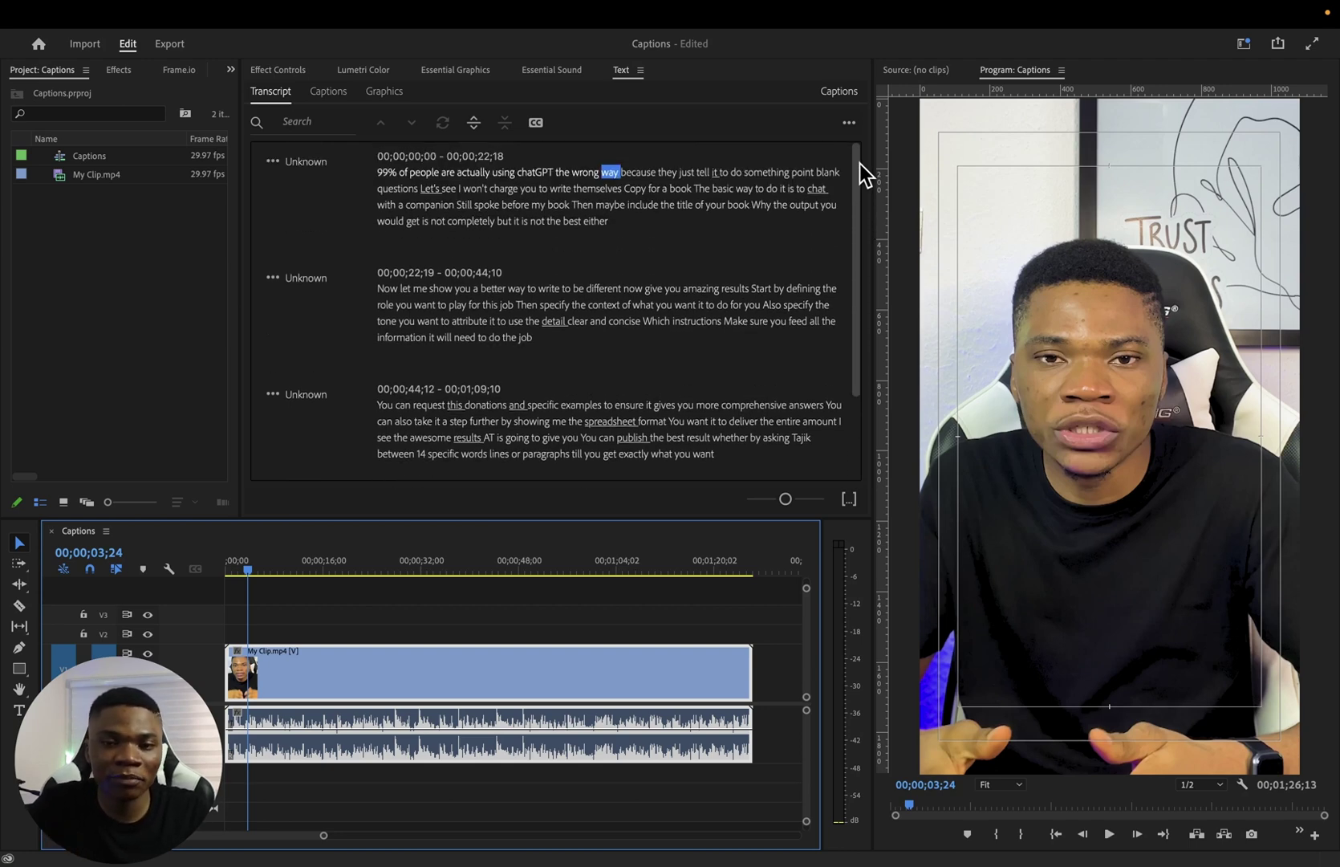
key("space")
double_click(397, 188)
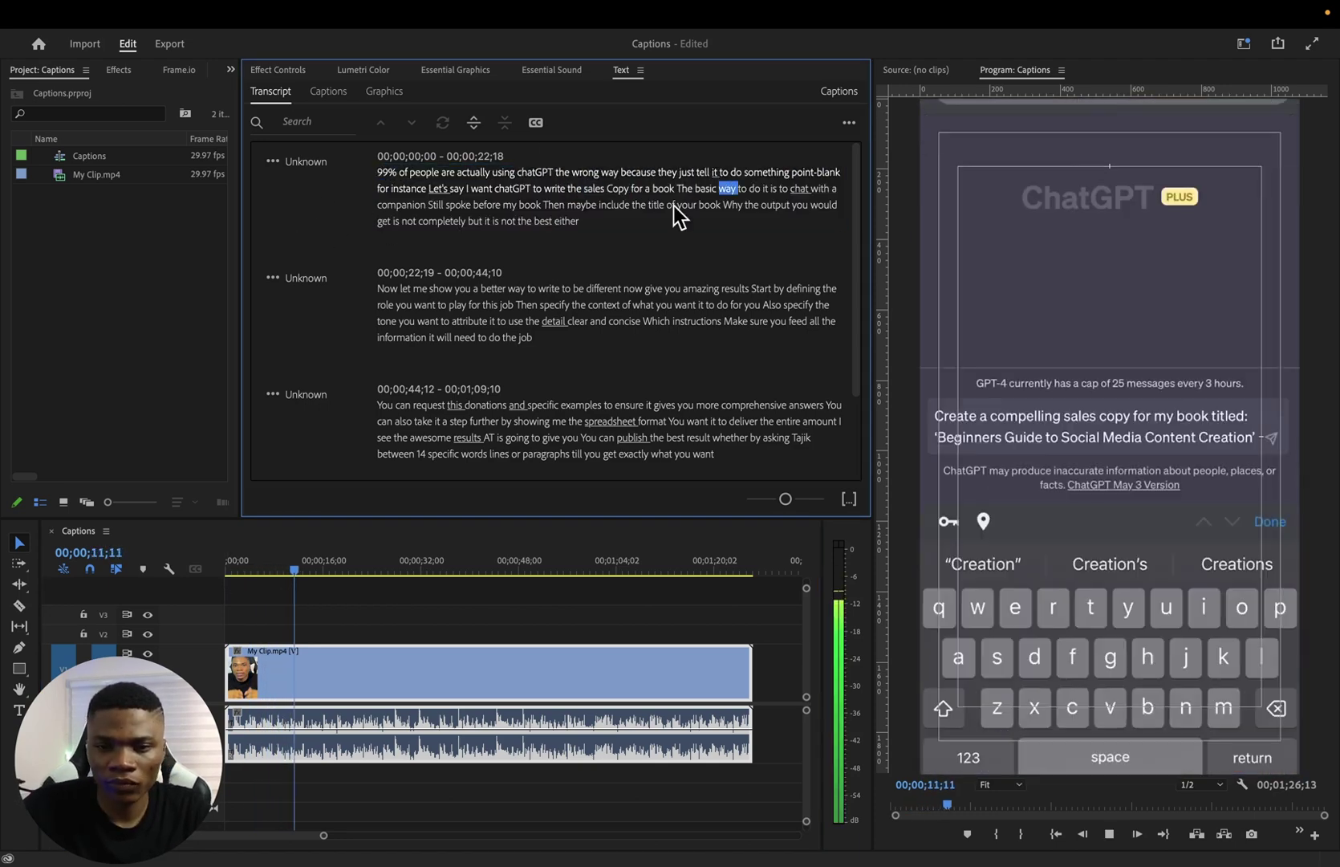
Fix misheard words in the first passage, entering 'tell' and 'copy'.
left_click(790, 188)
type("tell")
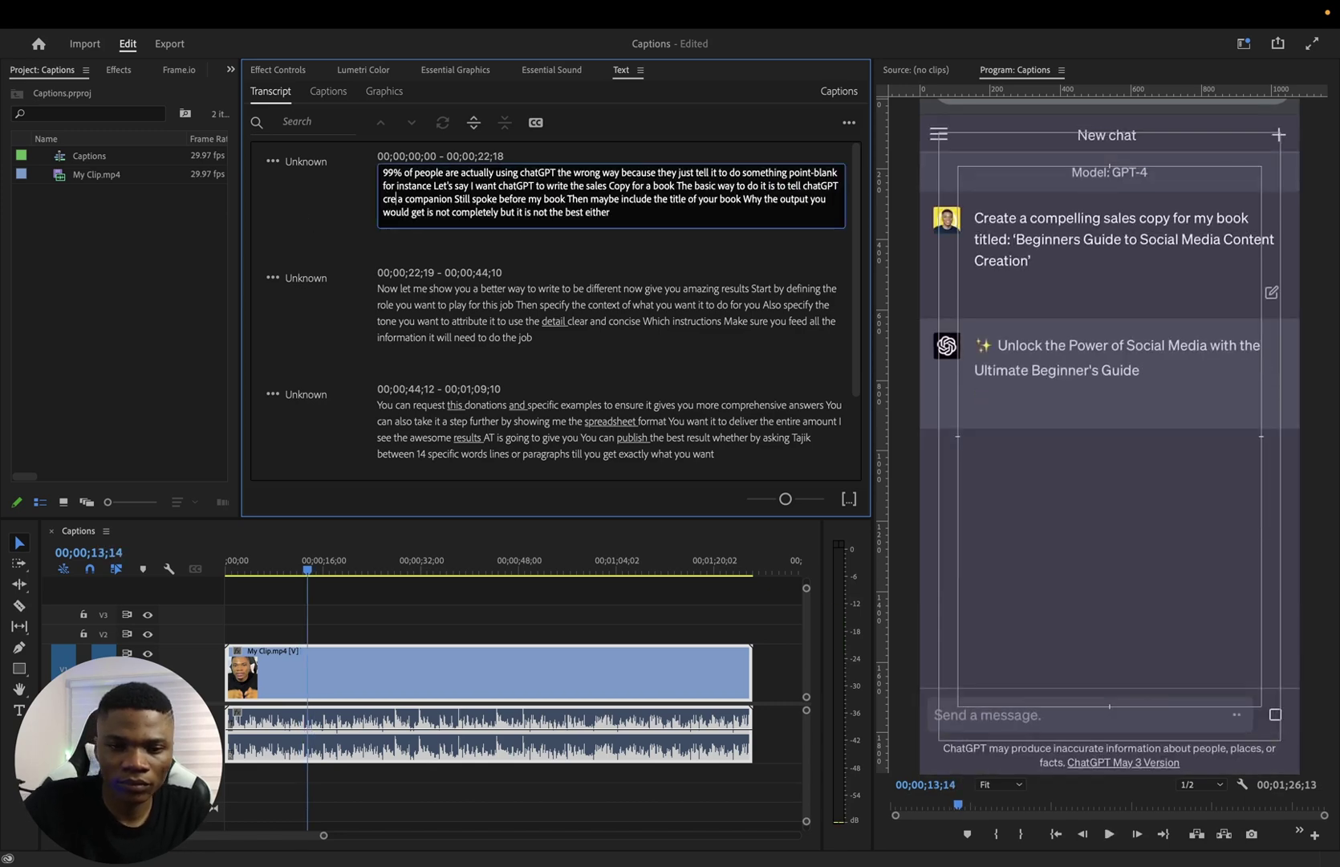
type("copy")
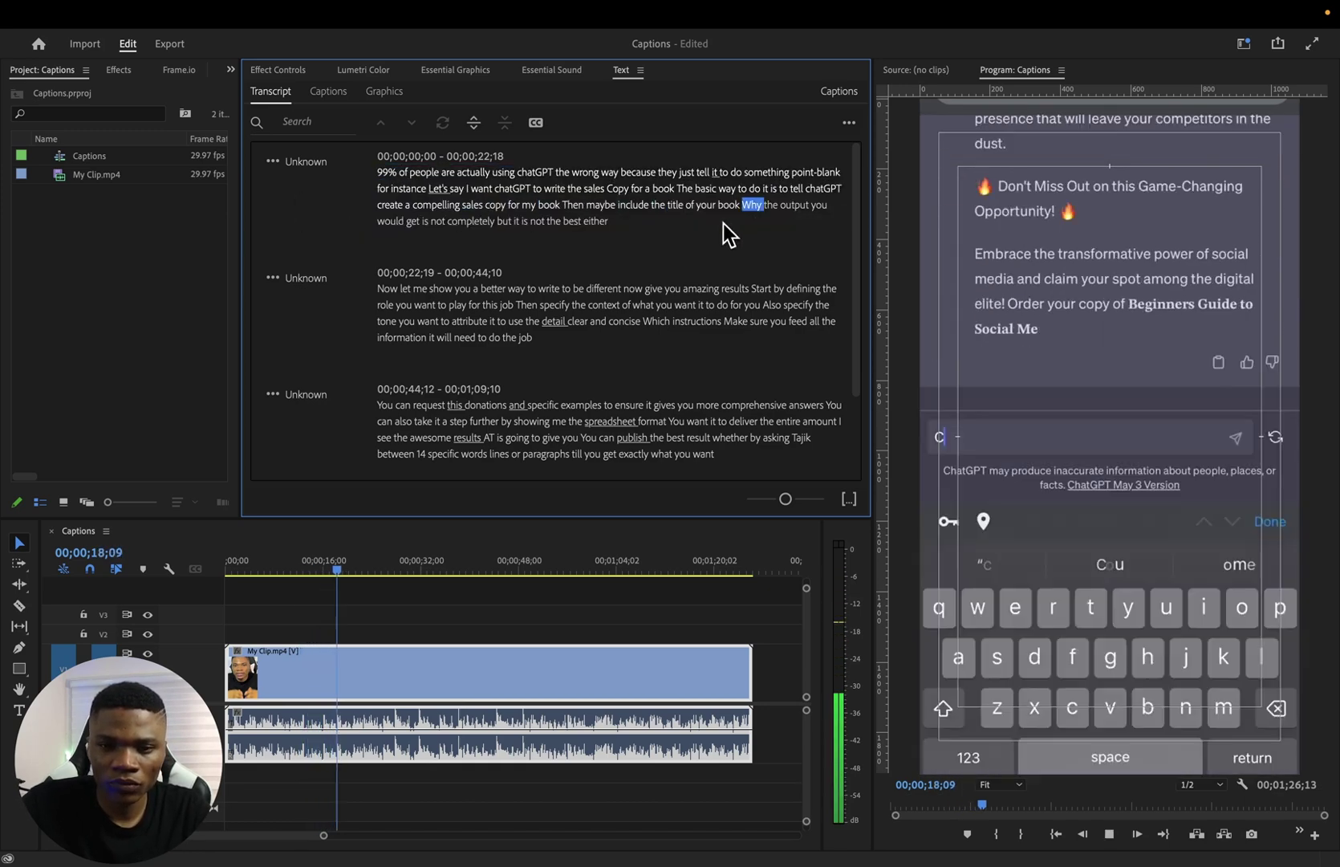
type("Whilewil")
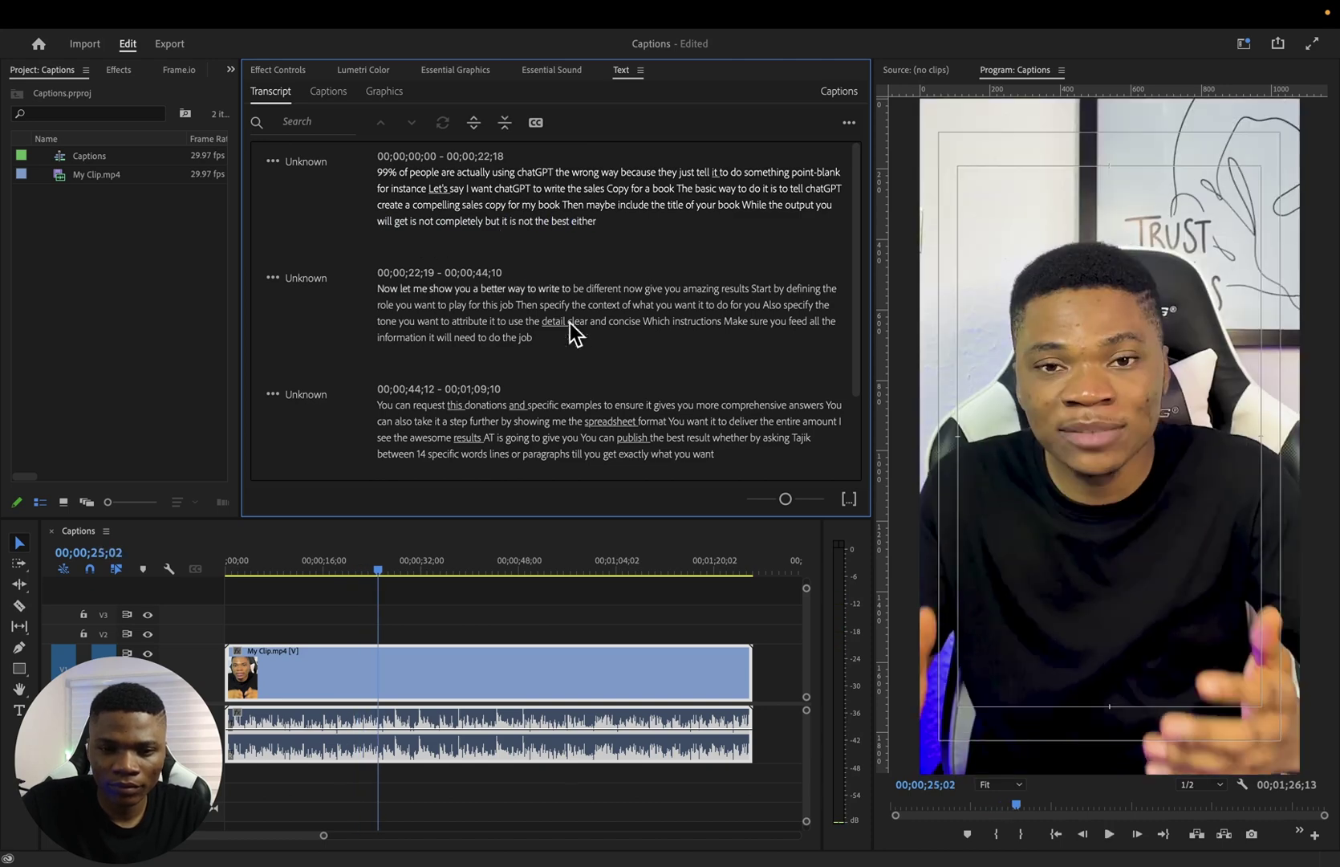
Correct the second passage with 'chatGPT', 'prompts that will' and 'be'.
left_click(575, 332)
left_click_drag(562, 288, 642, 289)
type("chatGPT")
type("prompts that will")
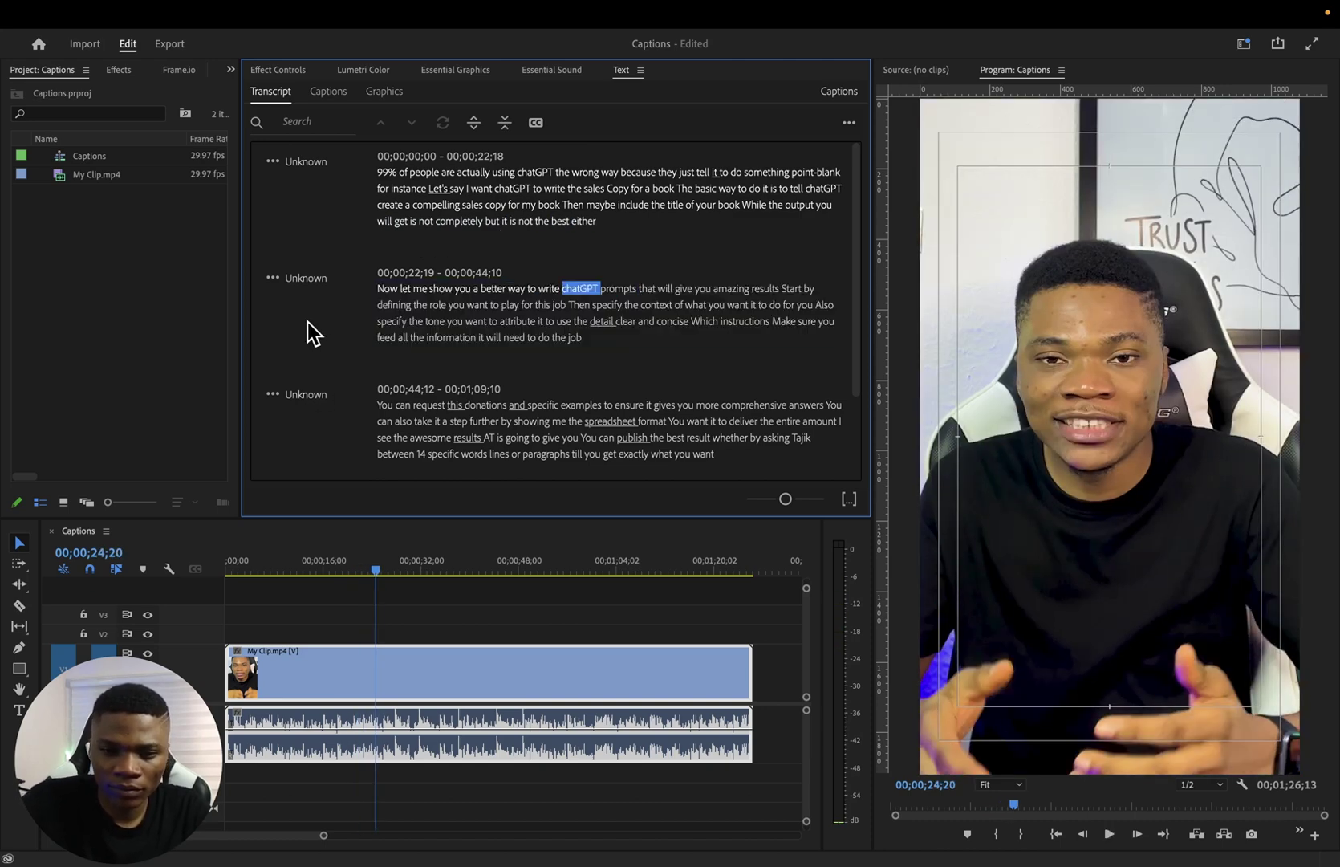
type("chatGPT")
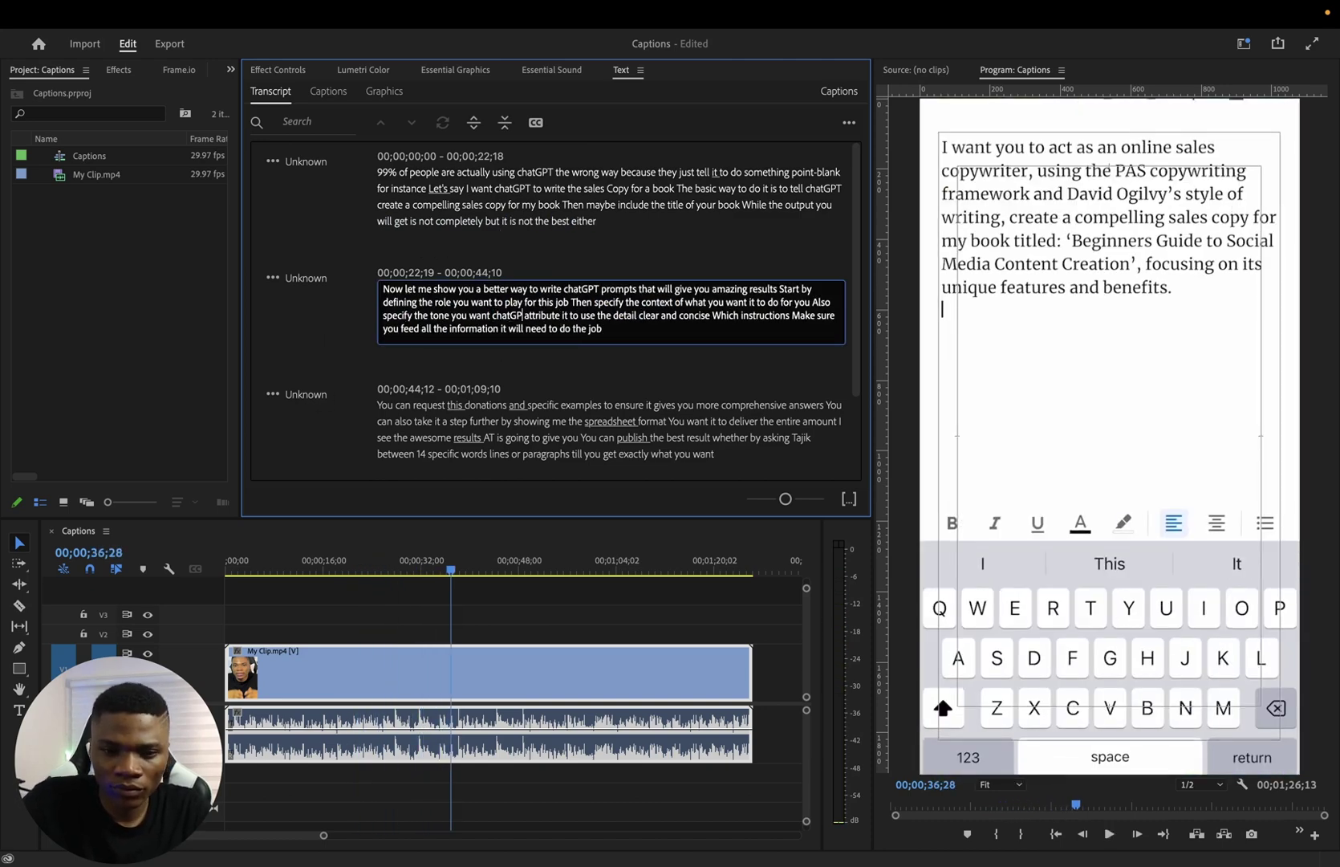
double_click(578, 315)
key("BackSpace")
type("be")
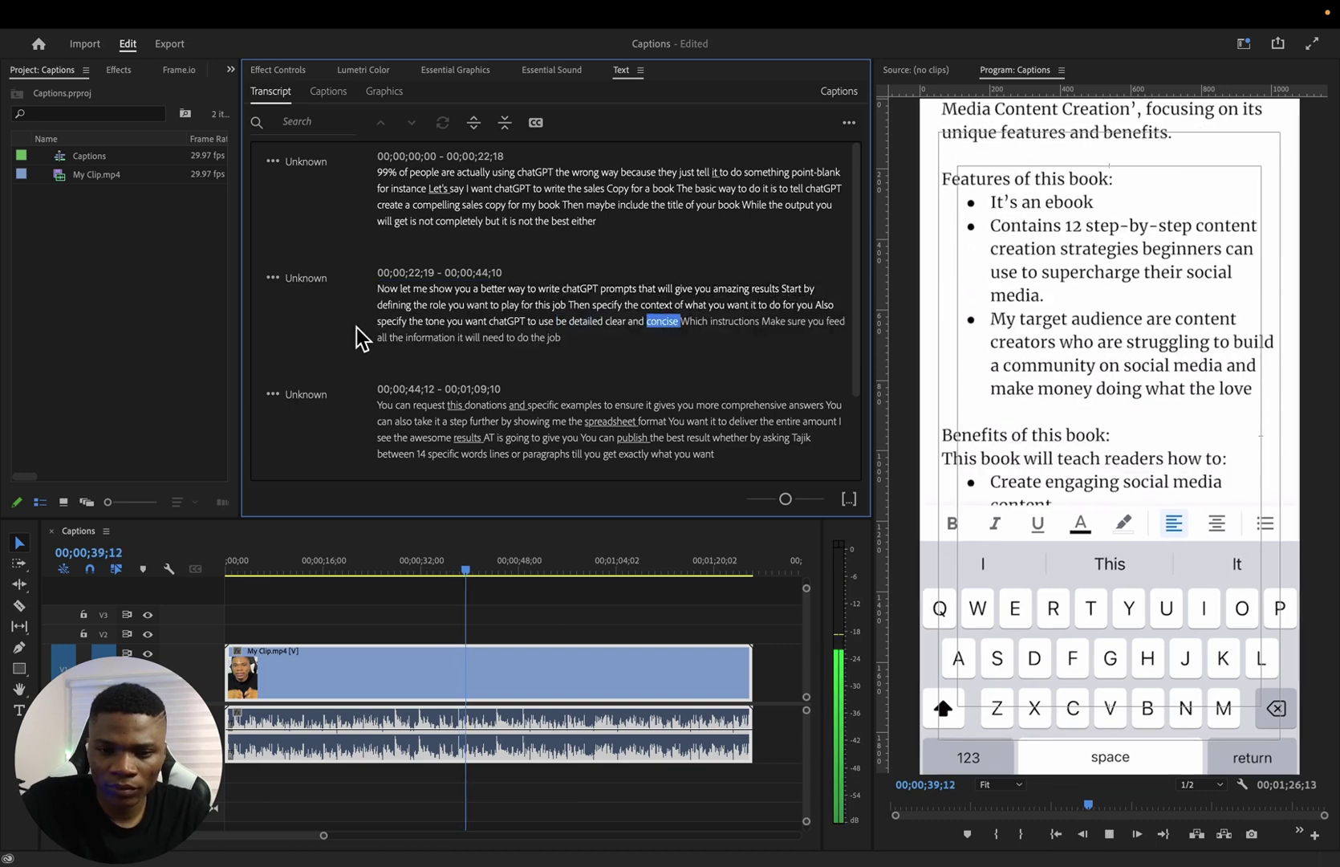
left_click(329, 329)
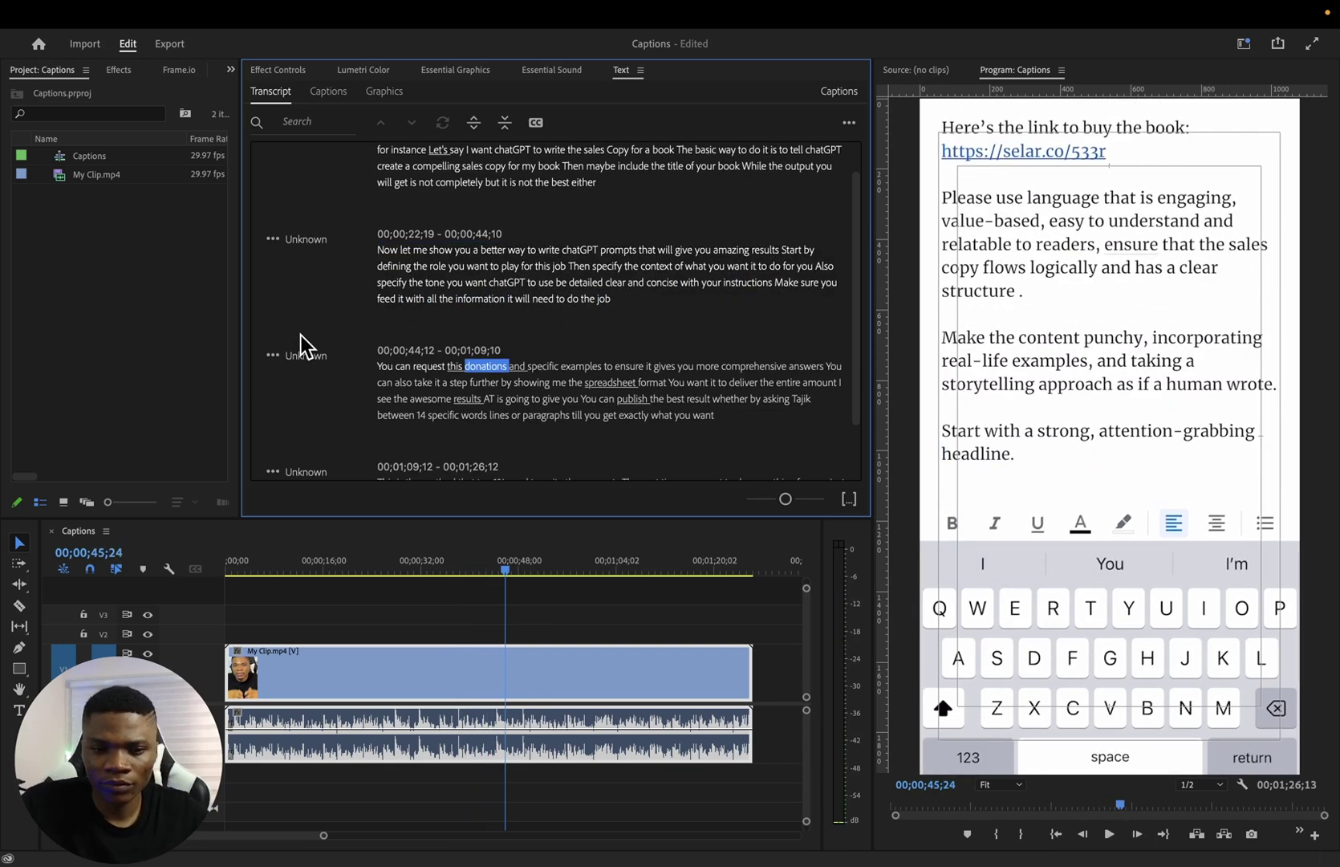
Replace misheard words with 'for explanations', 'specific' and 'output now enter your prompt'.
double_click(481, 367)
type("for explanations")
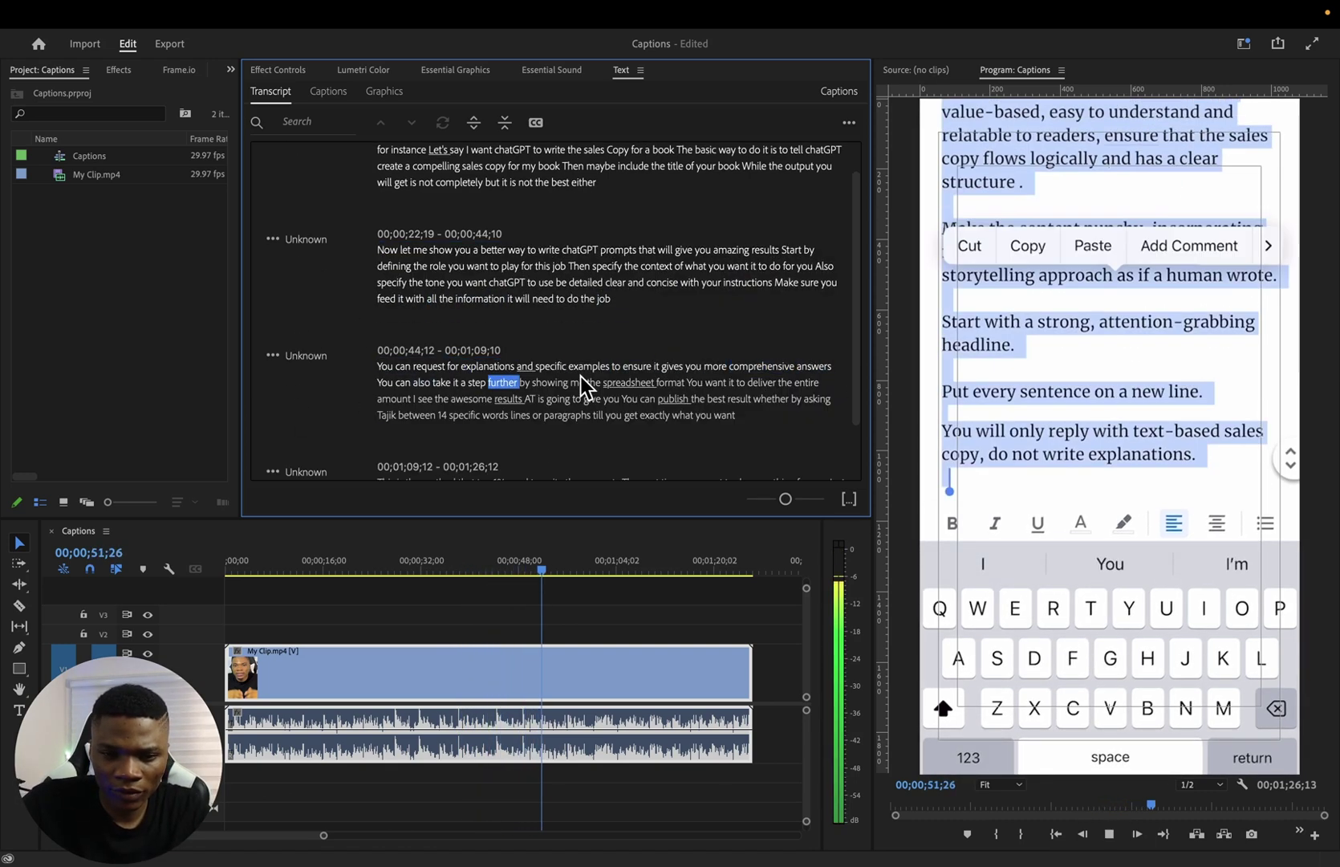
double_click(628, 382)
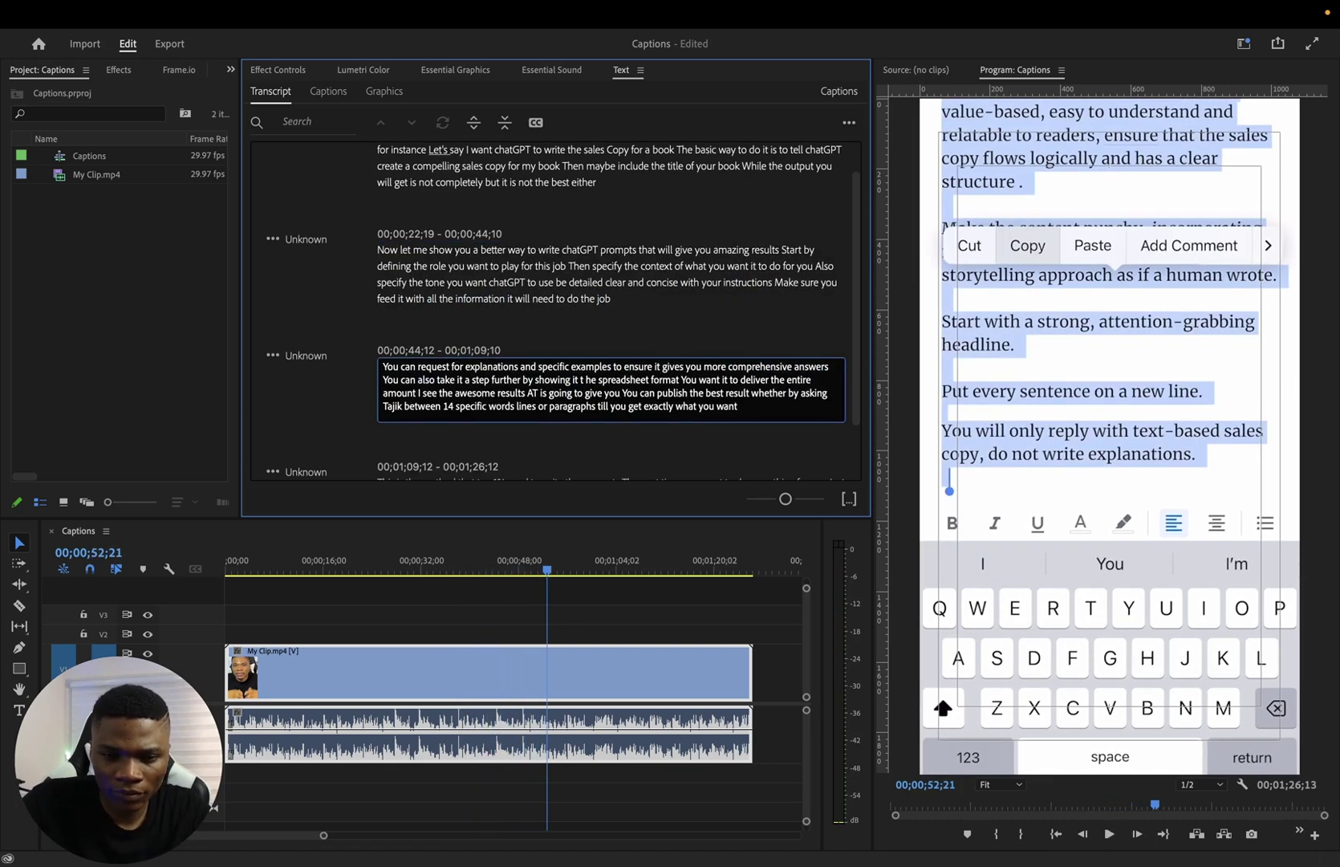
type("specific")
double_click(785, 411)
left_click_drag(769, 380, 834, 380)
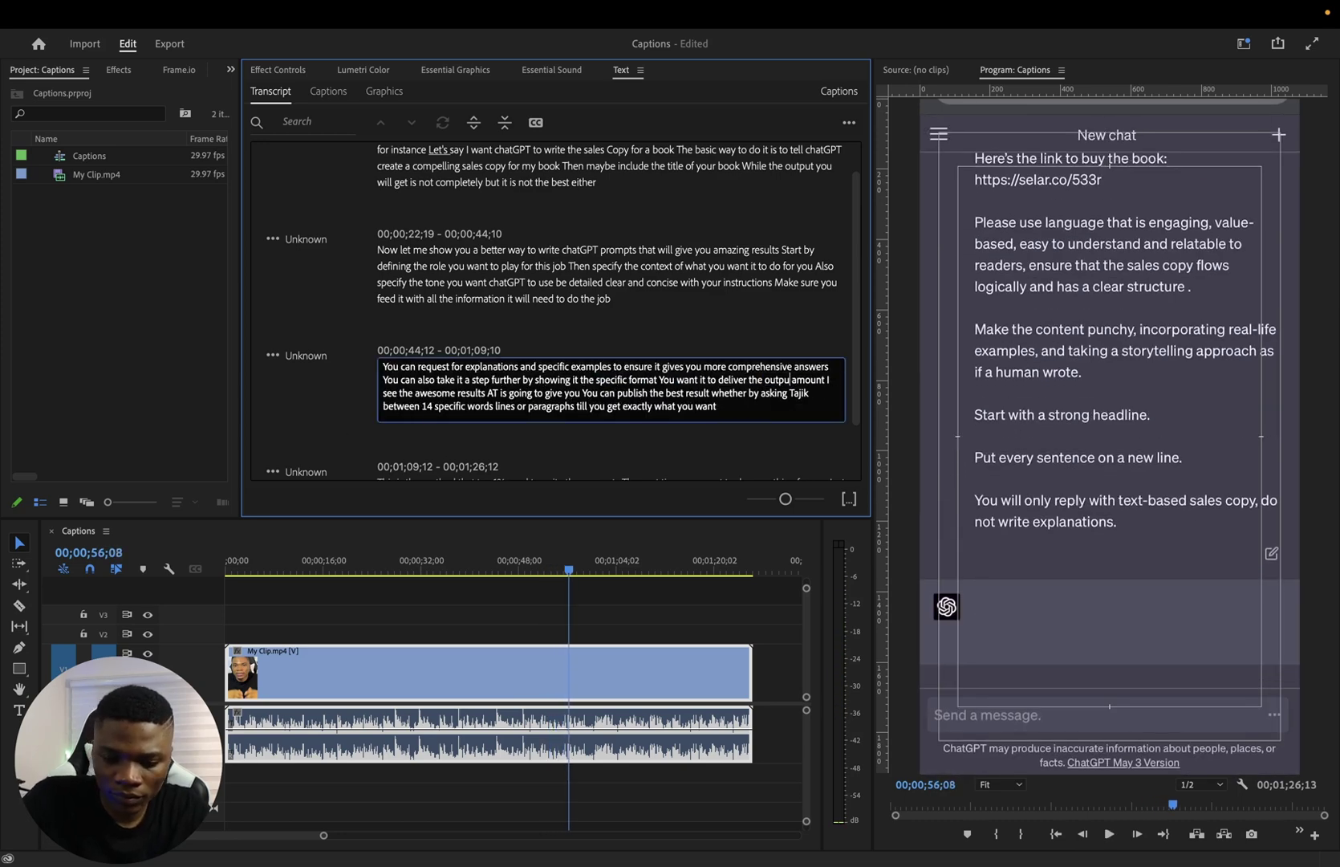
type("output now enter your prompt")
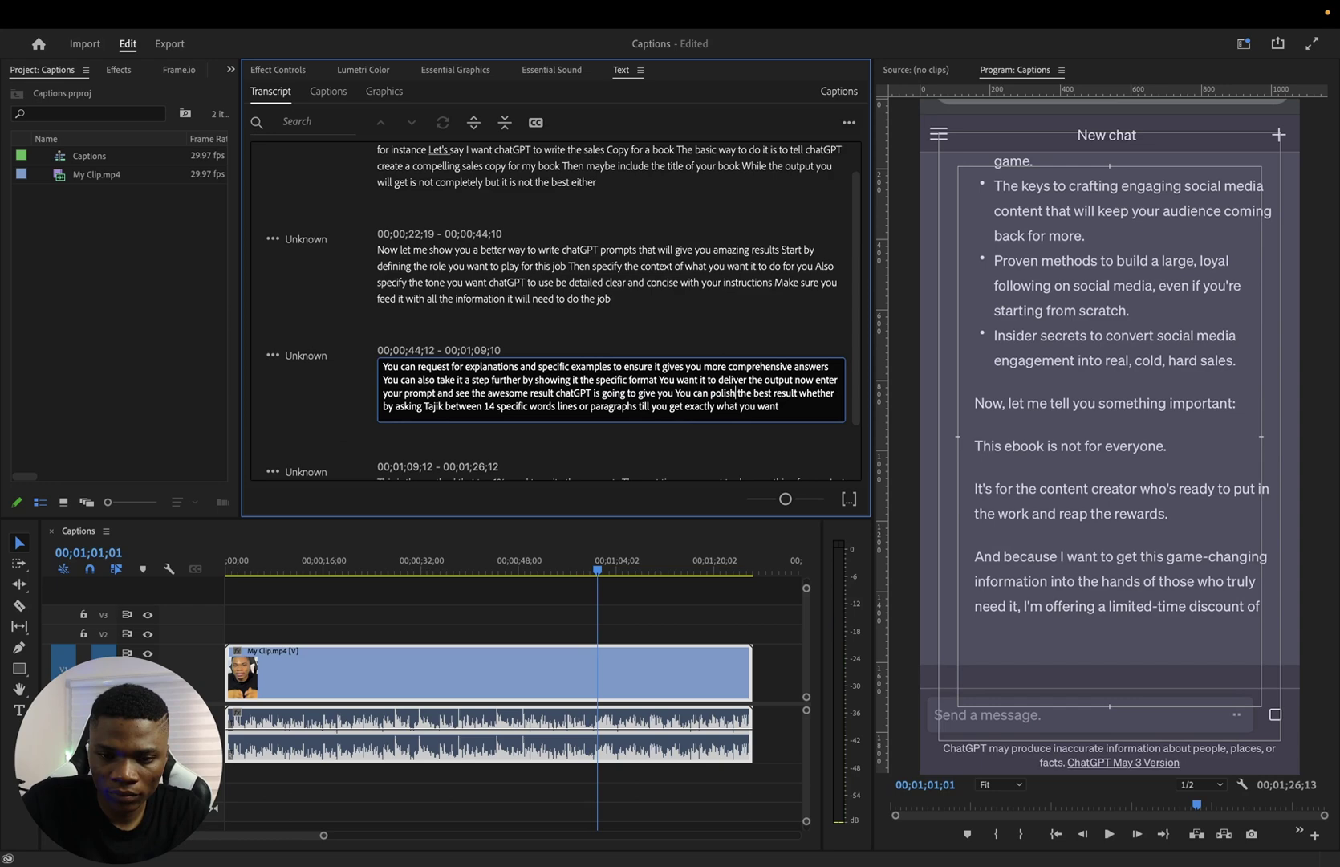
double_click(434, 407)
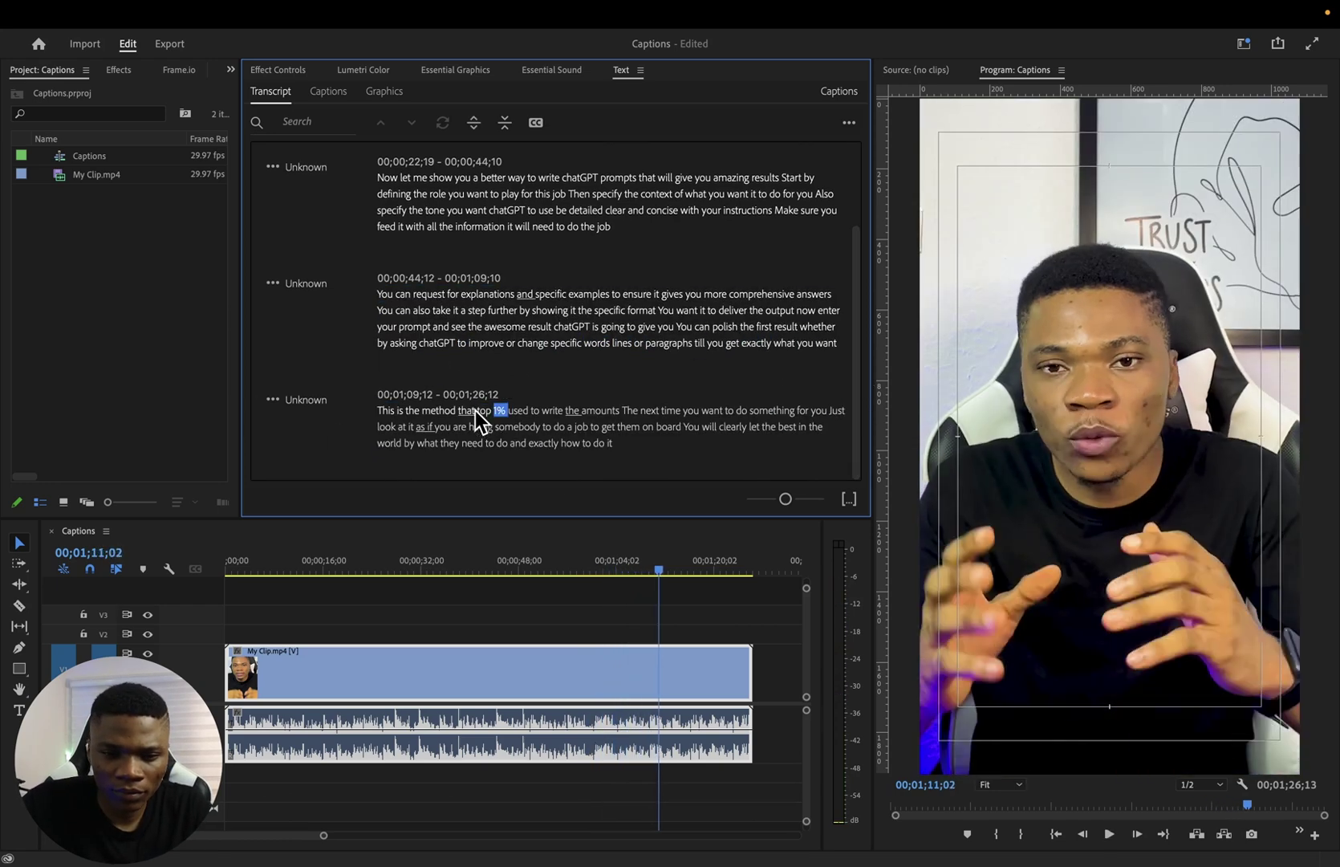
Fix the last passage by inserting 'chatGPT person' and 'role they'.
left_click(618, 411)
left_click(697, 411)
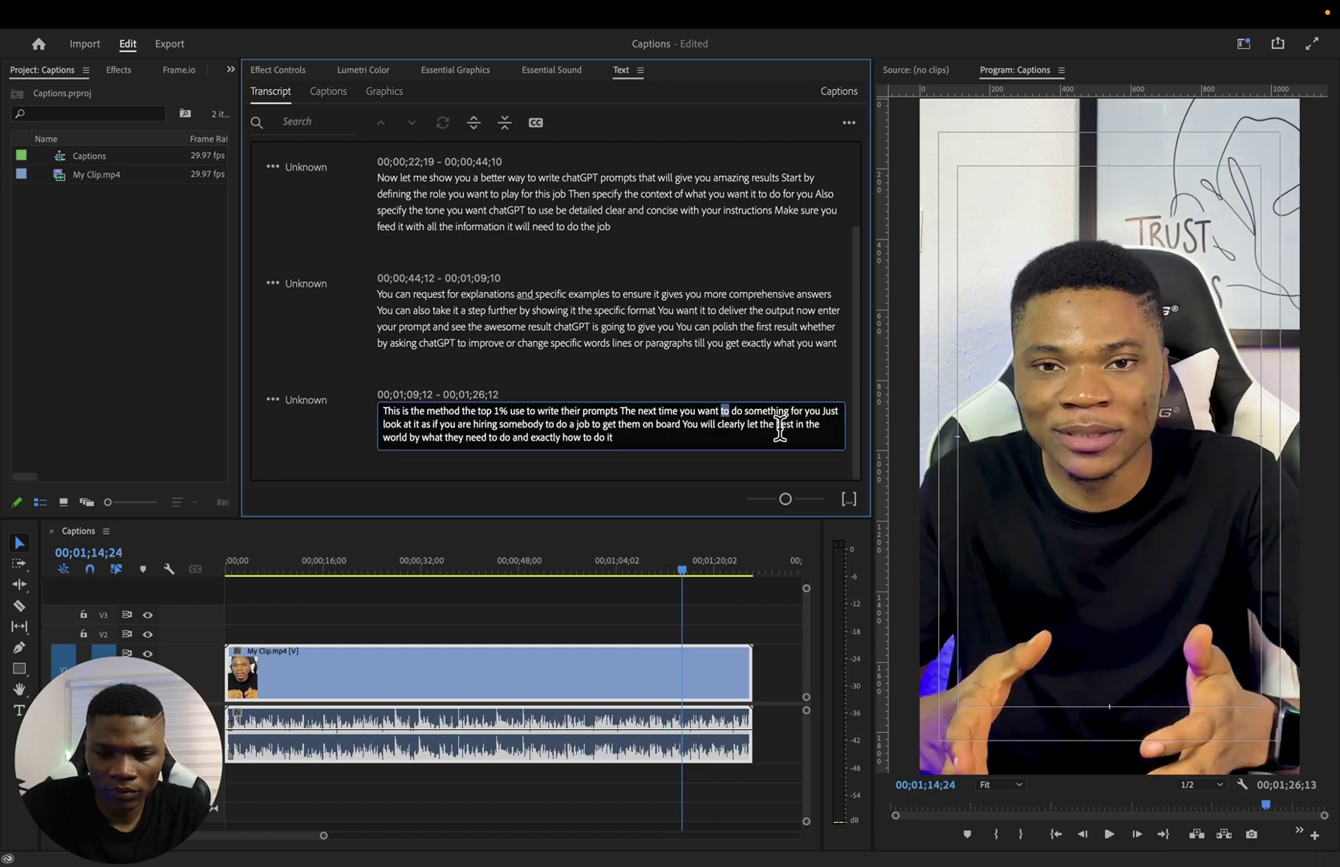
type("chatGPT ")
type("person")
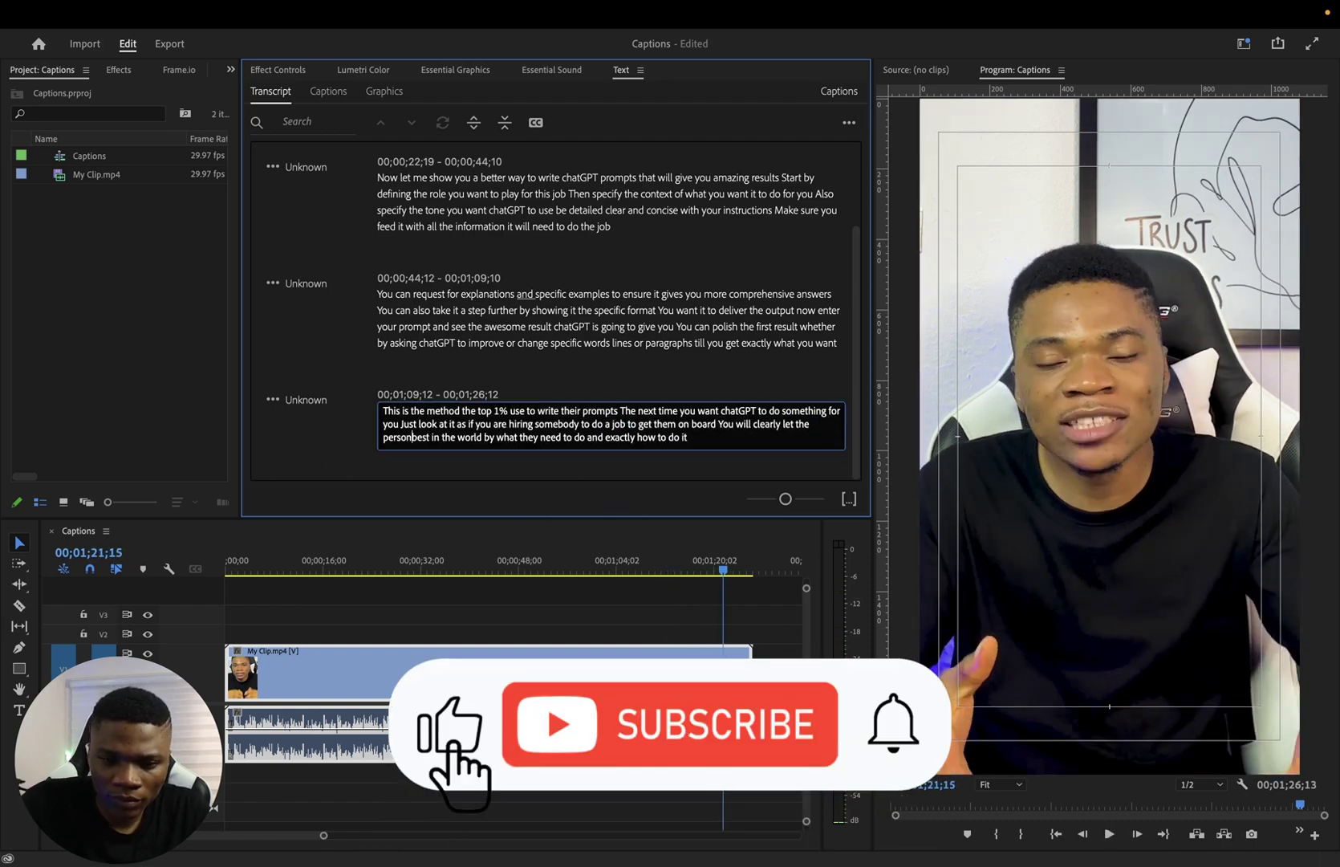
left_click_drag(479, 438, 425, 444)
type("role they will occup")
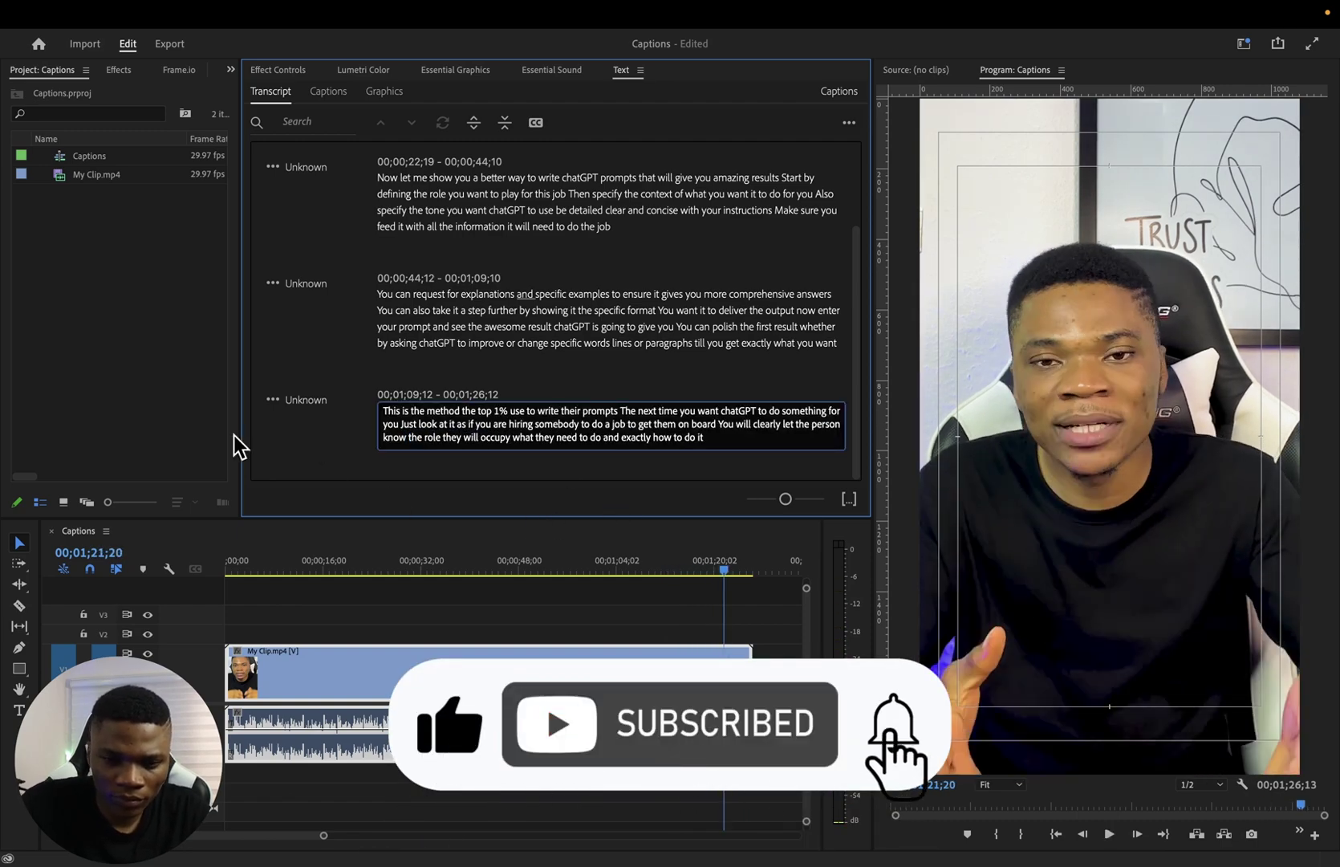
key("Escape")
Play the sequence to review the corrected transcript, then return to the start.
key("space")
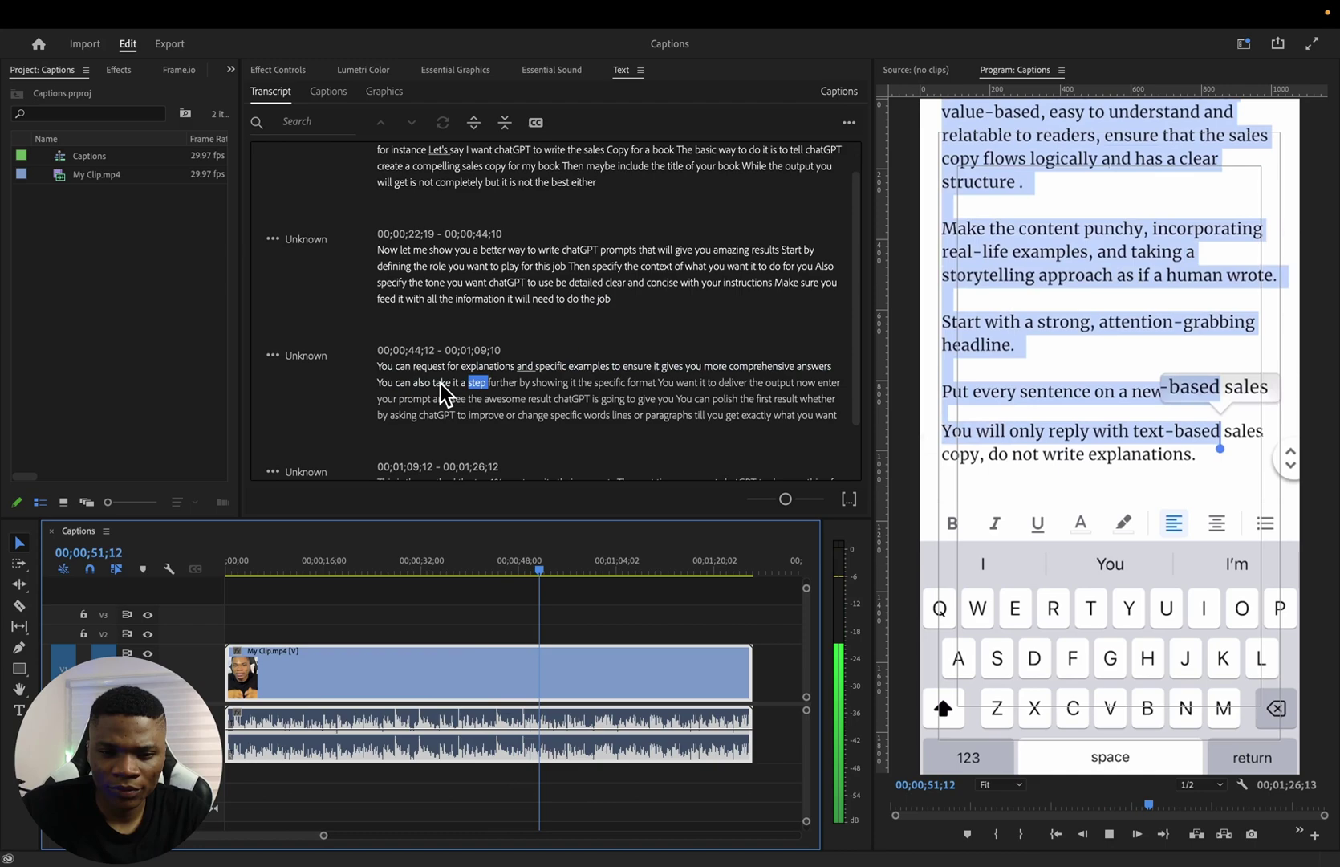
left_click(827, 393)
key("space")
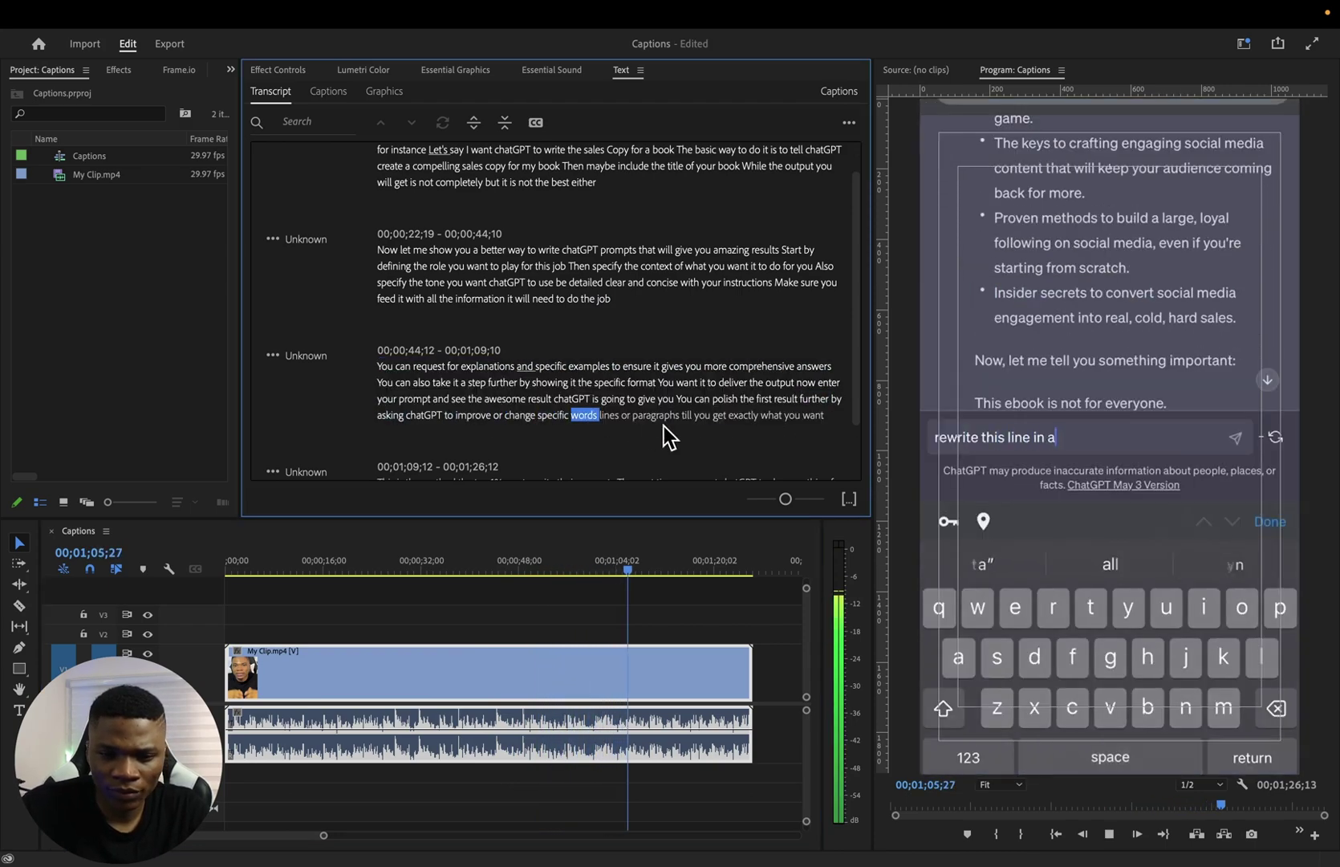
key("Home")
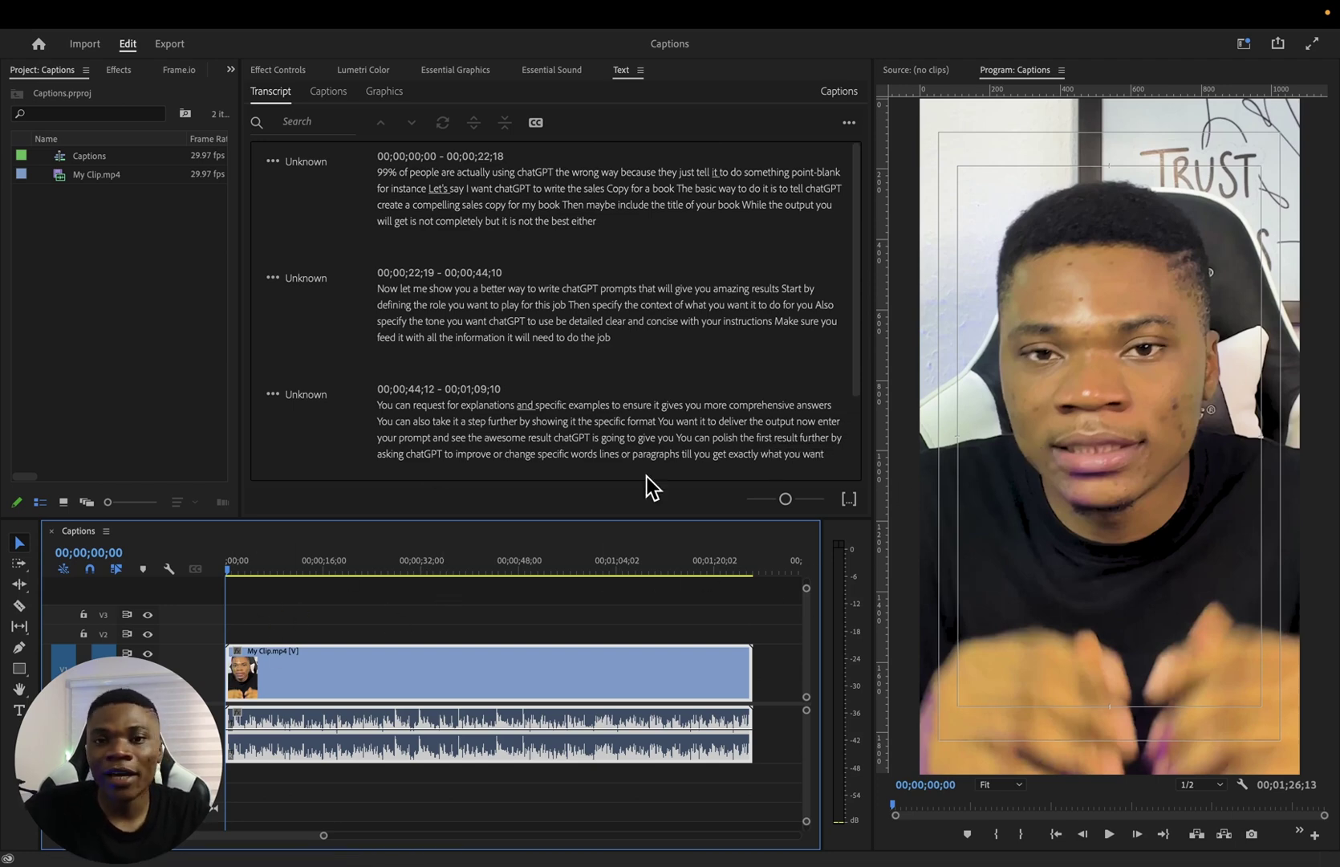
Generate captions with 21-character max length, lowest minimum duration, and single lines.
left_click(536, 126)
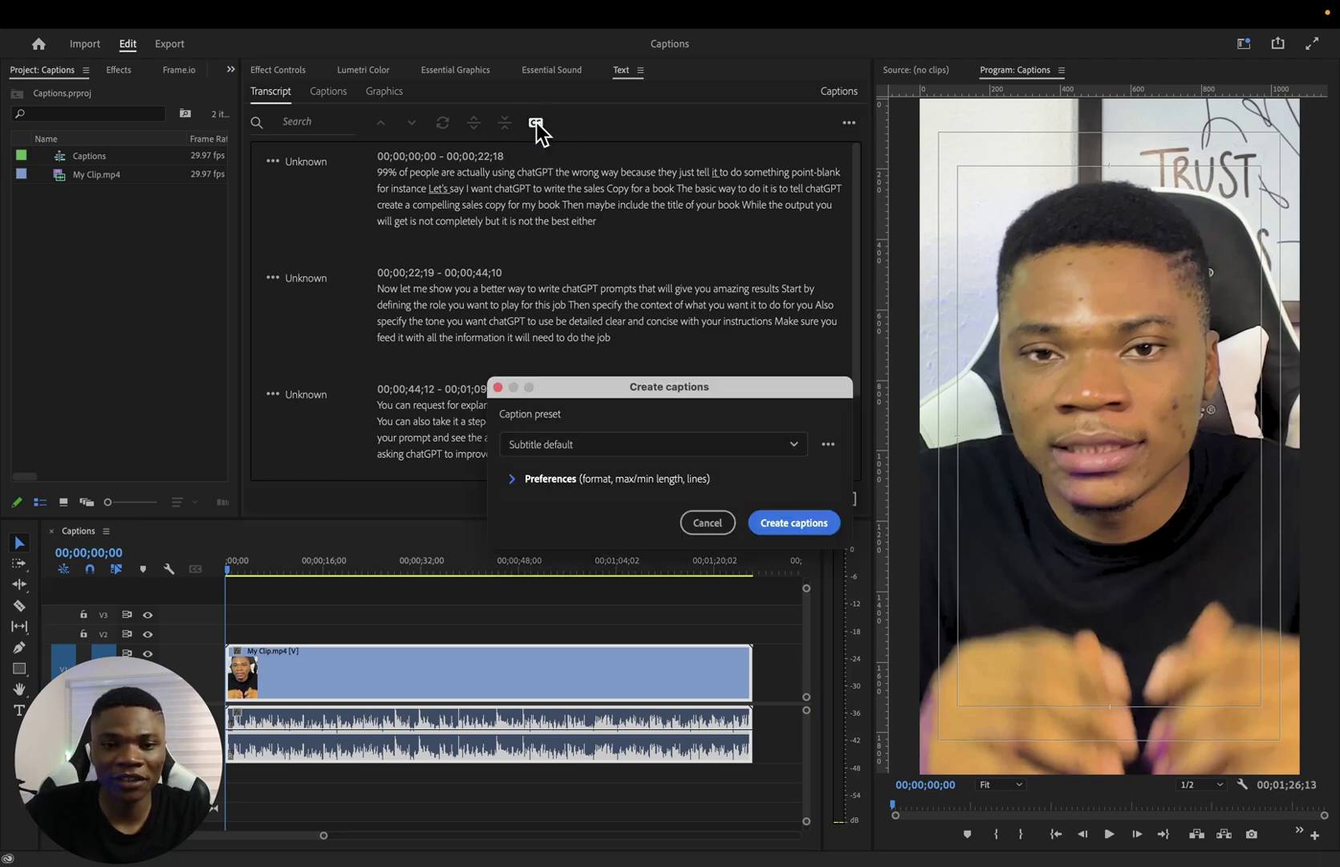
left_click(554, 479)
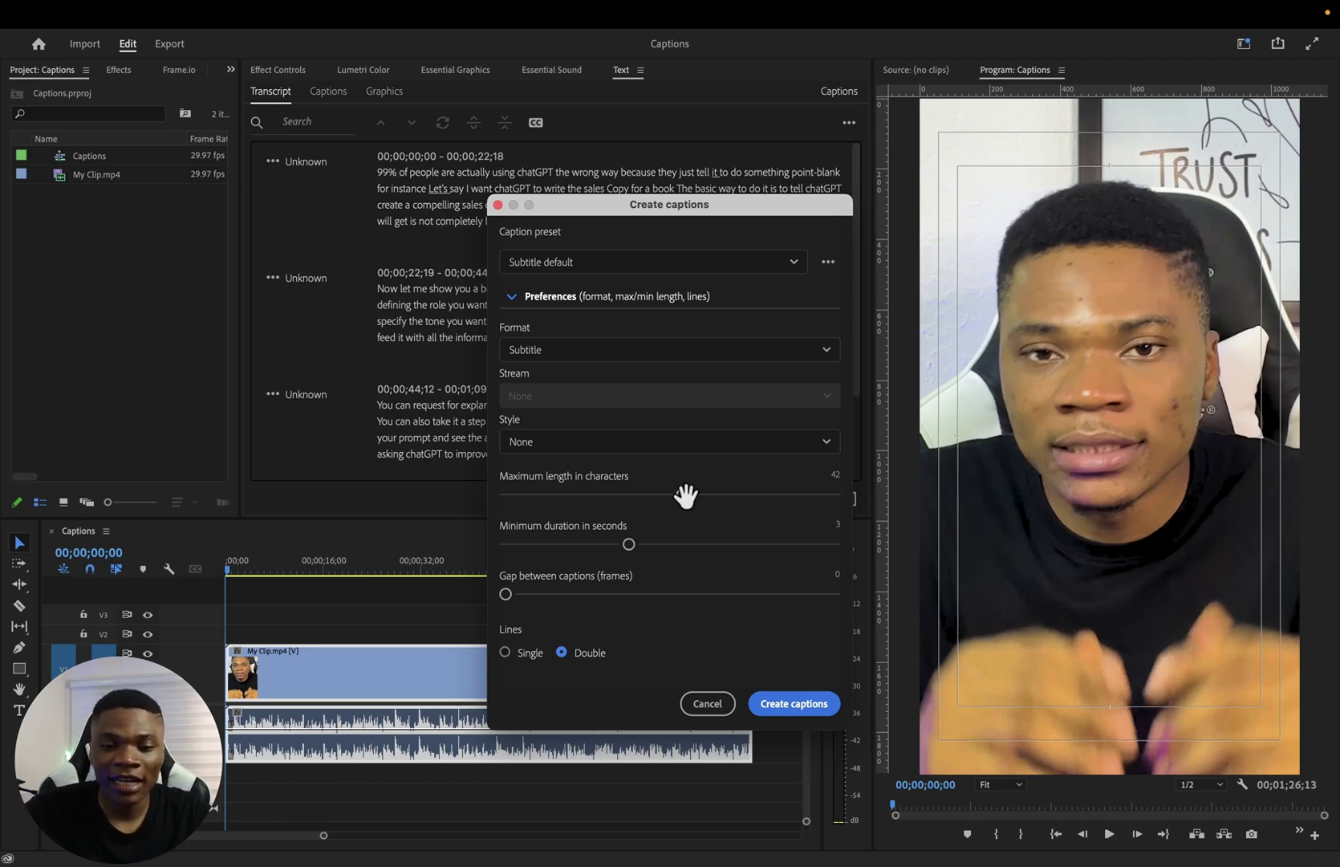
left_click_drag(682, 494, 578, 497)
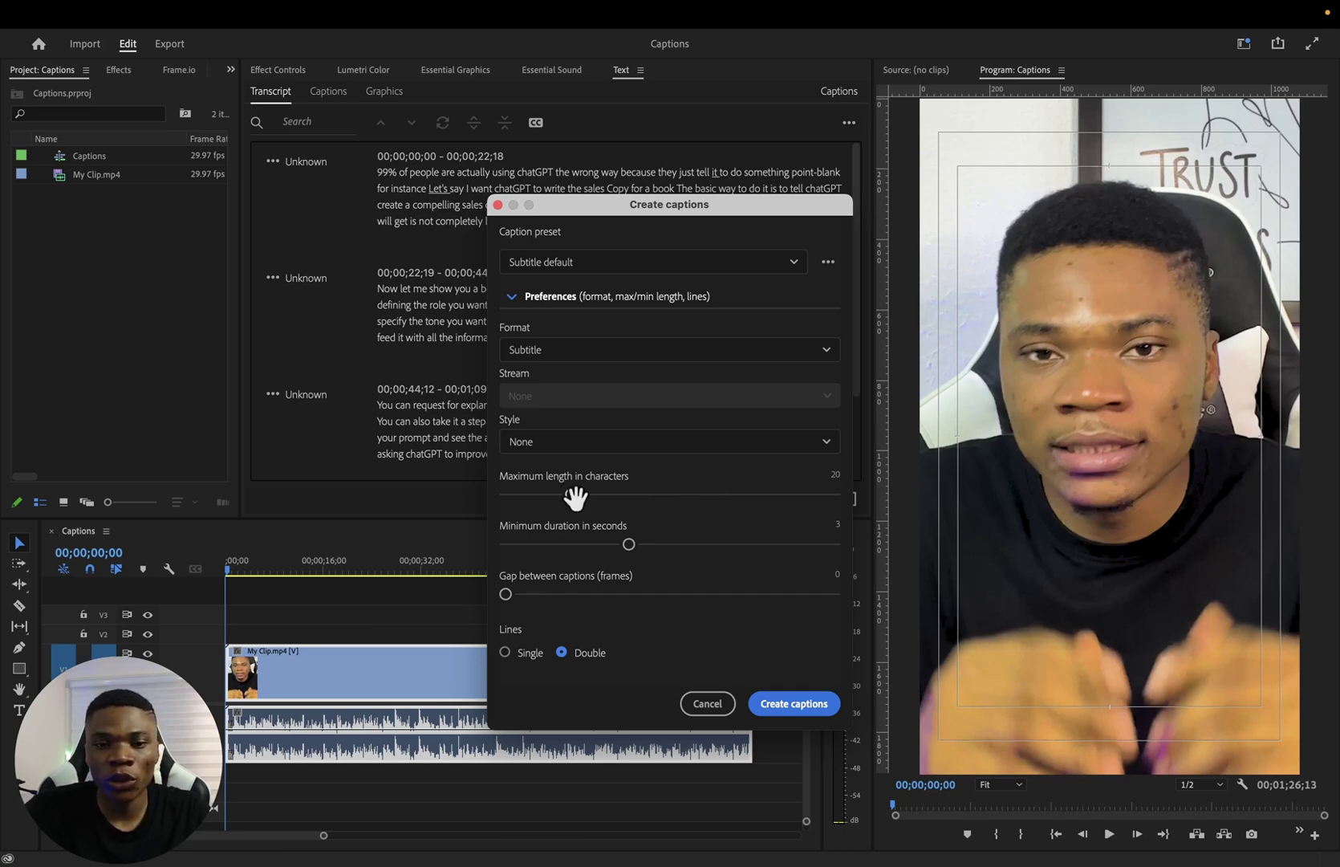
left_click_drag(575, 498, 570, 466)
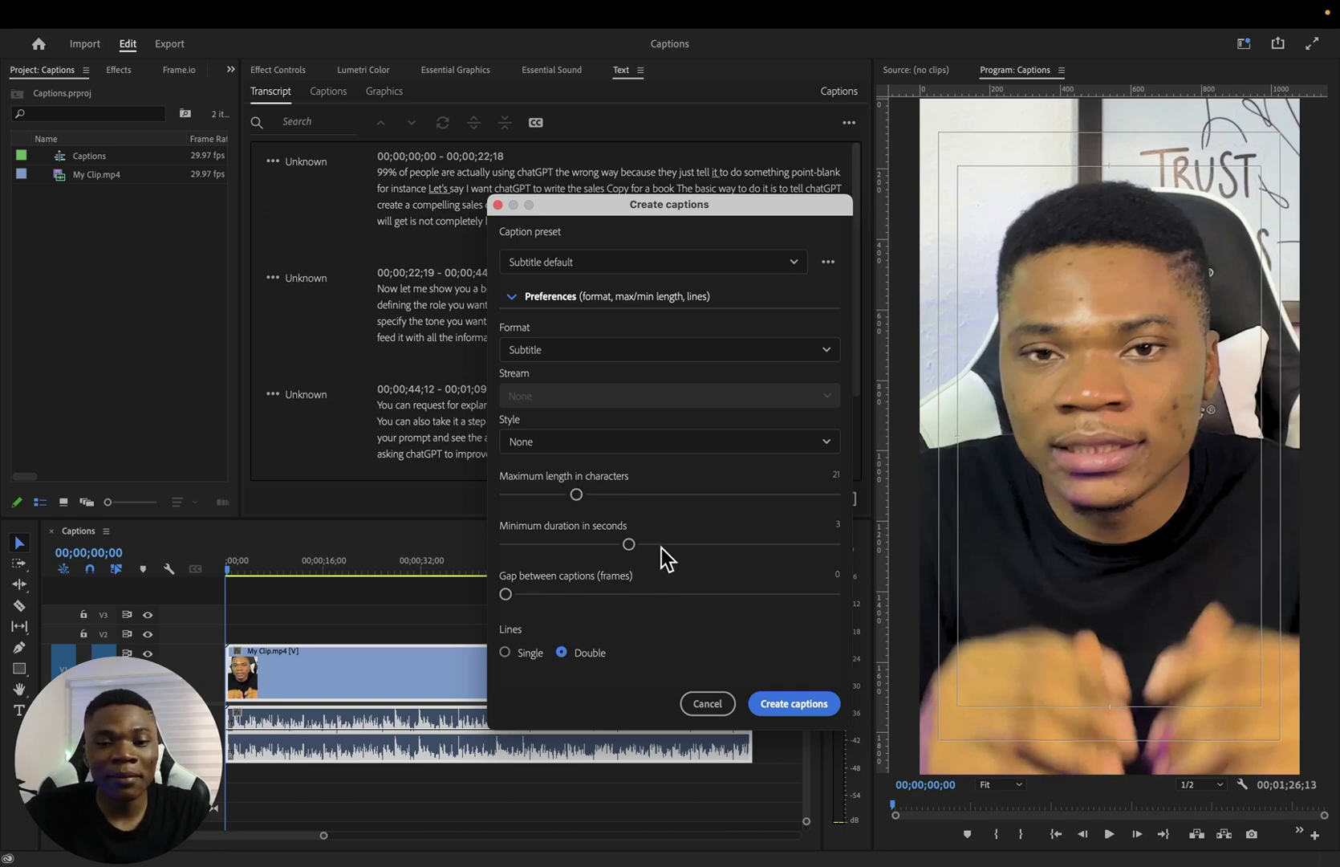
left_click_drag(631, 549, 492, 565)
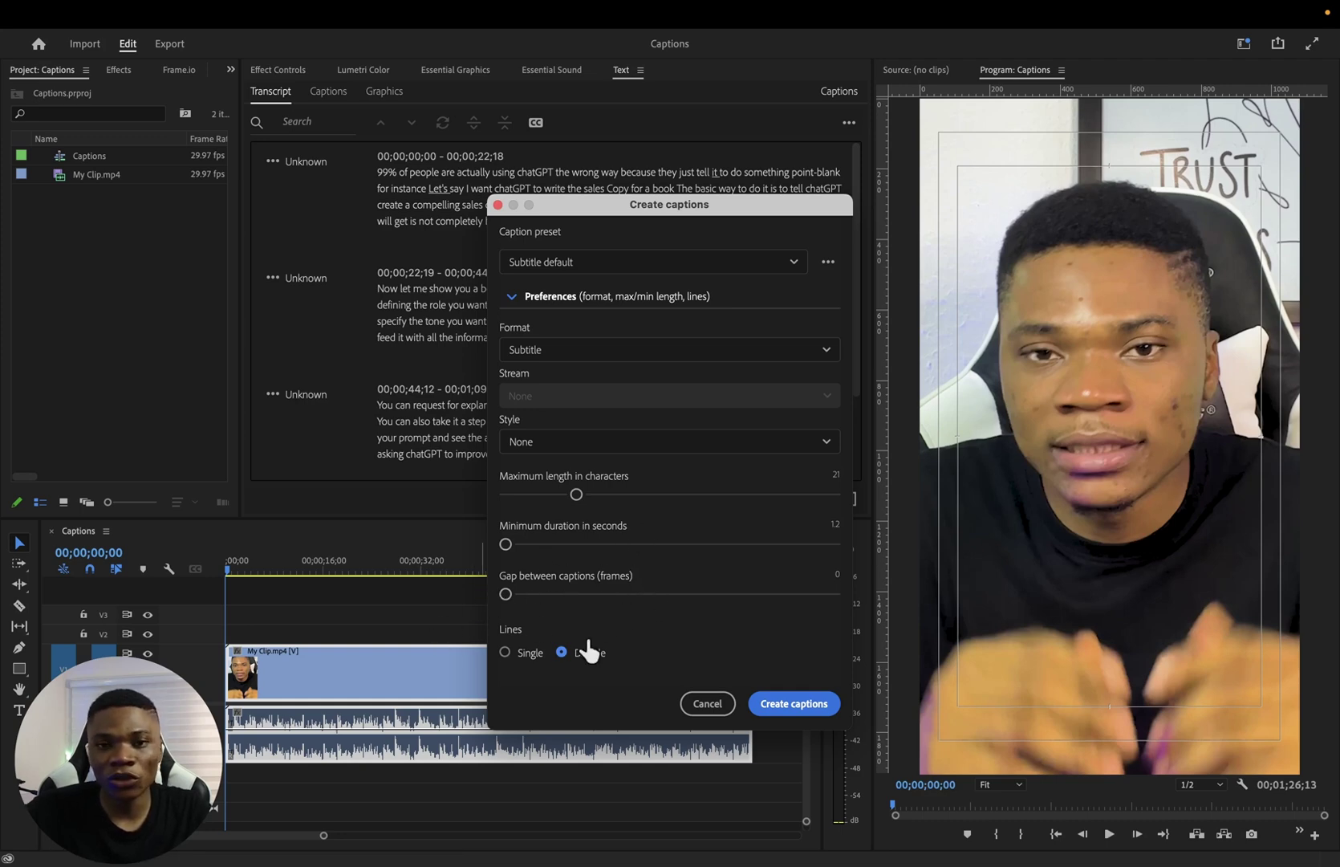
left_click(505, 653)
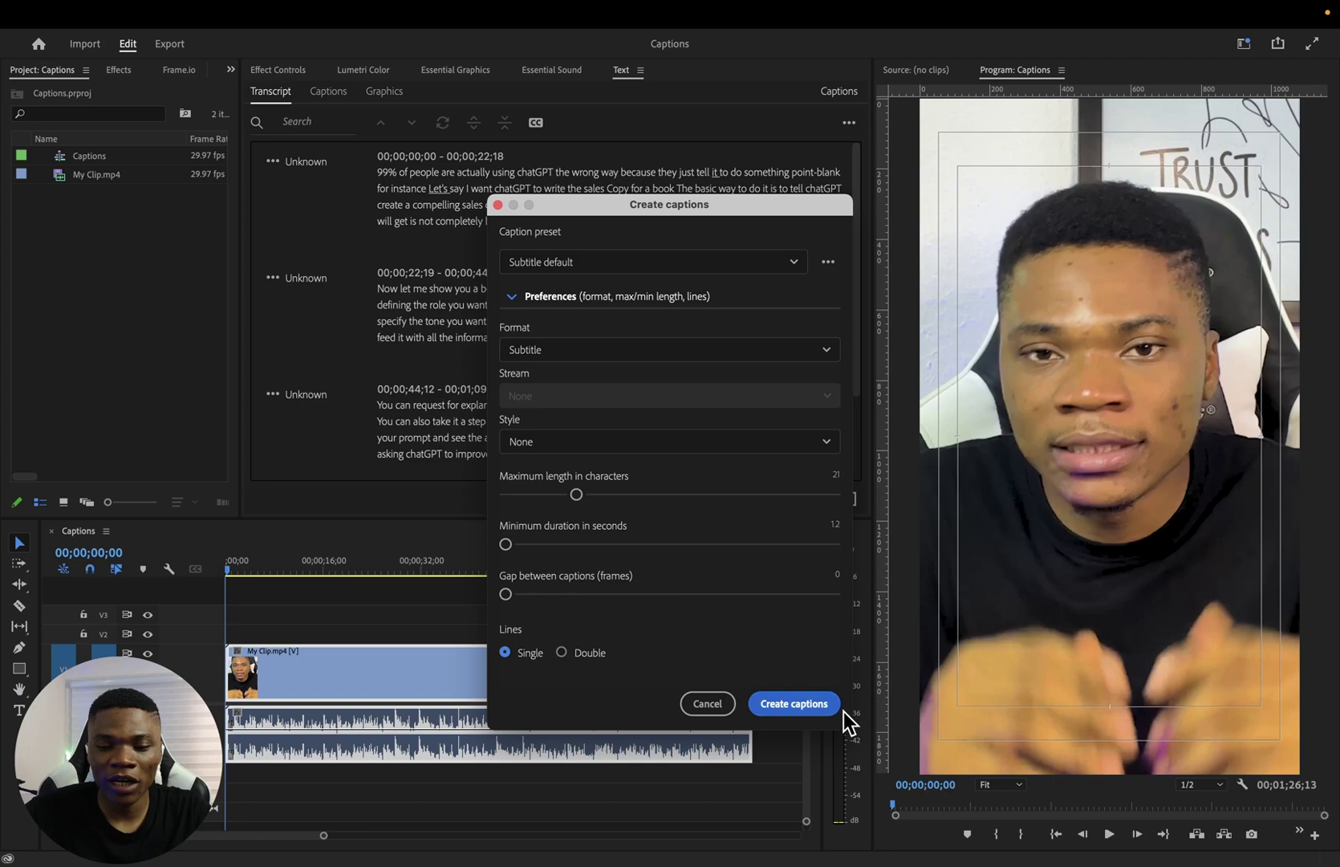
left_click(797, 704)
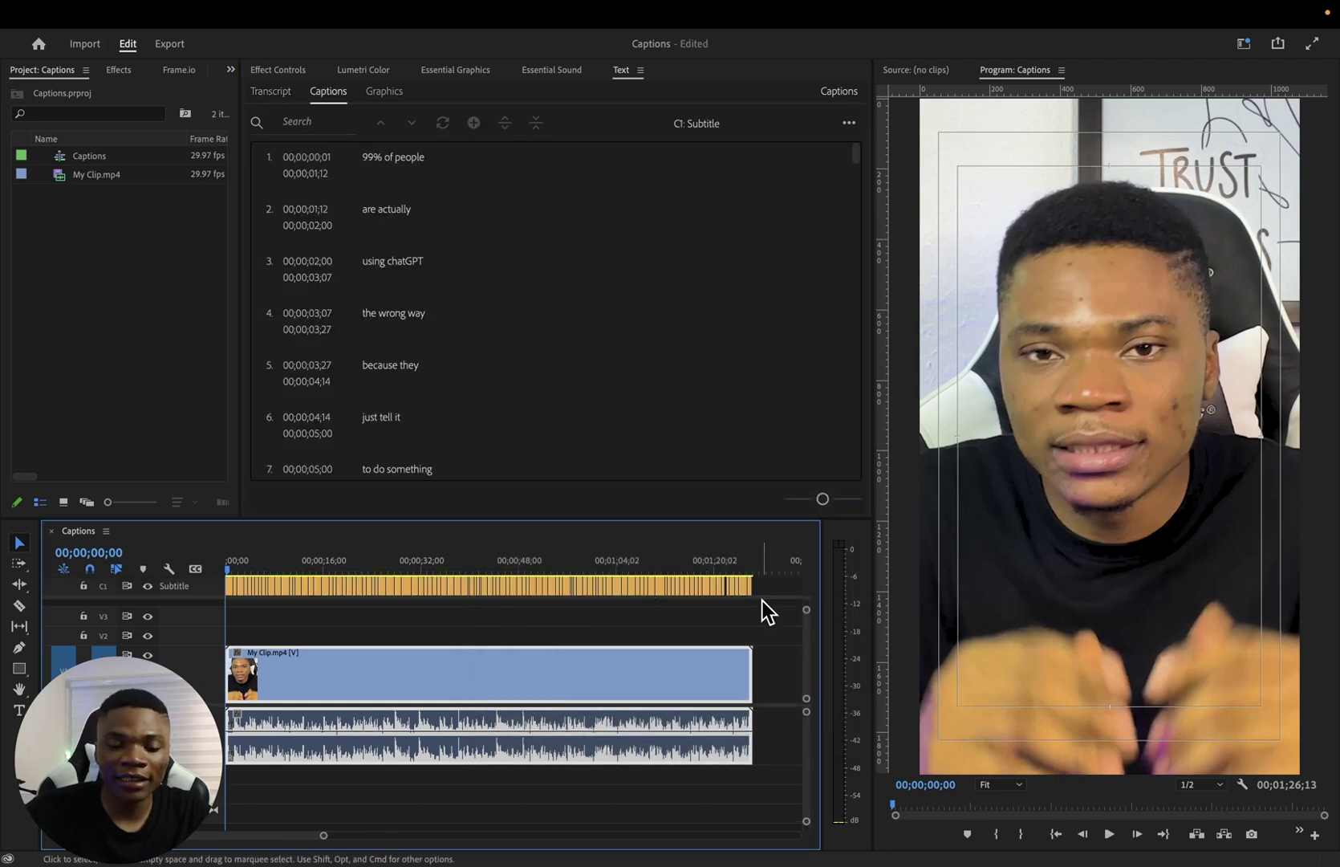
Select all captions on the Subtitle track and show their styling in Essential Graphics' Edit tab.
left_click(745, 589)
left_click_drag(767, 590, 456, 563)
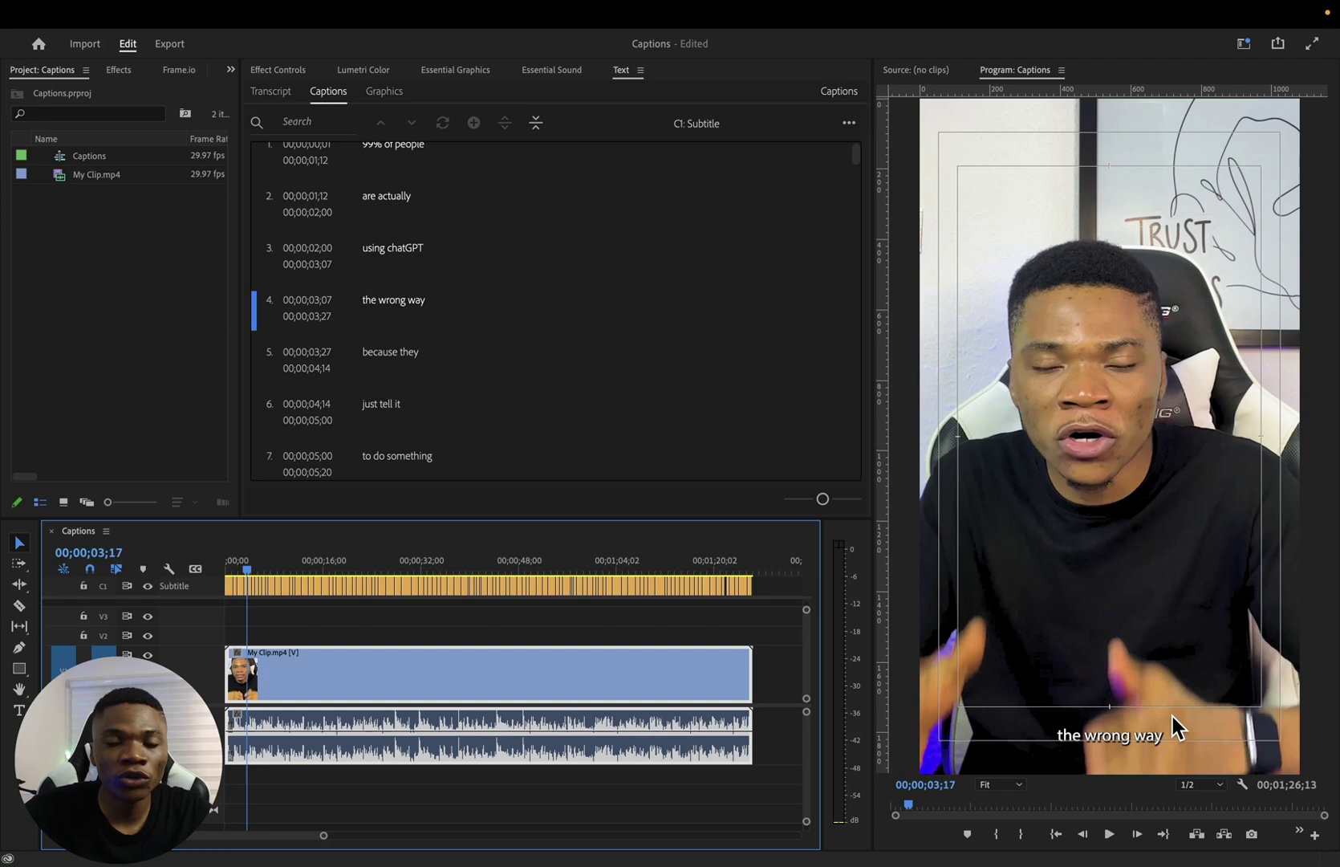
left_click(769, 593)
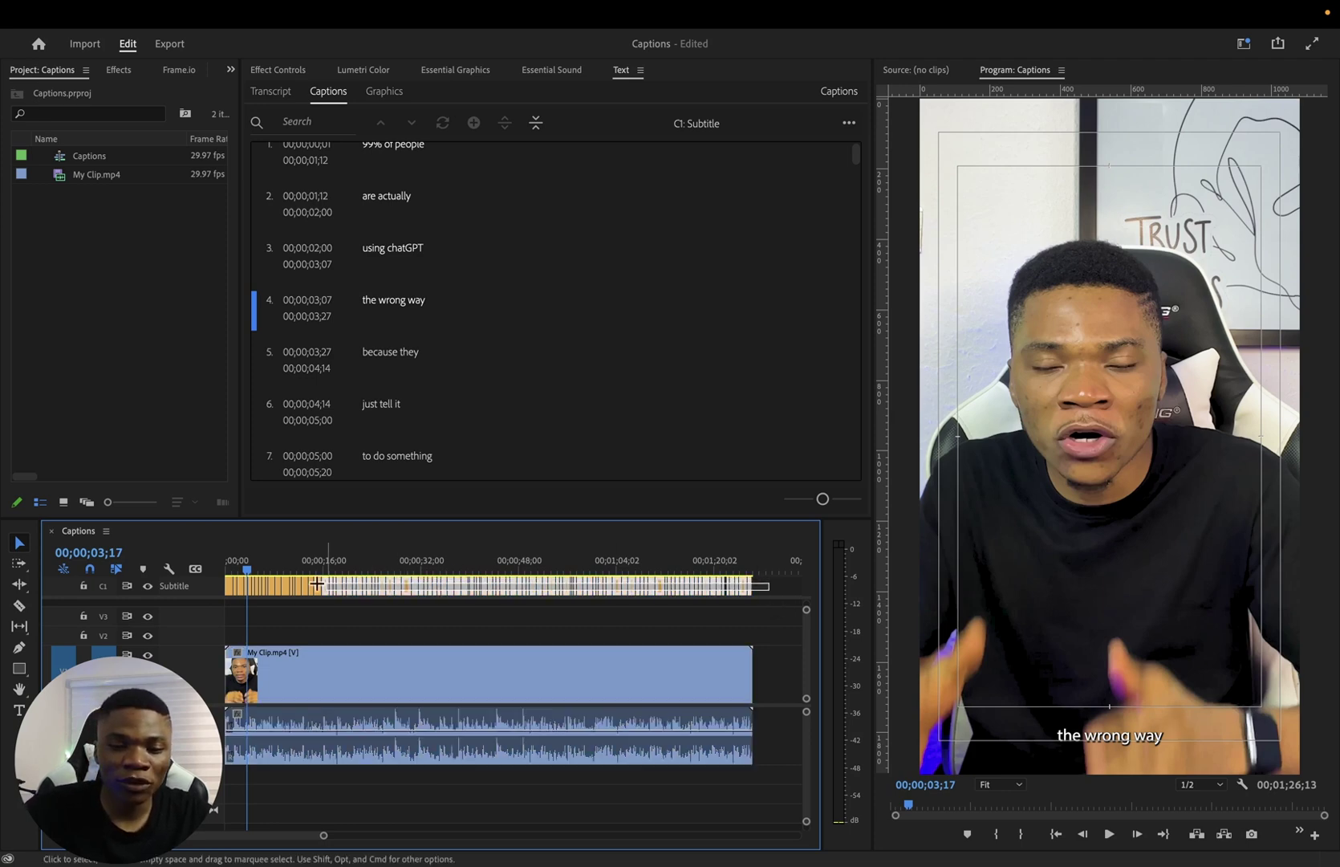
left_click(155, 585)
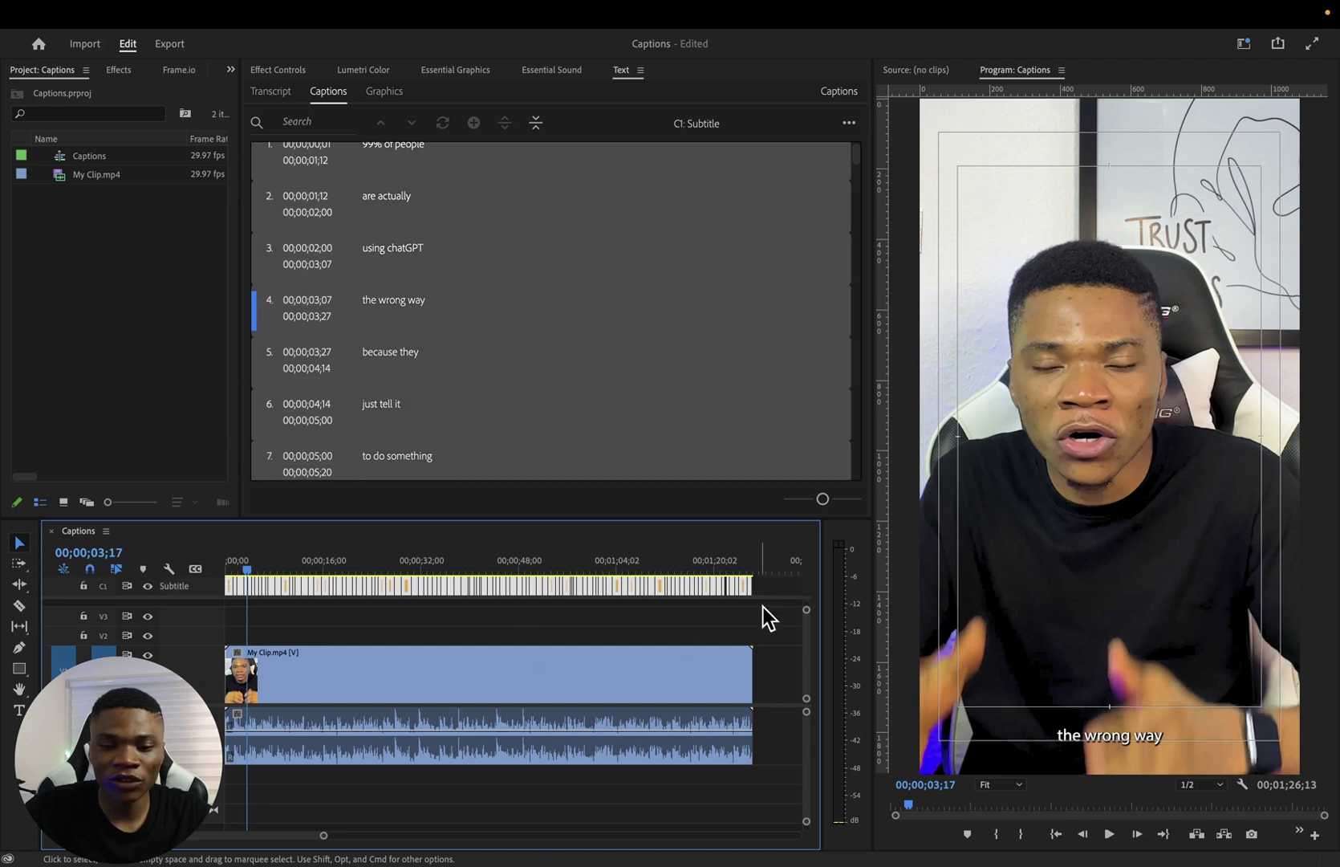
left_click(774, 587)
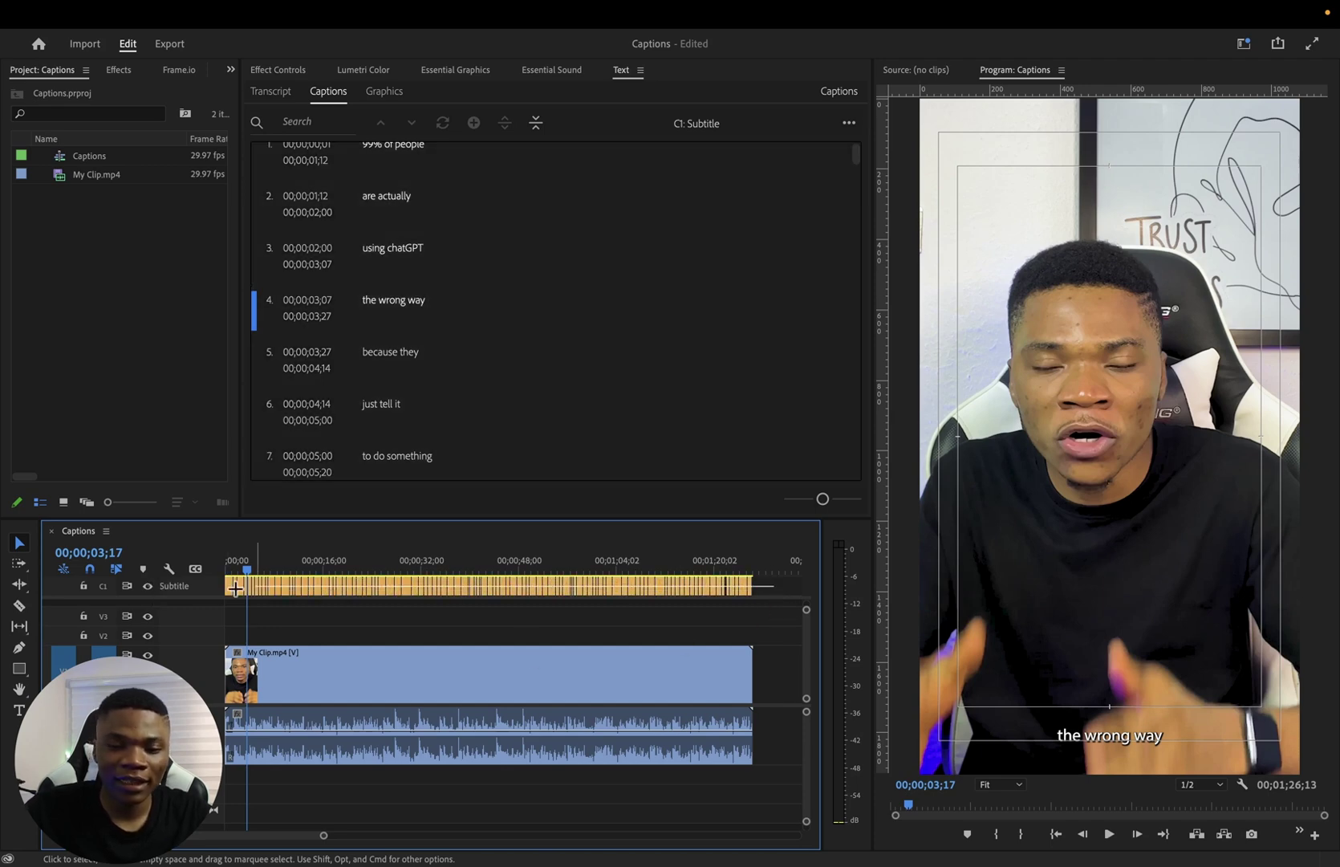
left_click(177, 588)
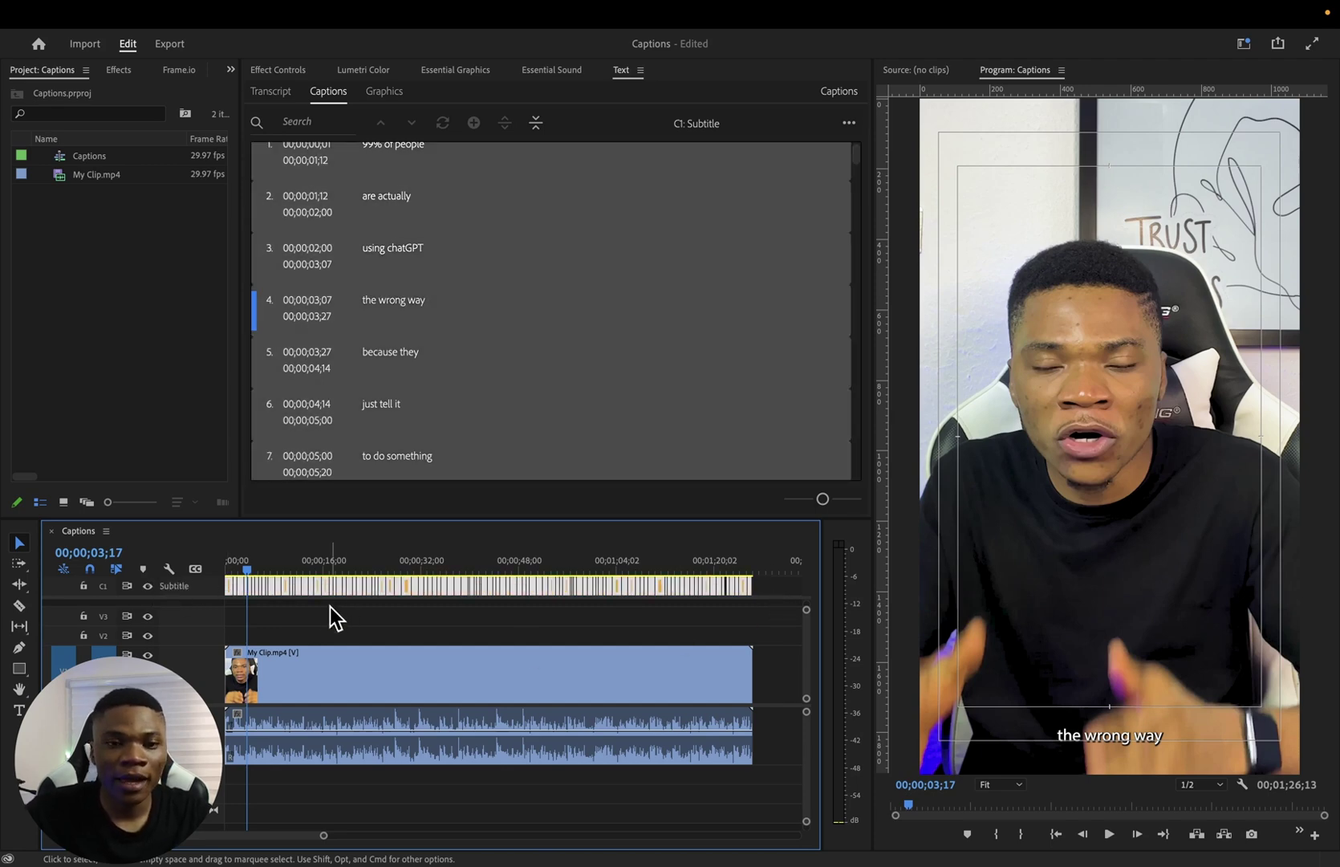
left_click(463, 72)
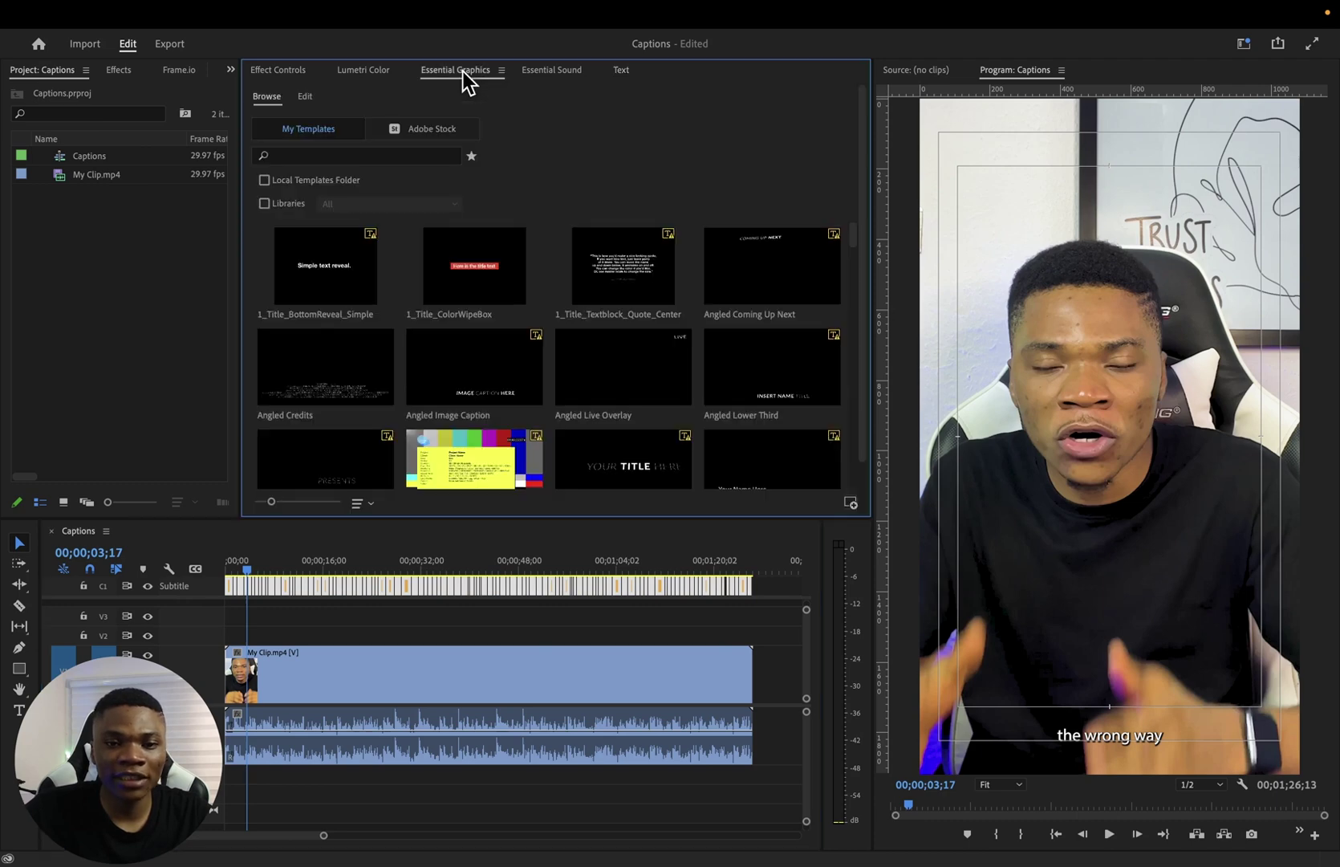
left_click(306, 99)
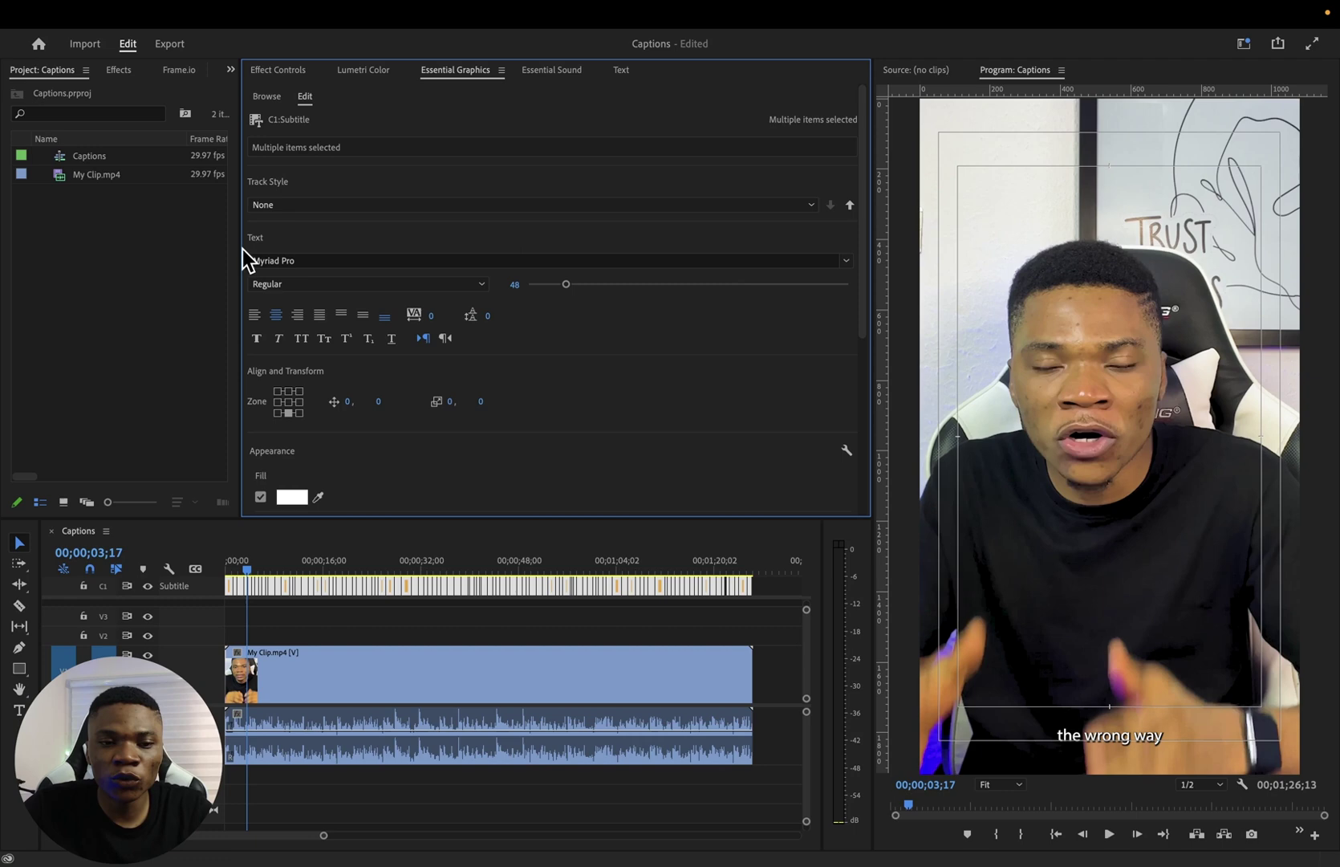
Style the caption text as Montserrat Black Italic, size 75, in all caps.
left_click(846, 261)
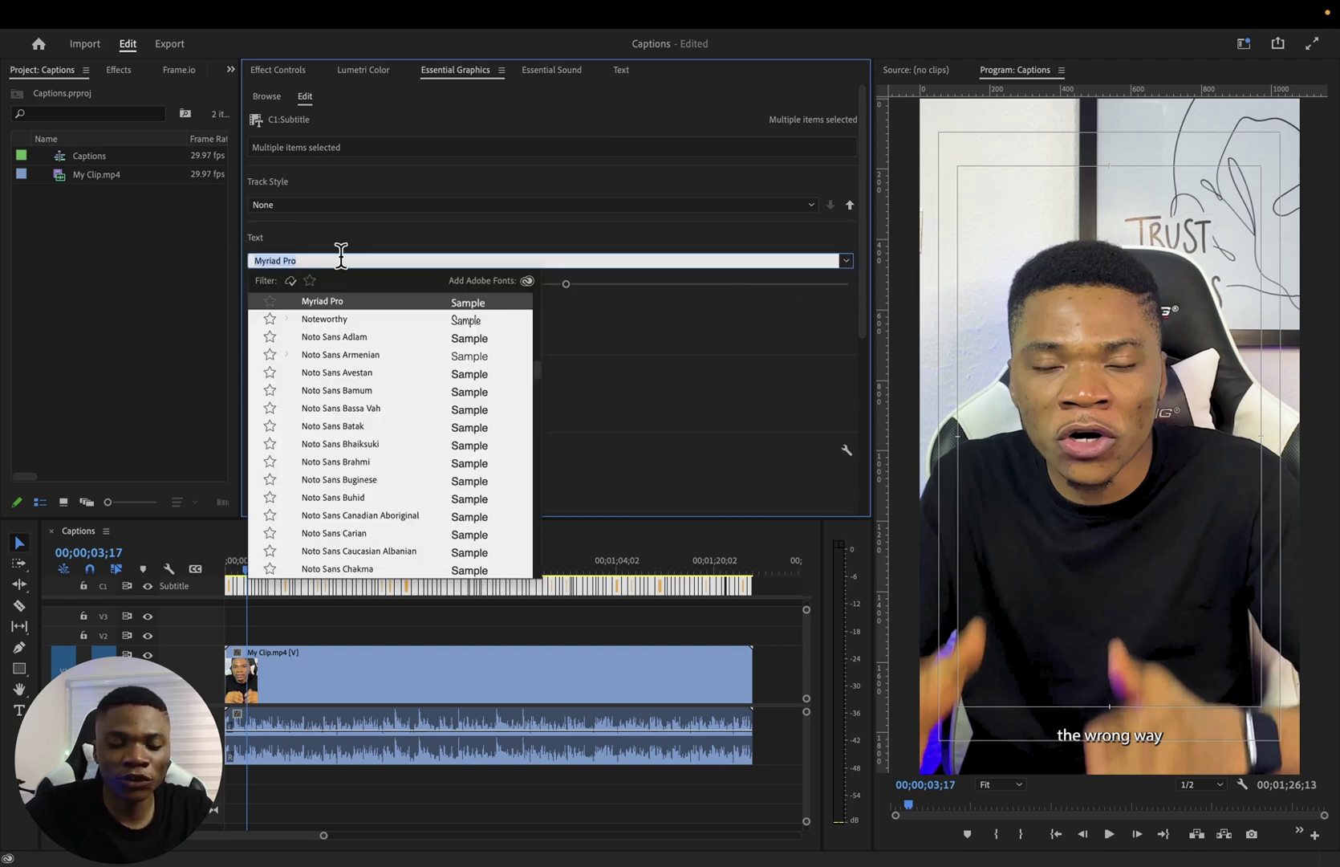
type("mont")
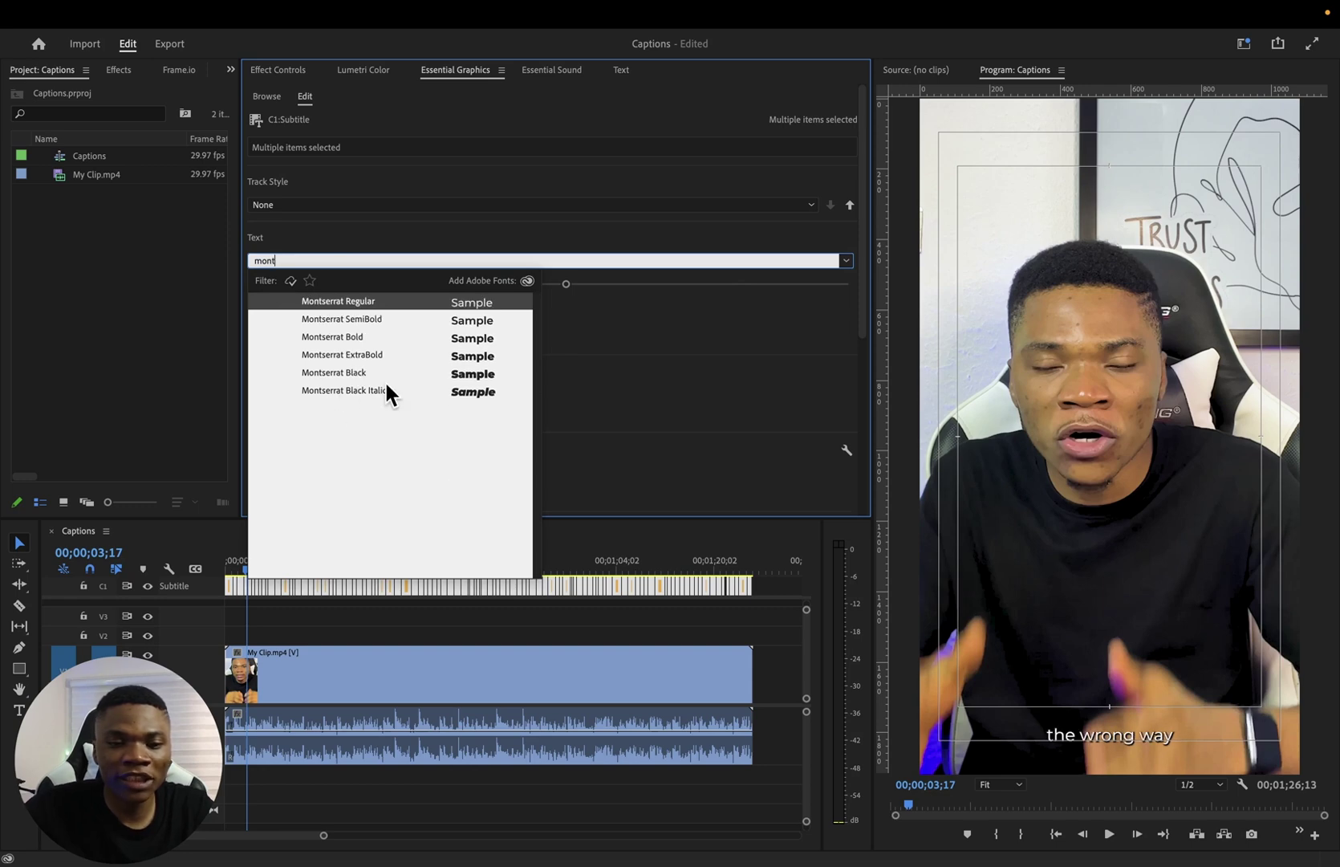
left_click(361, 387)
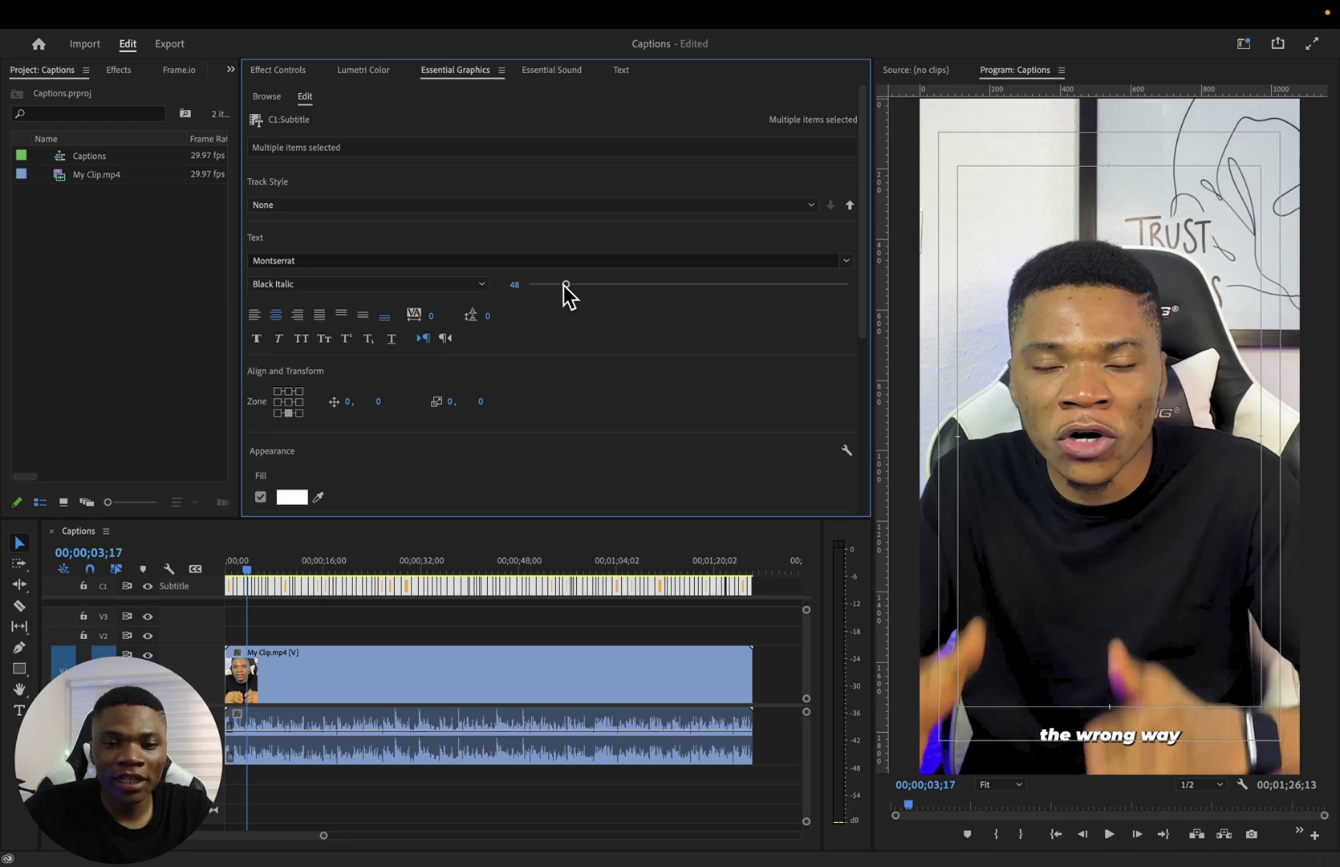
left_click_drag(567, 284, 596, 281)
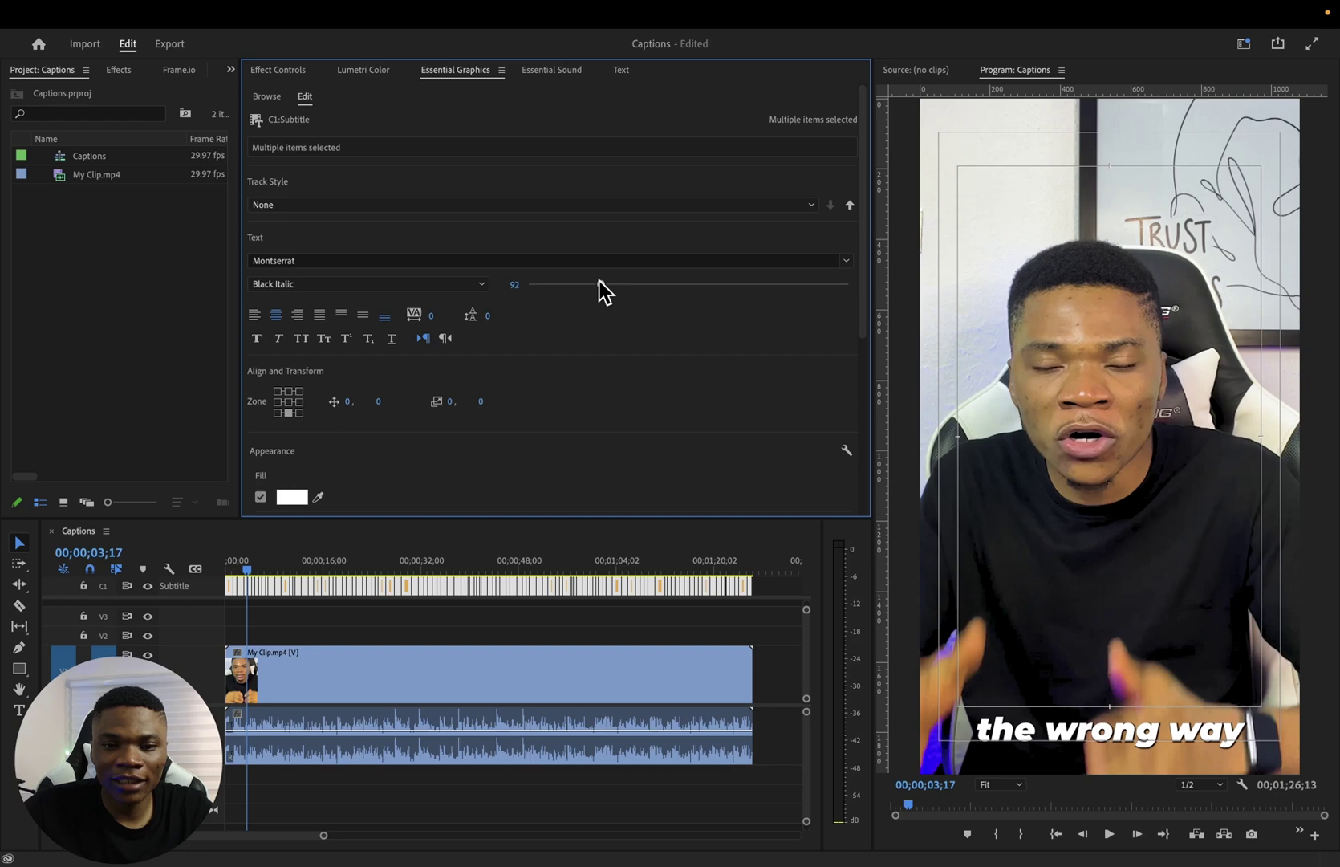
left_click_drag(598, 281, 586, 283)
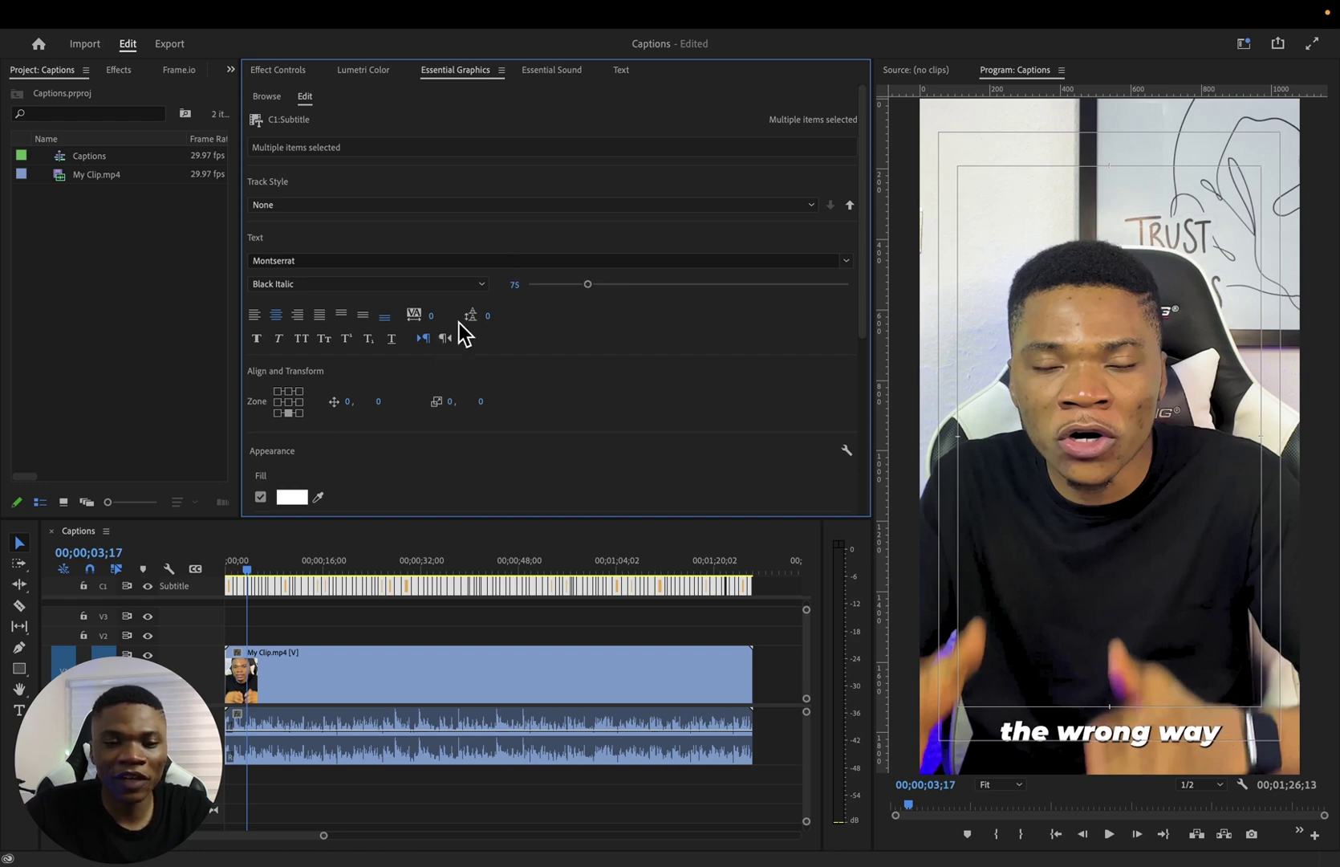
left_click(302, 338)
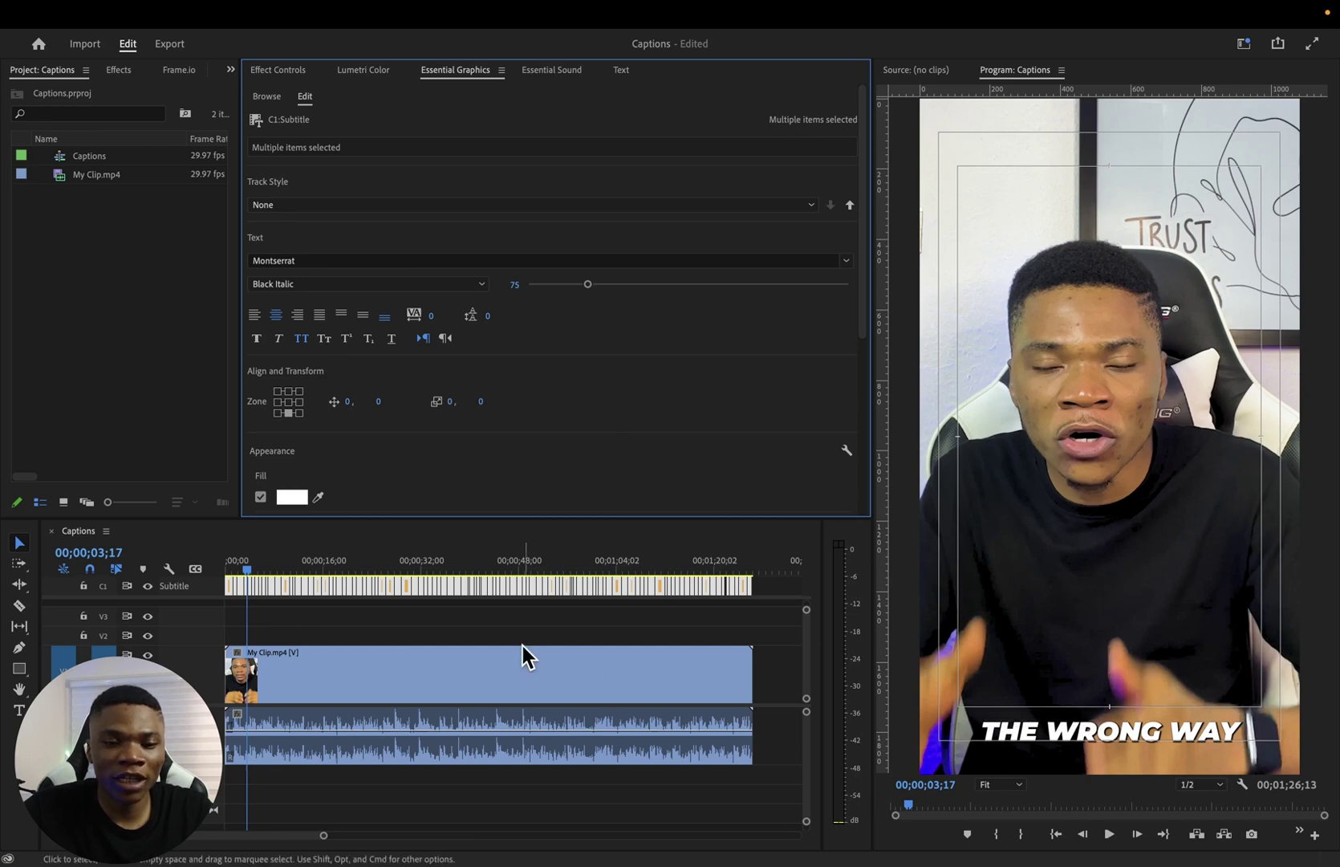
Centre the captions in the frame and set their Position Y to 400.
left_click(289, 403)
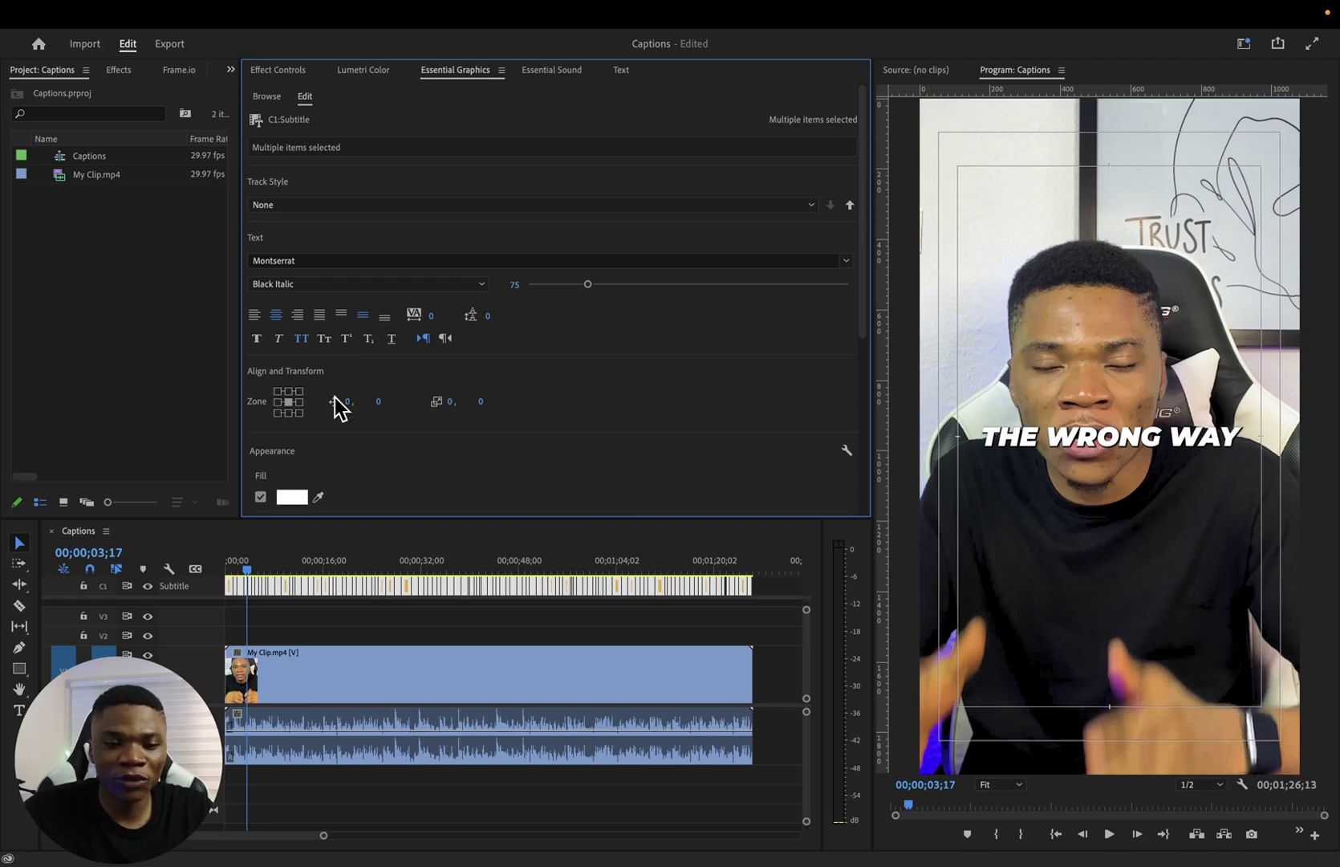
left_click(377, 401)
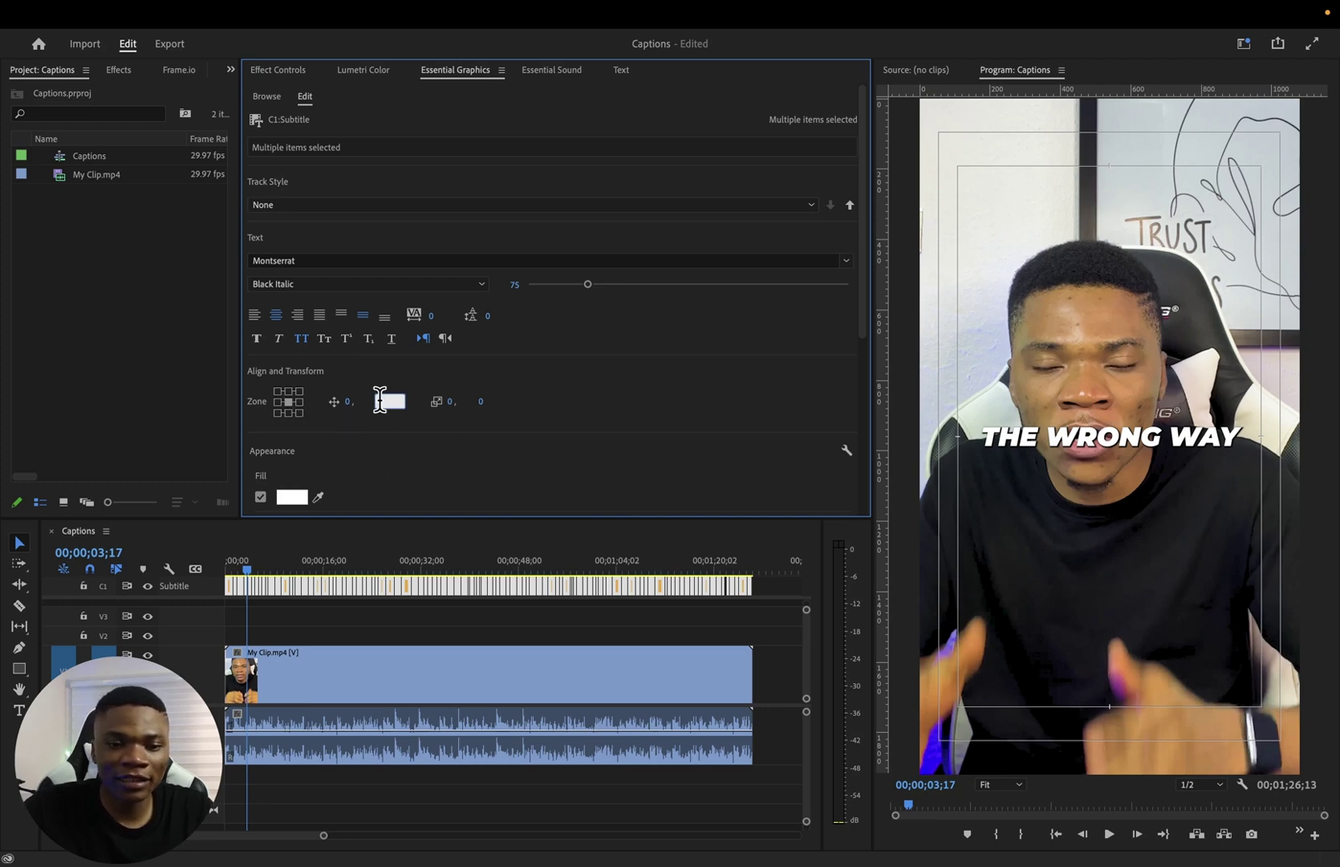
type("20")
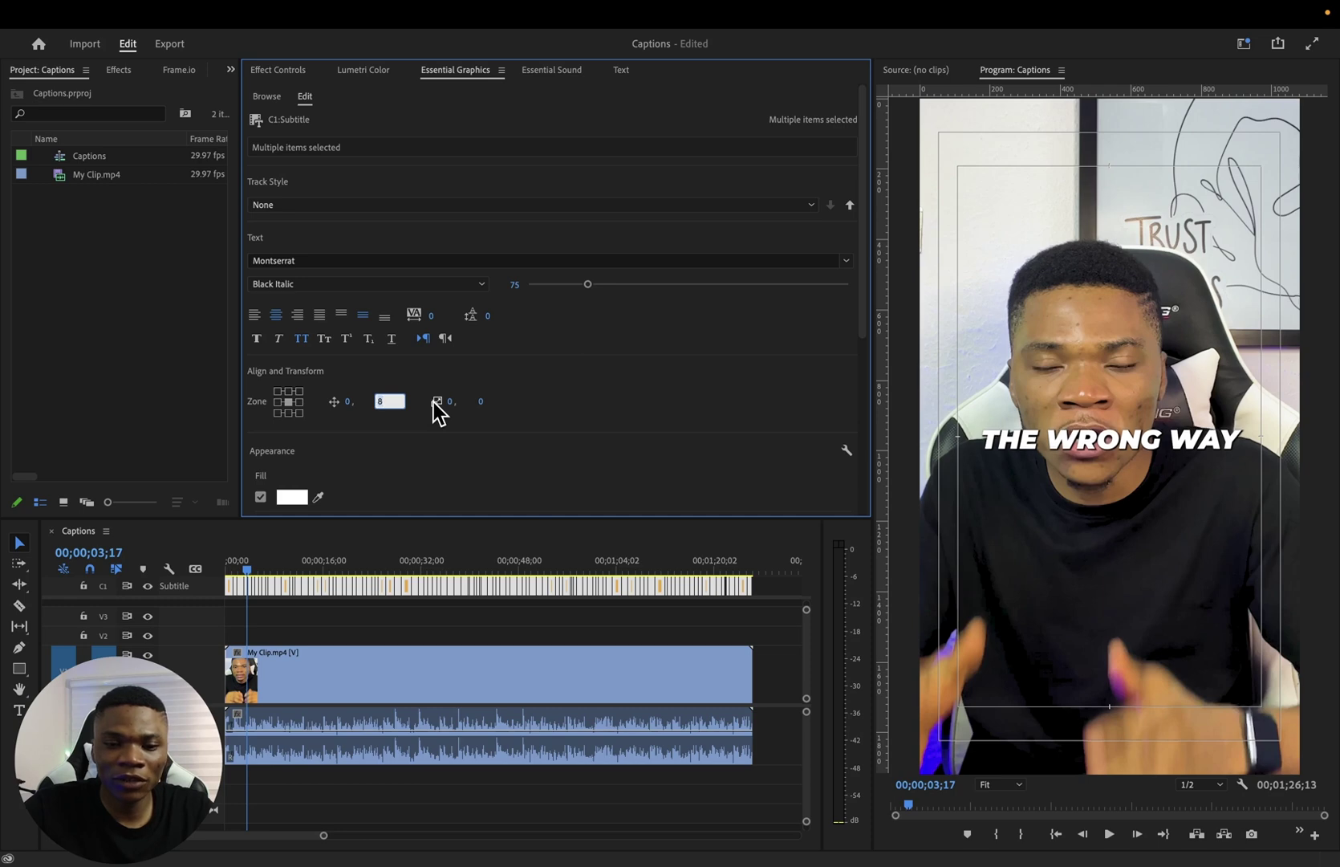
type("00")
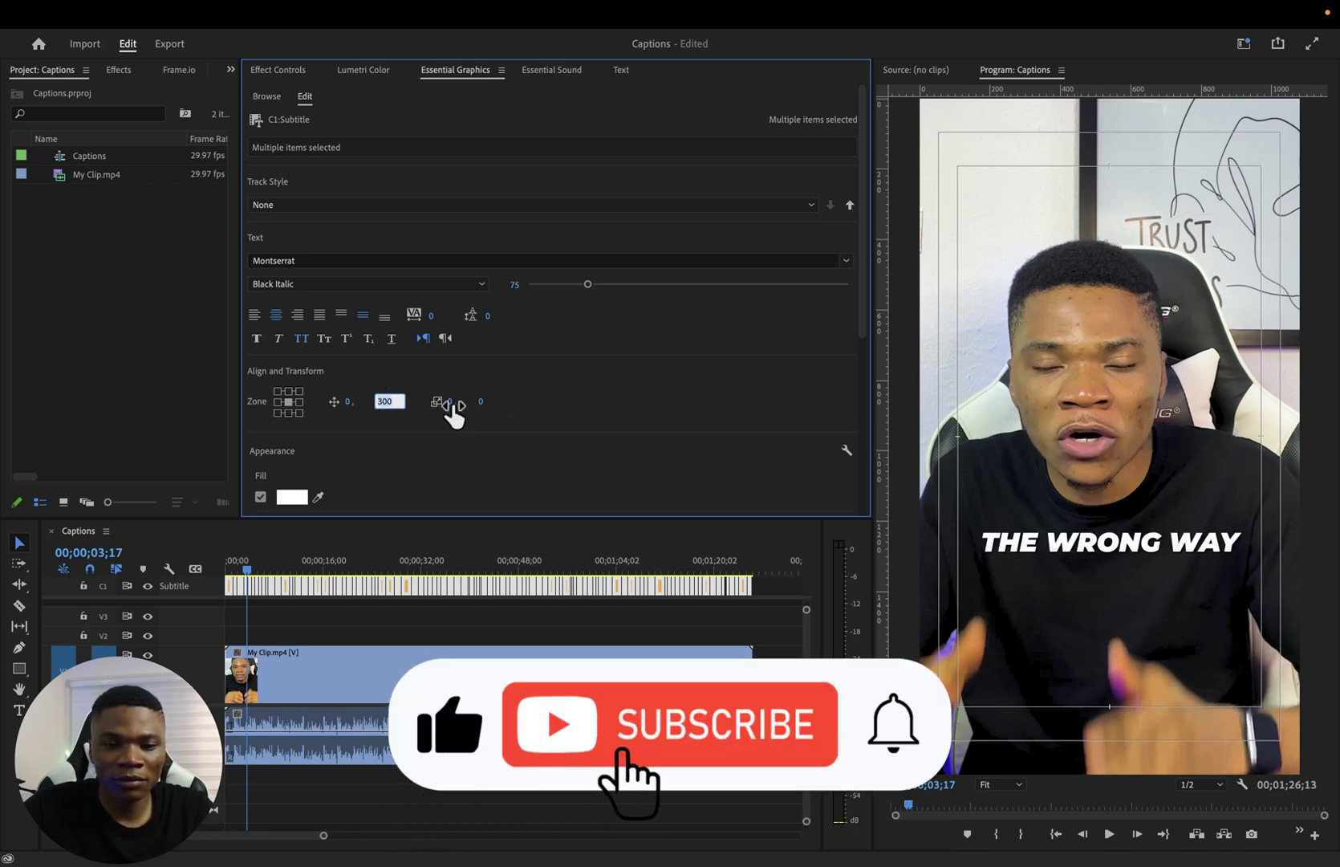
type("400")
key("Return")
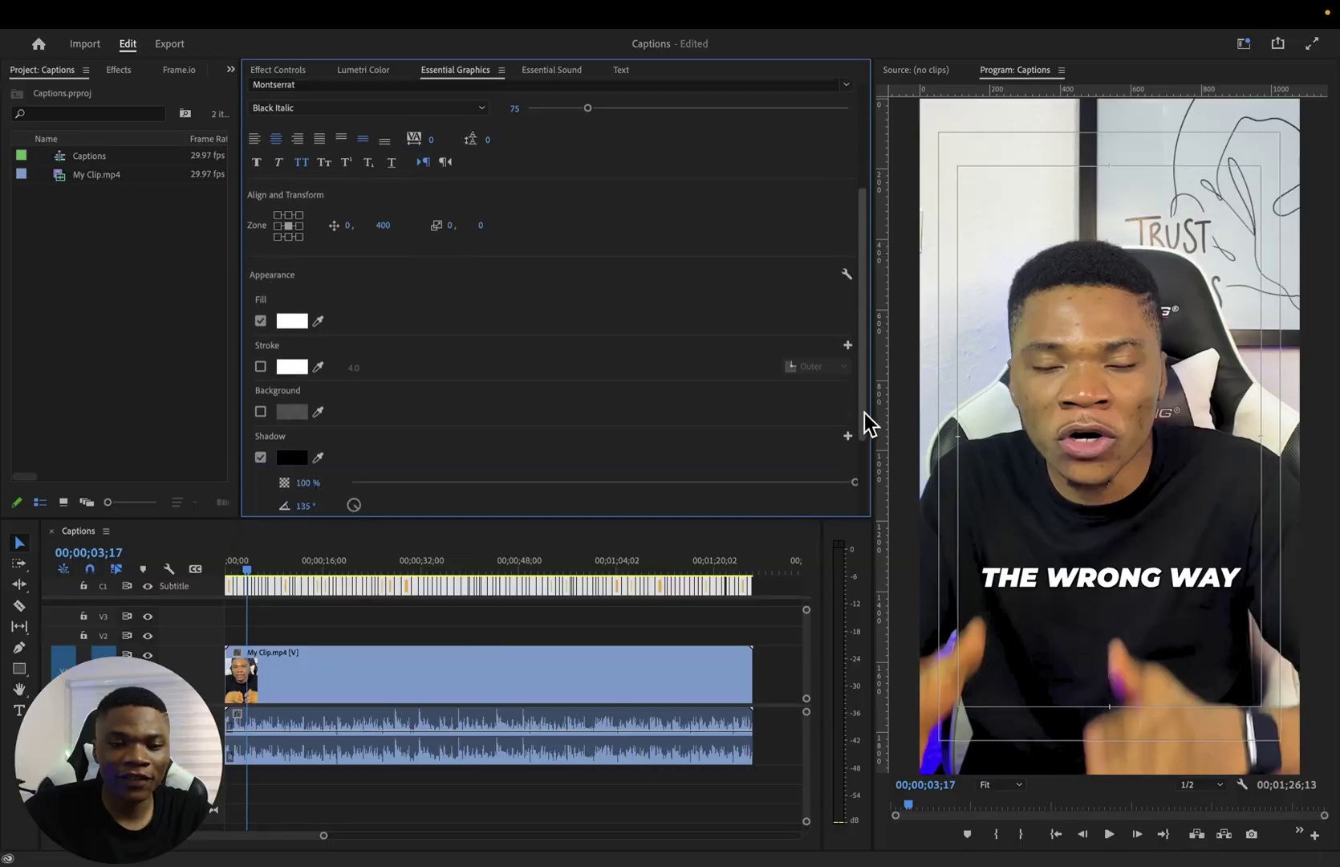
Turn on the caption background and colour it a bright saturated green.
scroll(864, 412, "down", 1)
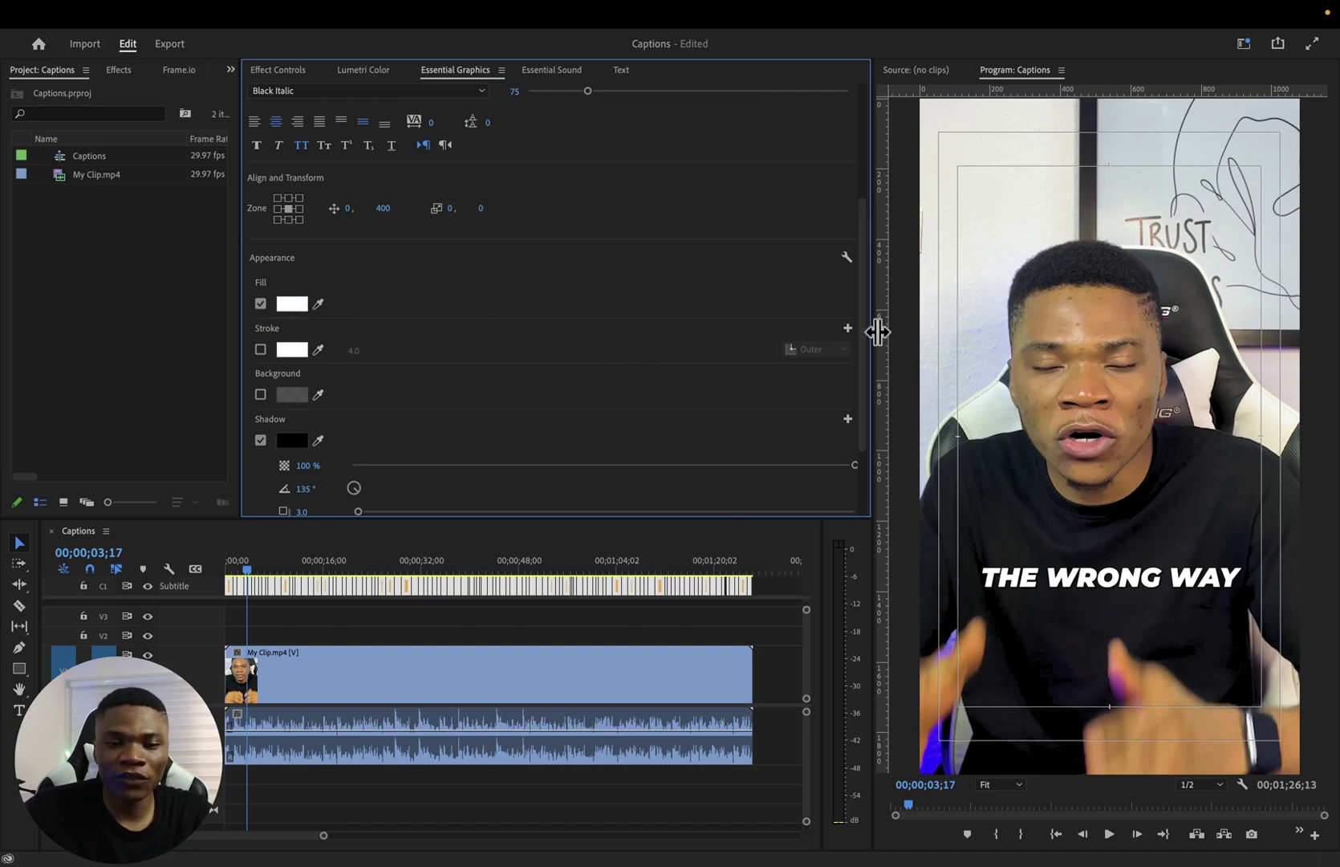
scroll(867, 336, "down", 2)
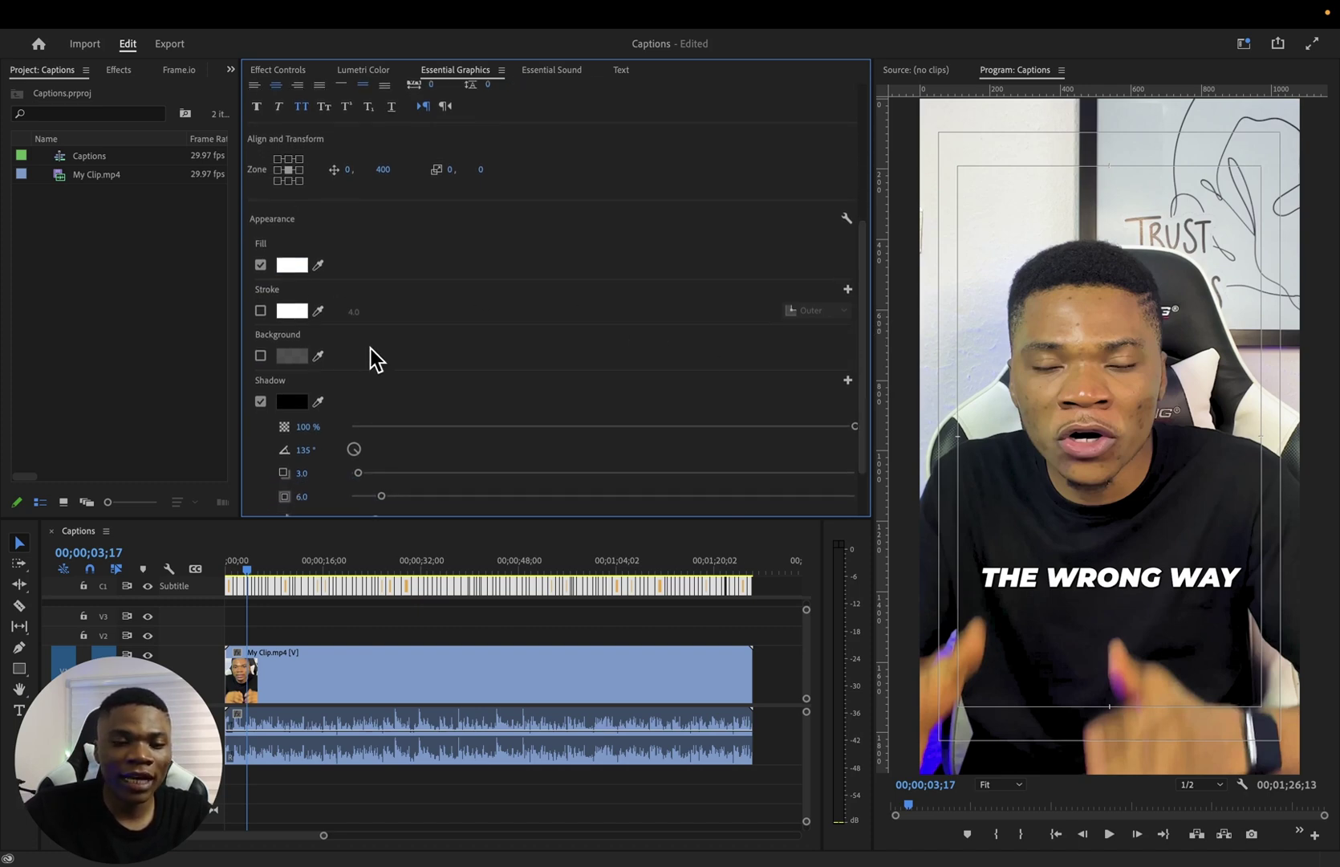
left_click(260, 355)
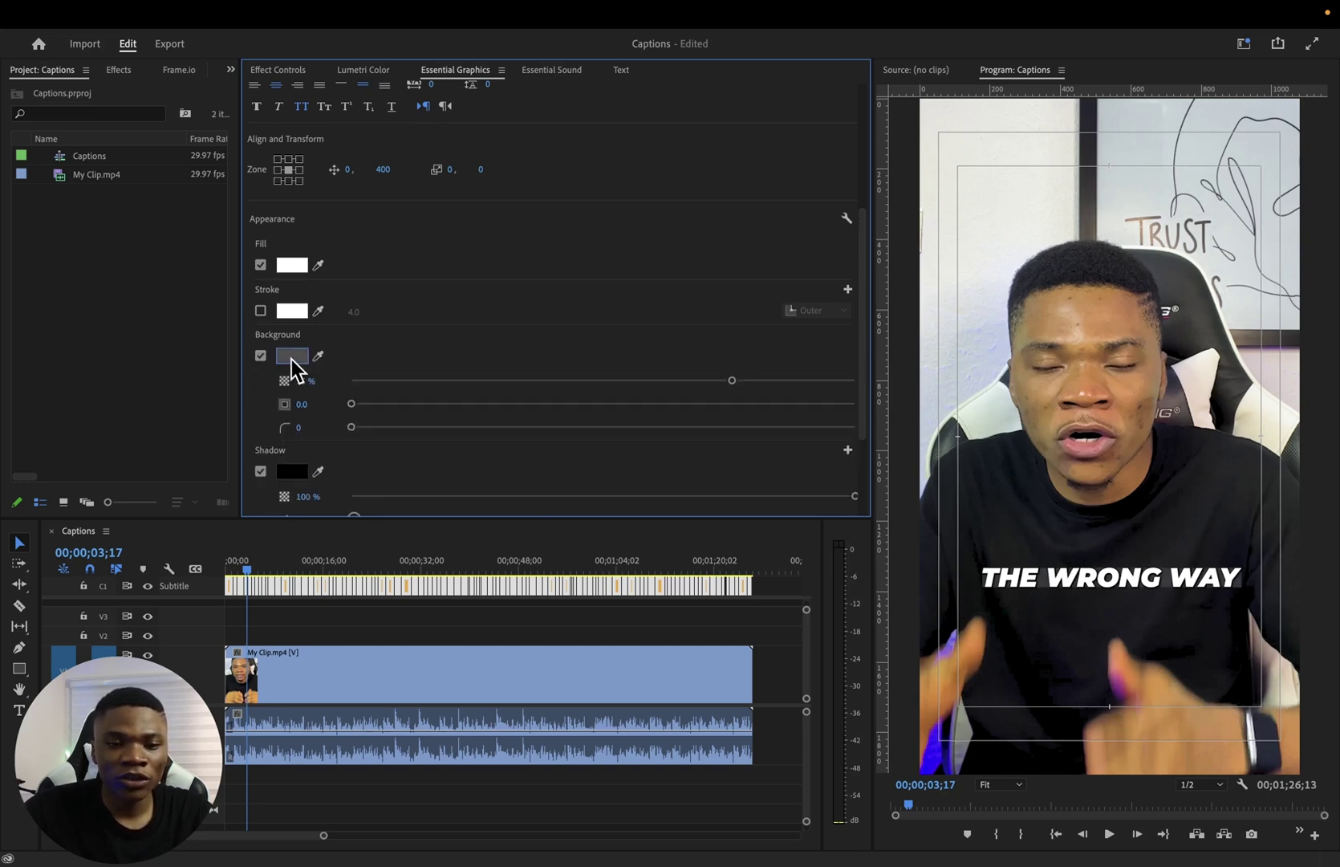
left_click(294, 358)
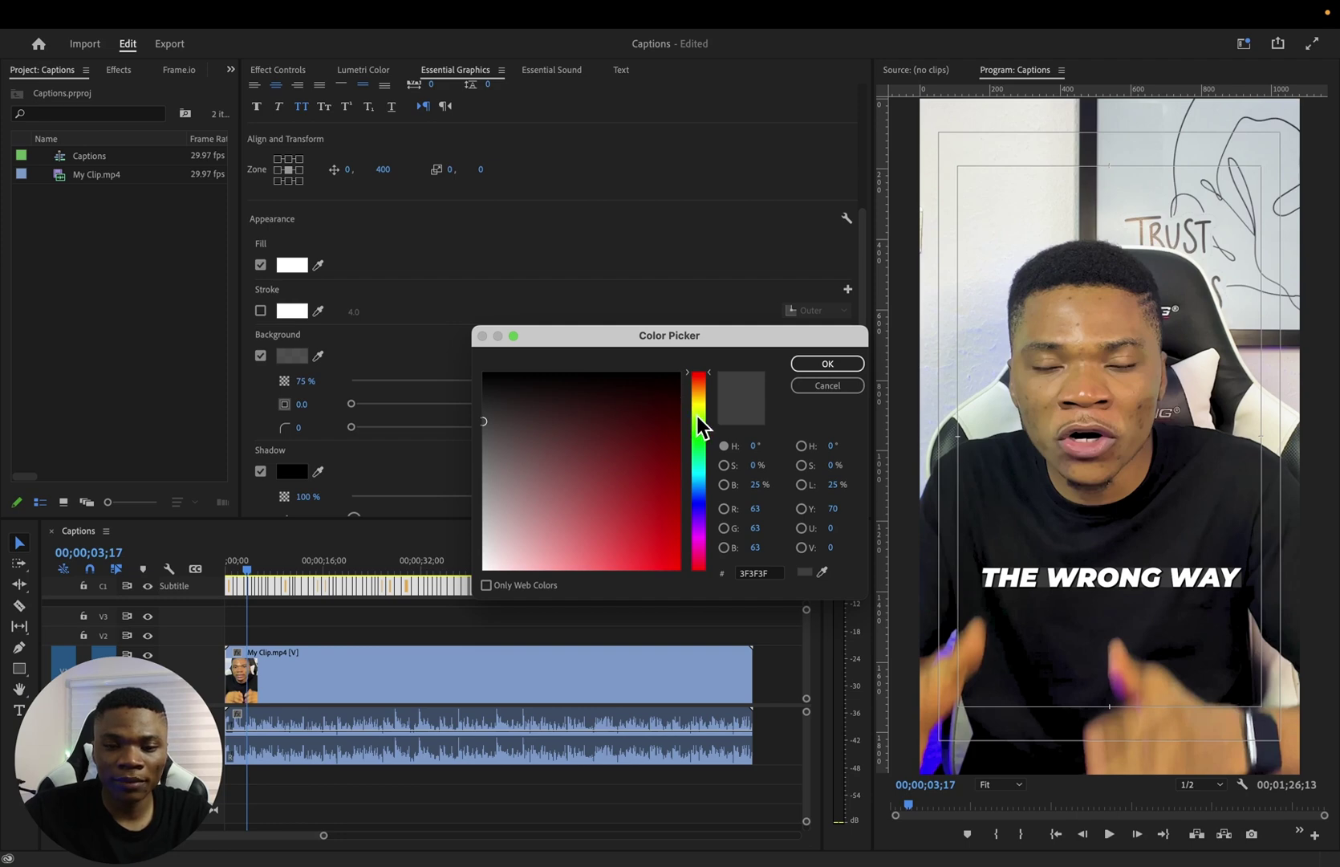
left_click_drag(696, 416, 699, 401)
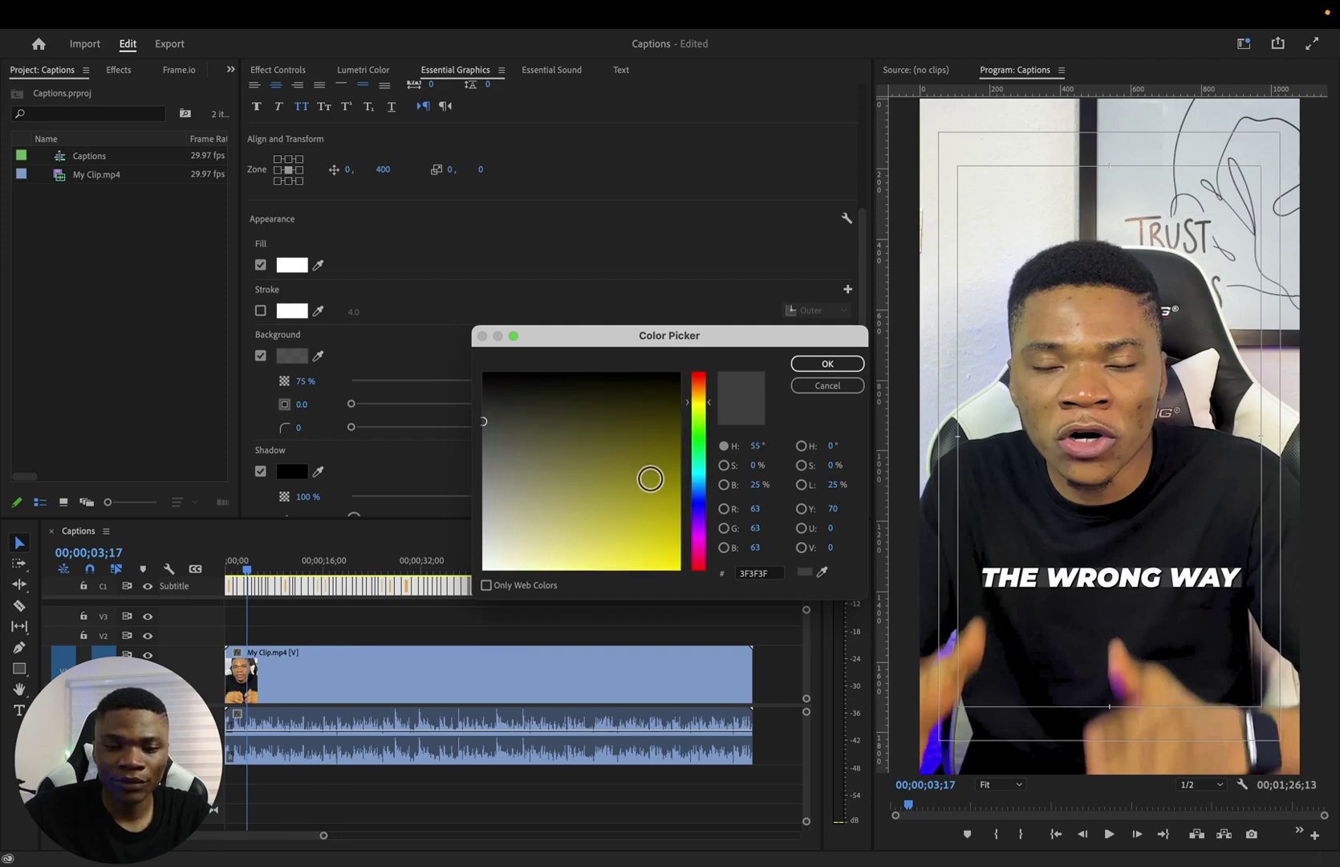
mouse_move(649, 479)
left_mouse_down()
mouse_move(664, 559)
mouse_move(679, 566)
left_mouse_up()
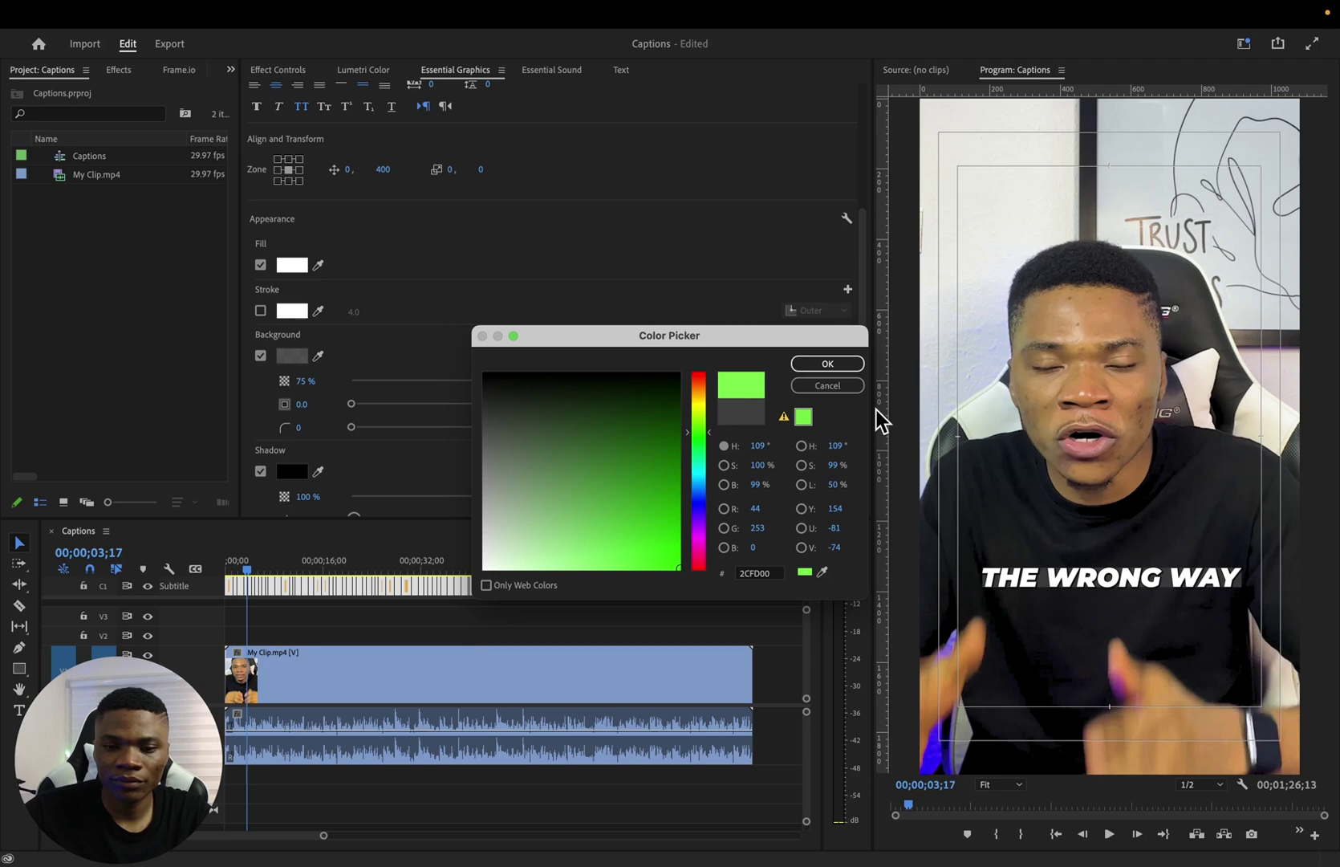
left_click(830, 362)
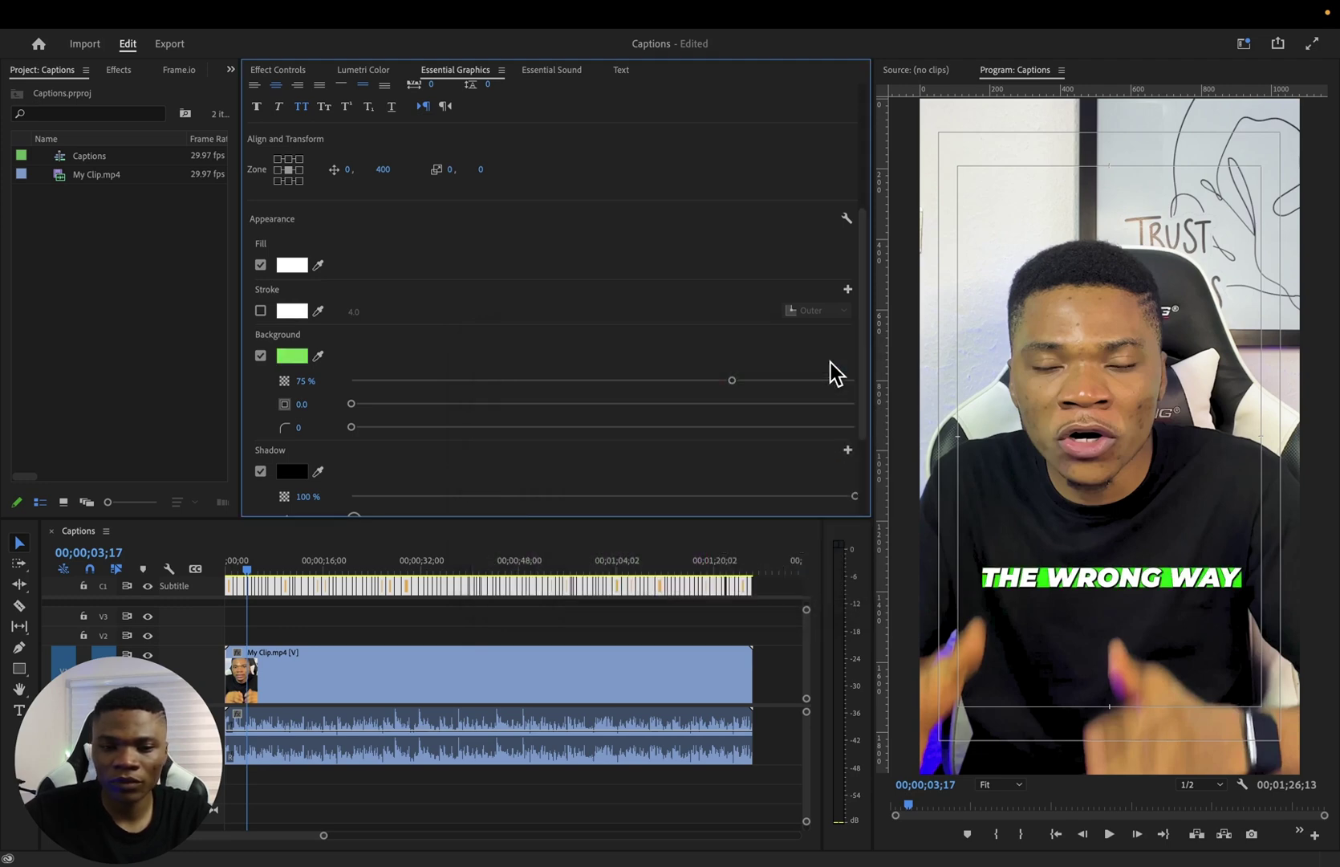
Soften the background's green slightly to the final shade.
left_click(293, 355)
mouse_move(652, 458)
left_mouse_down()
mouse_move(644, 448)
mouse_move(549, 485)
mouse_move(546, 502)
left_mouse_up()
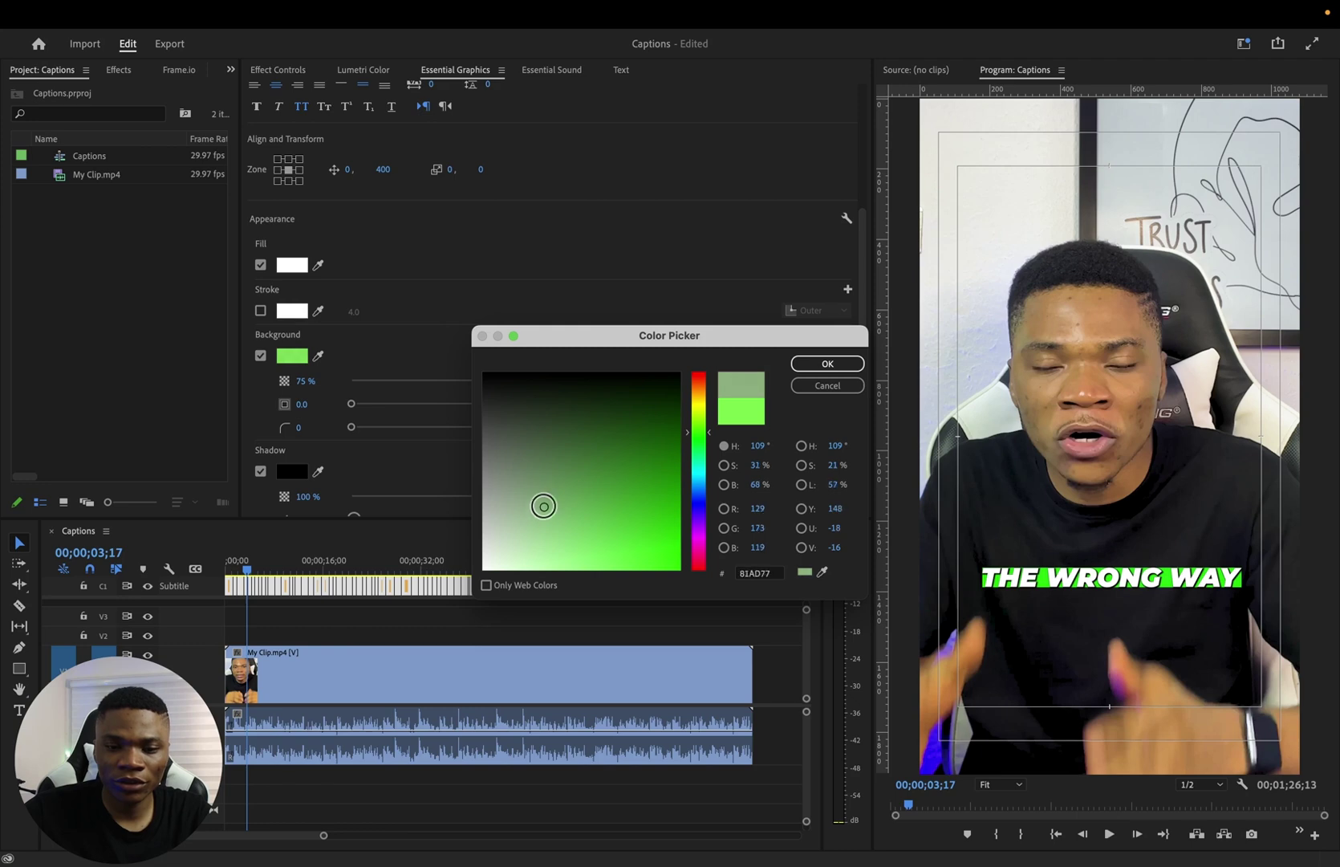
left_click(837, 362)
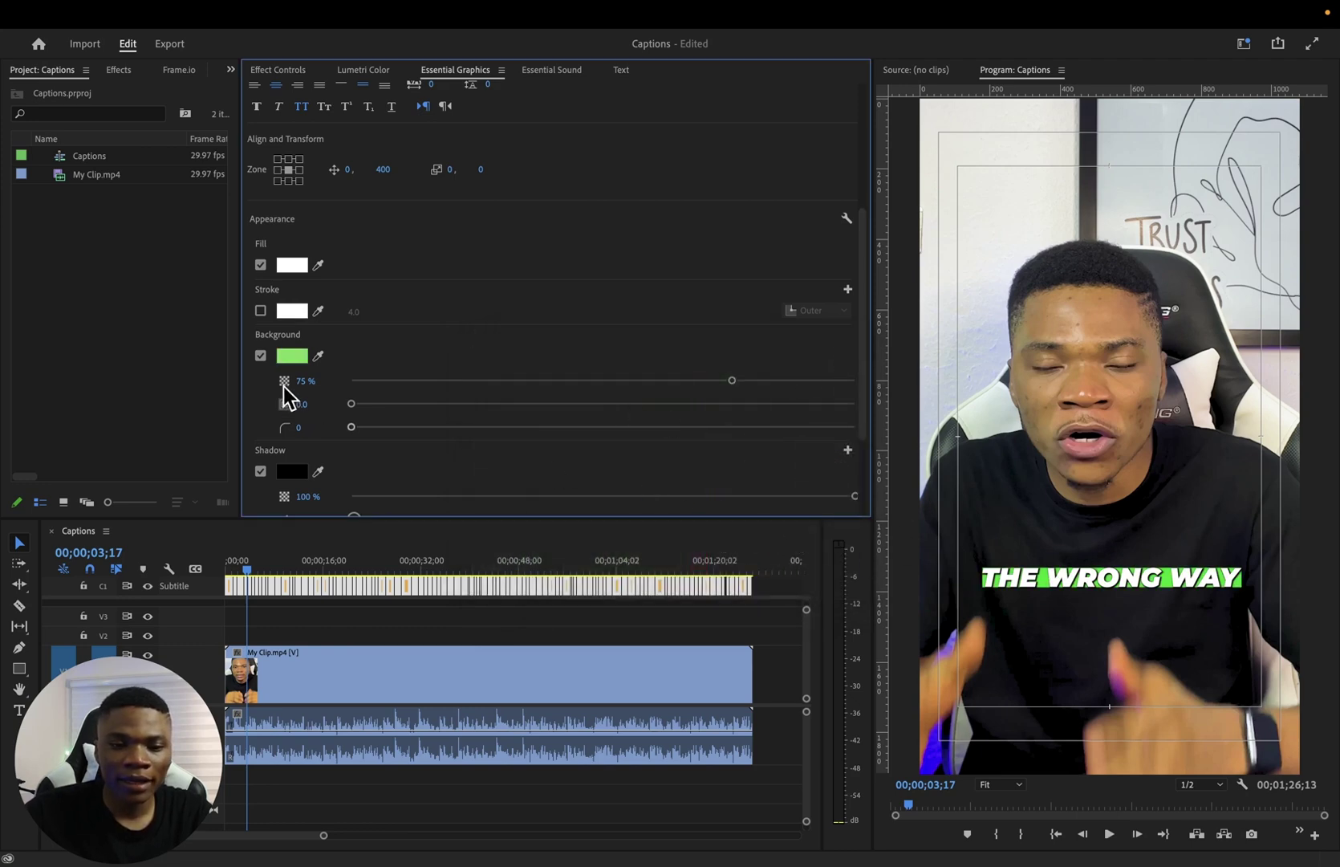
Set the green background to 79% opacity, size 50.0 and corner radius 40.
mouse_move(732, 380)
left_mouse_down()
mouse_move(693, 381)
mouse_move(746, 380)
mouse_move(734, 381)
left_mouse_up()
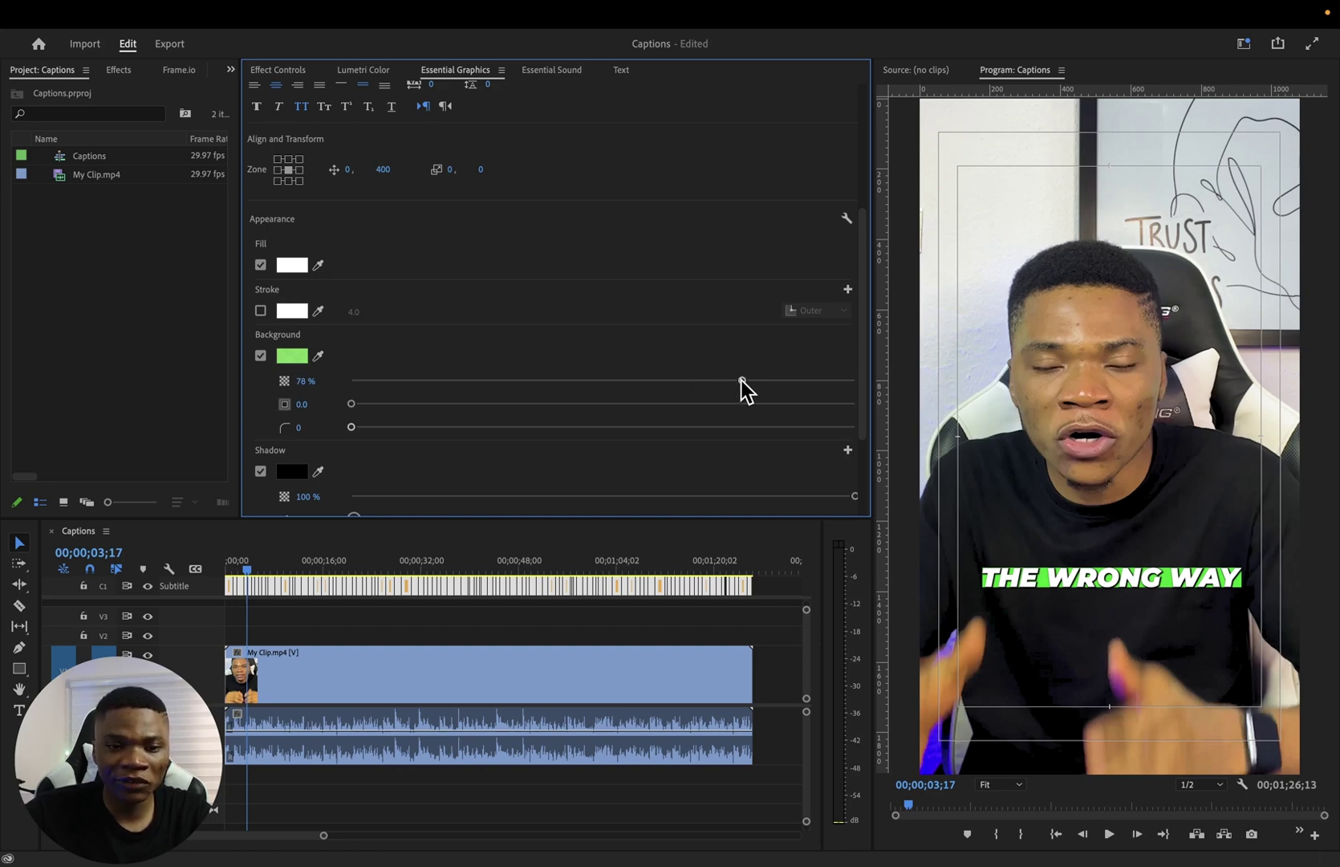
left_click_drag(363, 405, 602, 404)
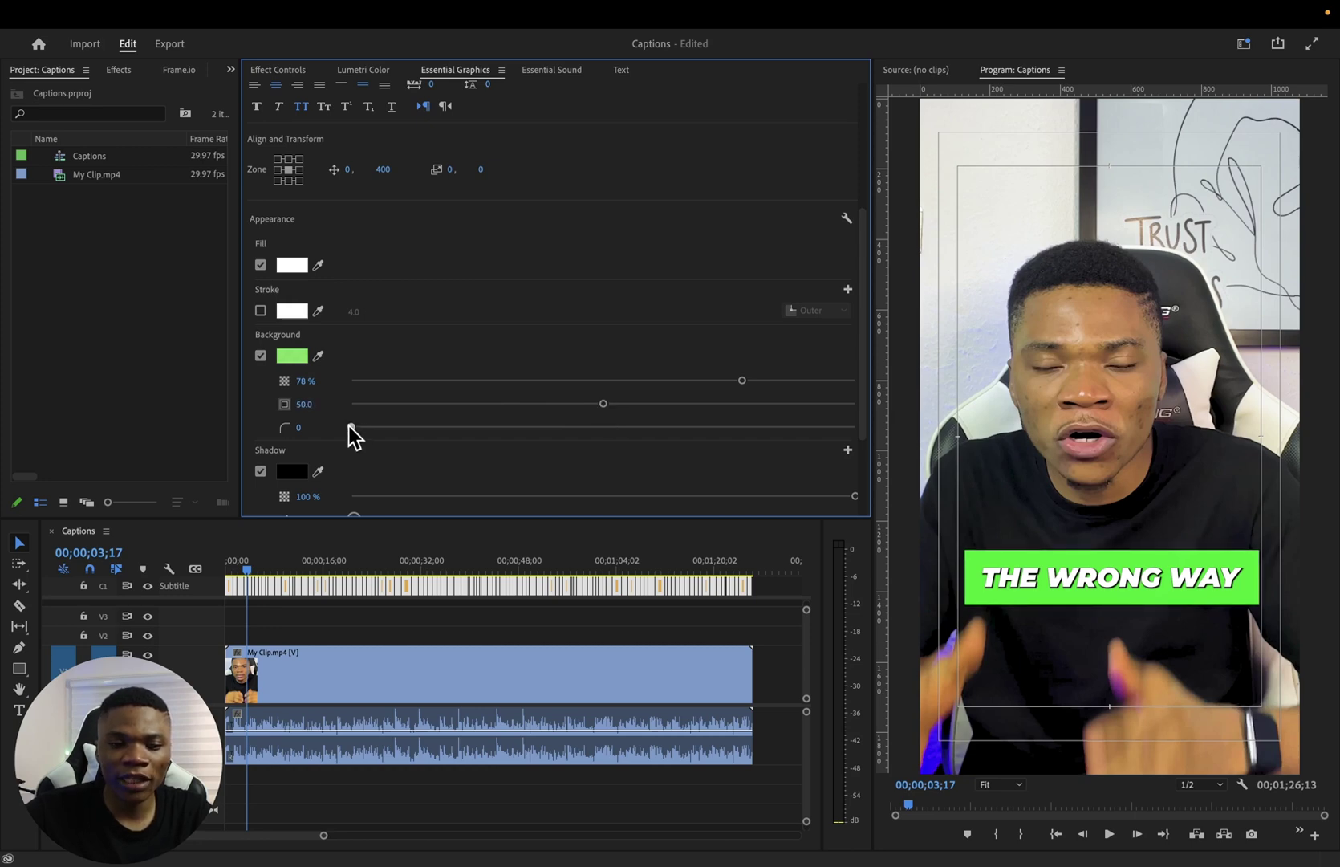
left_click_drag(349, 427, 528, 432)
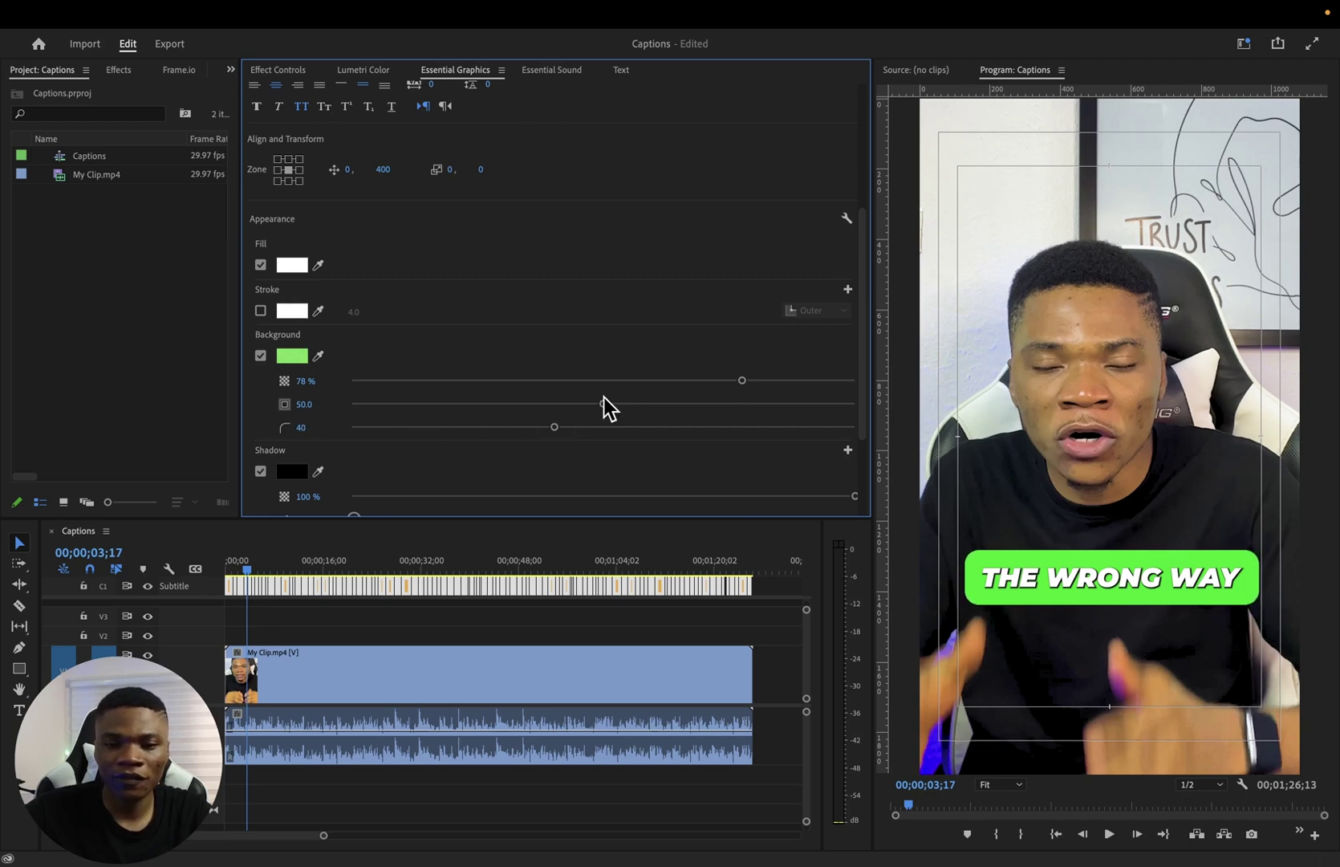
scroll(861, 287, "down", 2)
left_click(746, 314)
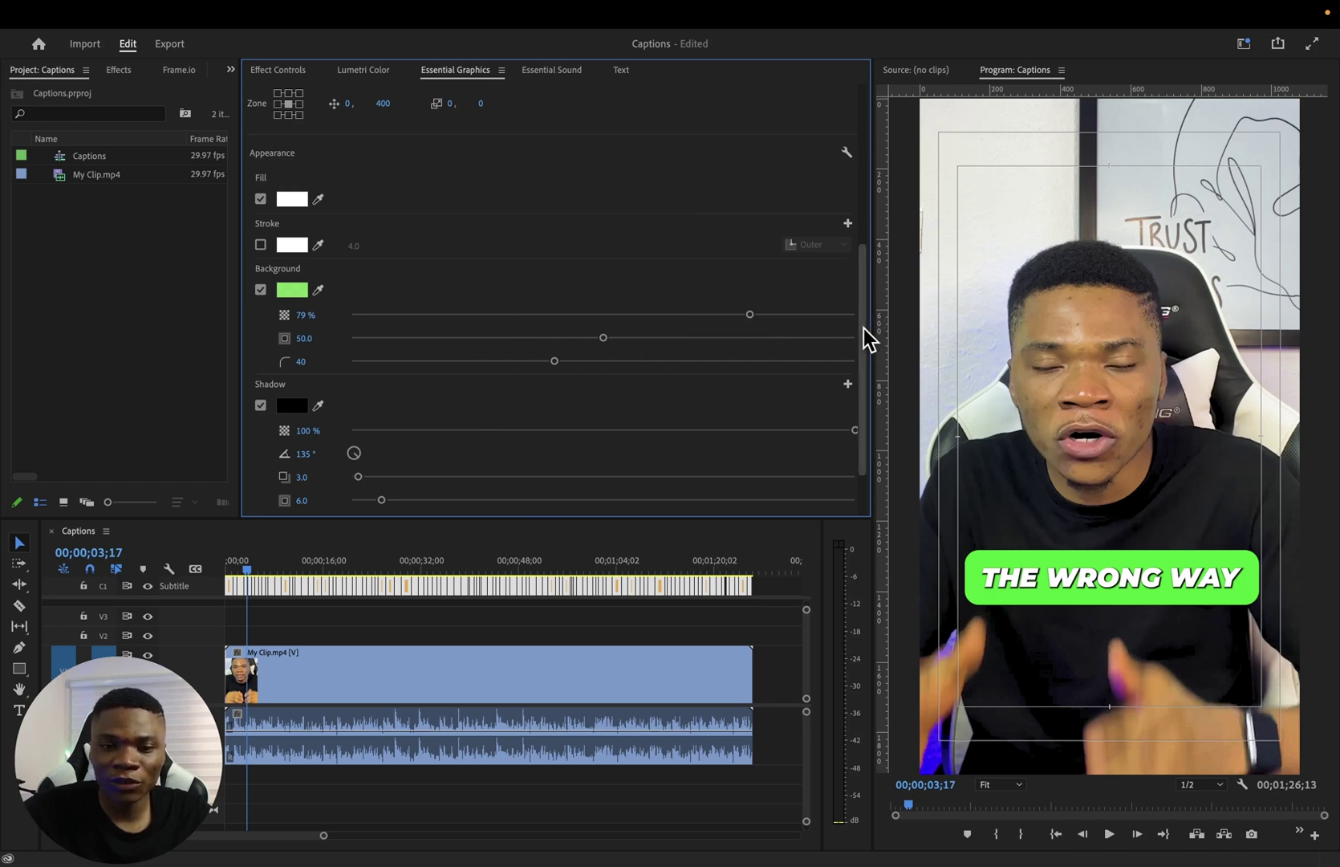
left_click_drag(863, 327, 859, 398)
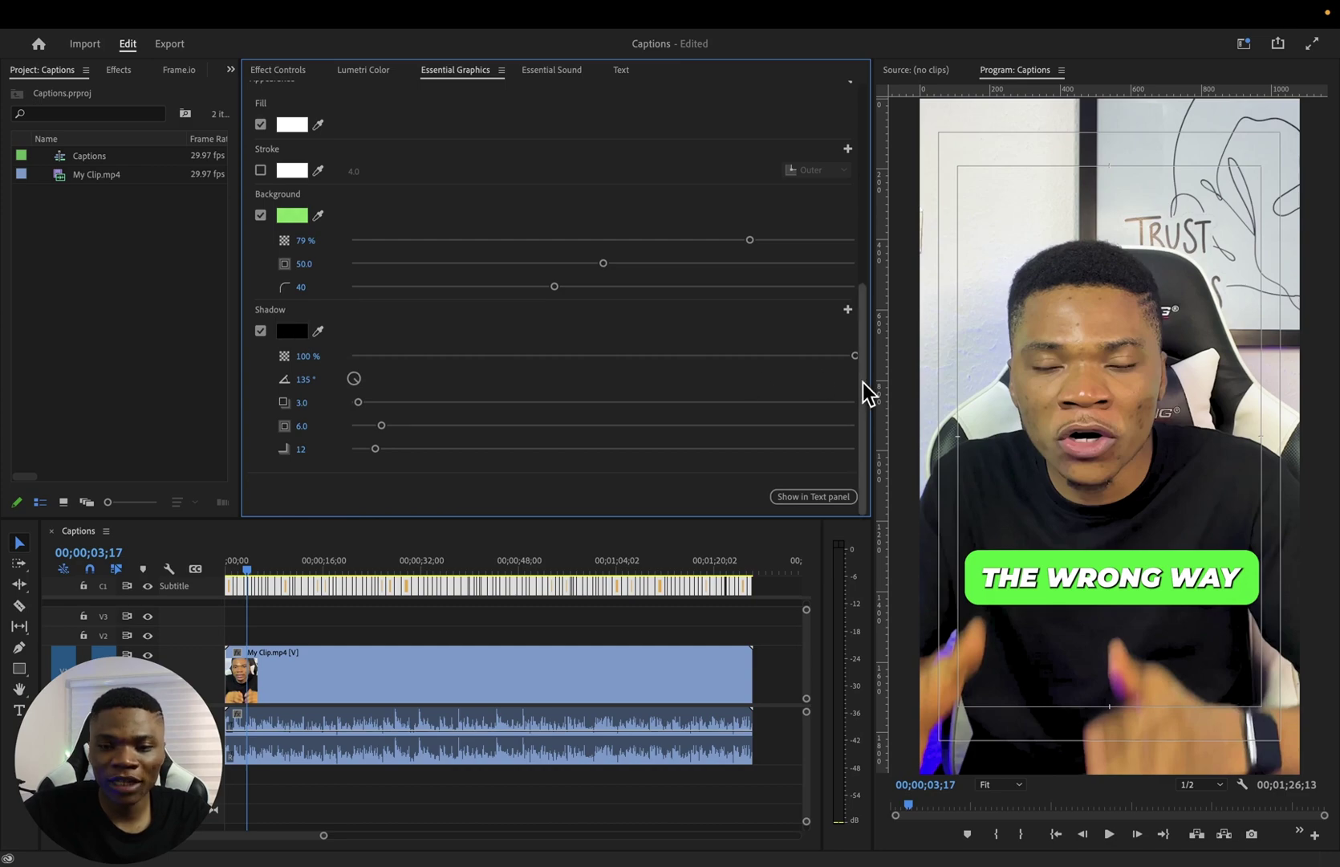
left_click_drag(862, 396, 859, 293)
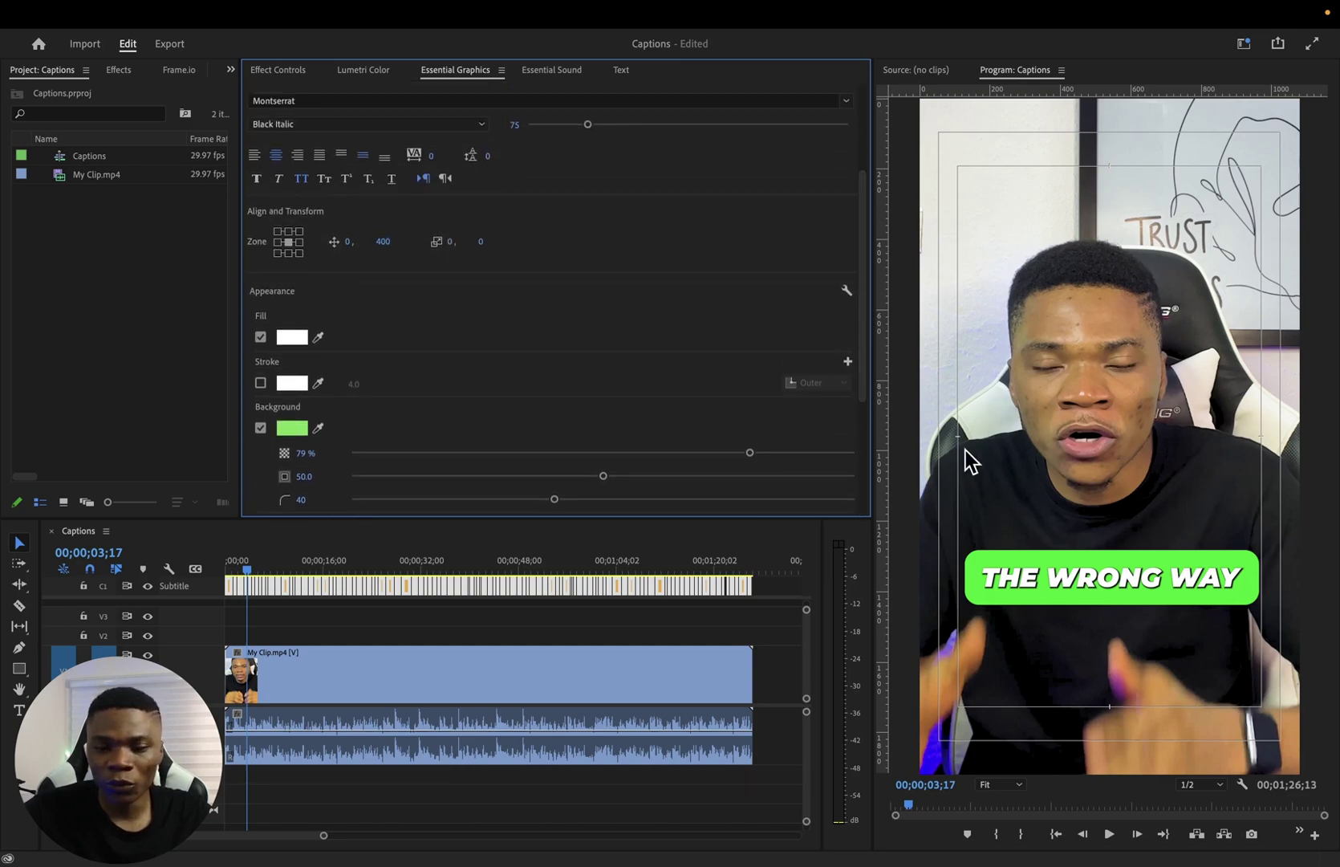
Scrub to 00;00;11;24 and confirm 'IT IS TO' shows the rounded green box.
left_click_drag(280, 556, 193, 576)
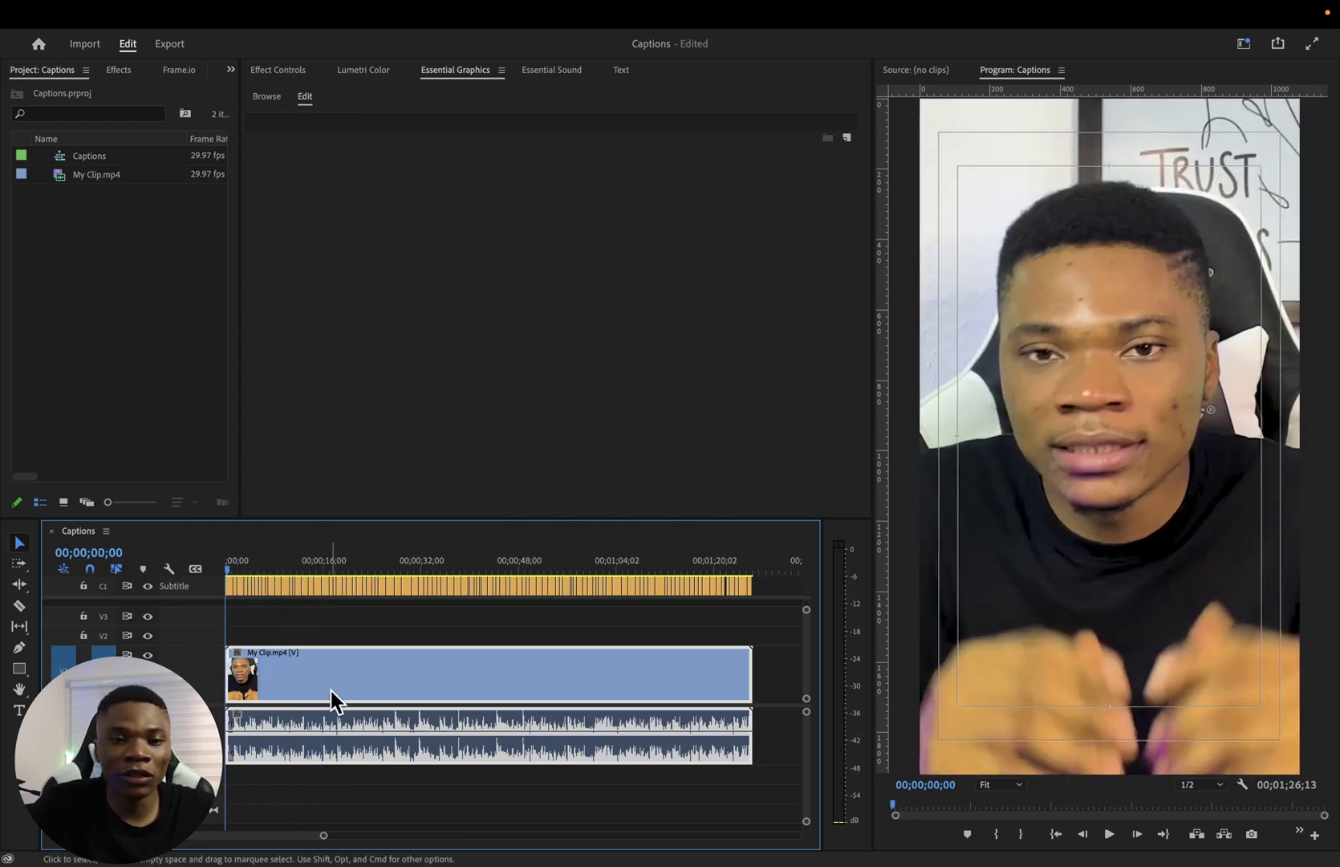
mouse_move(405, 1)
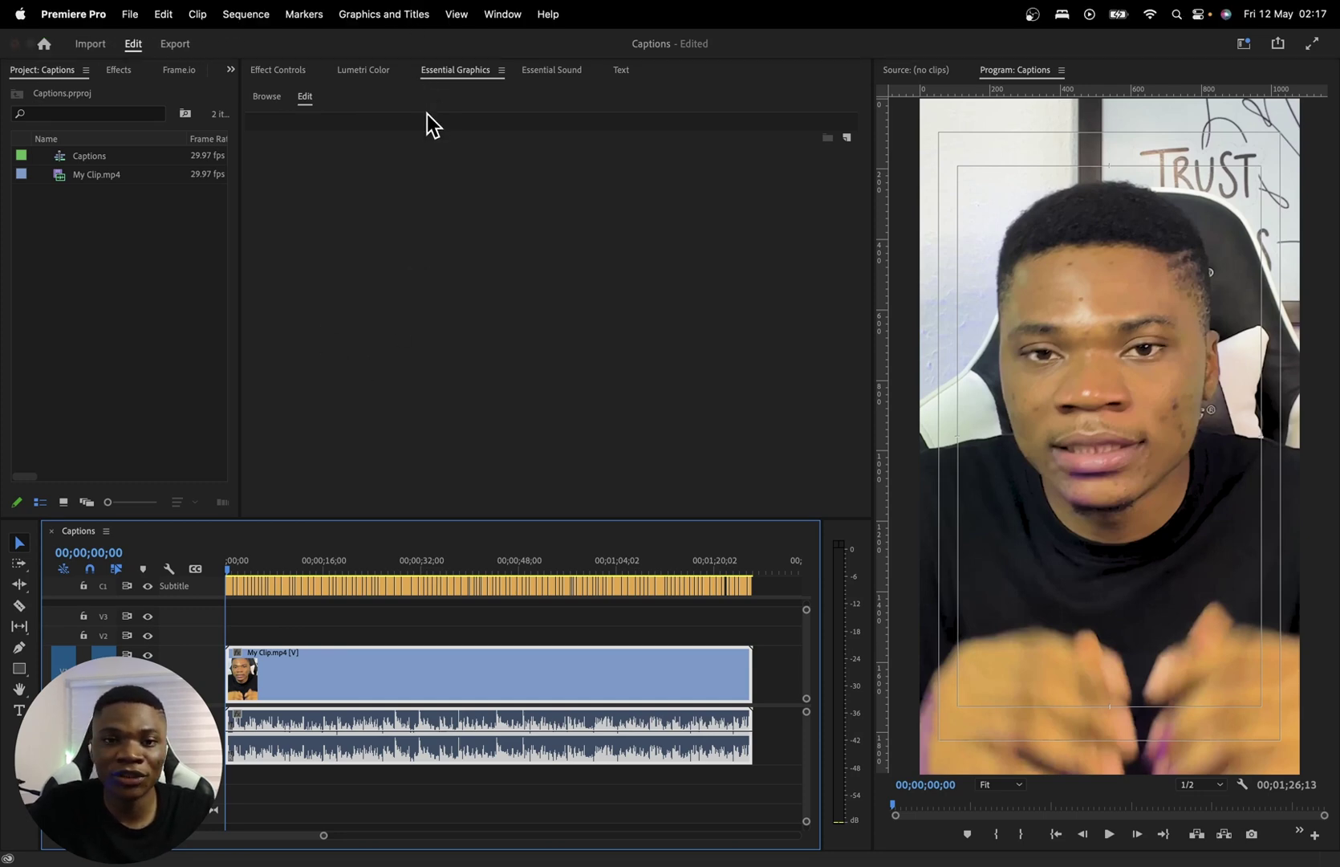
left_click(298, 559)
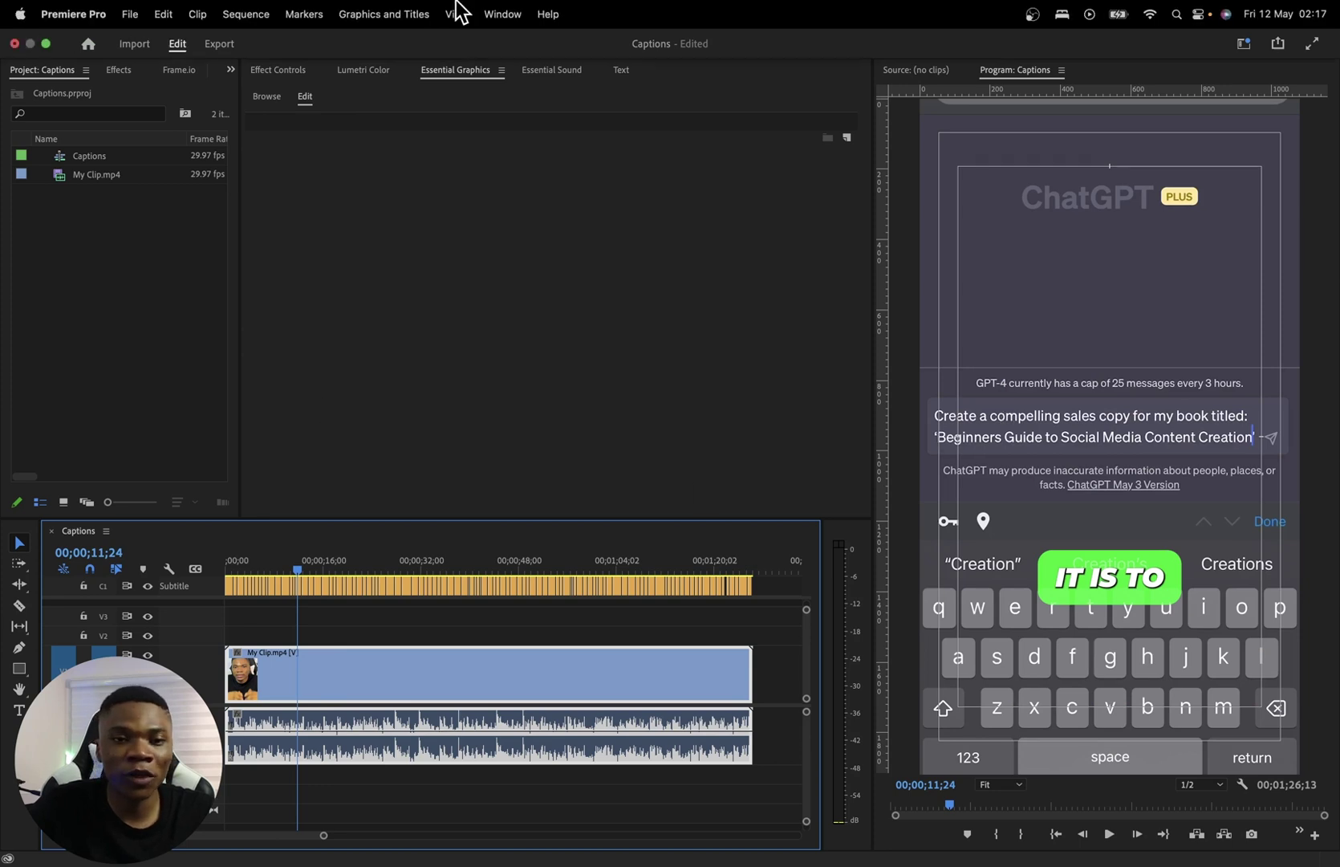
Select every caption on the subtitle track and upgrade them to graphic clips on V3.
left_click_drag(770, 588, 230, 618)
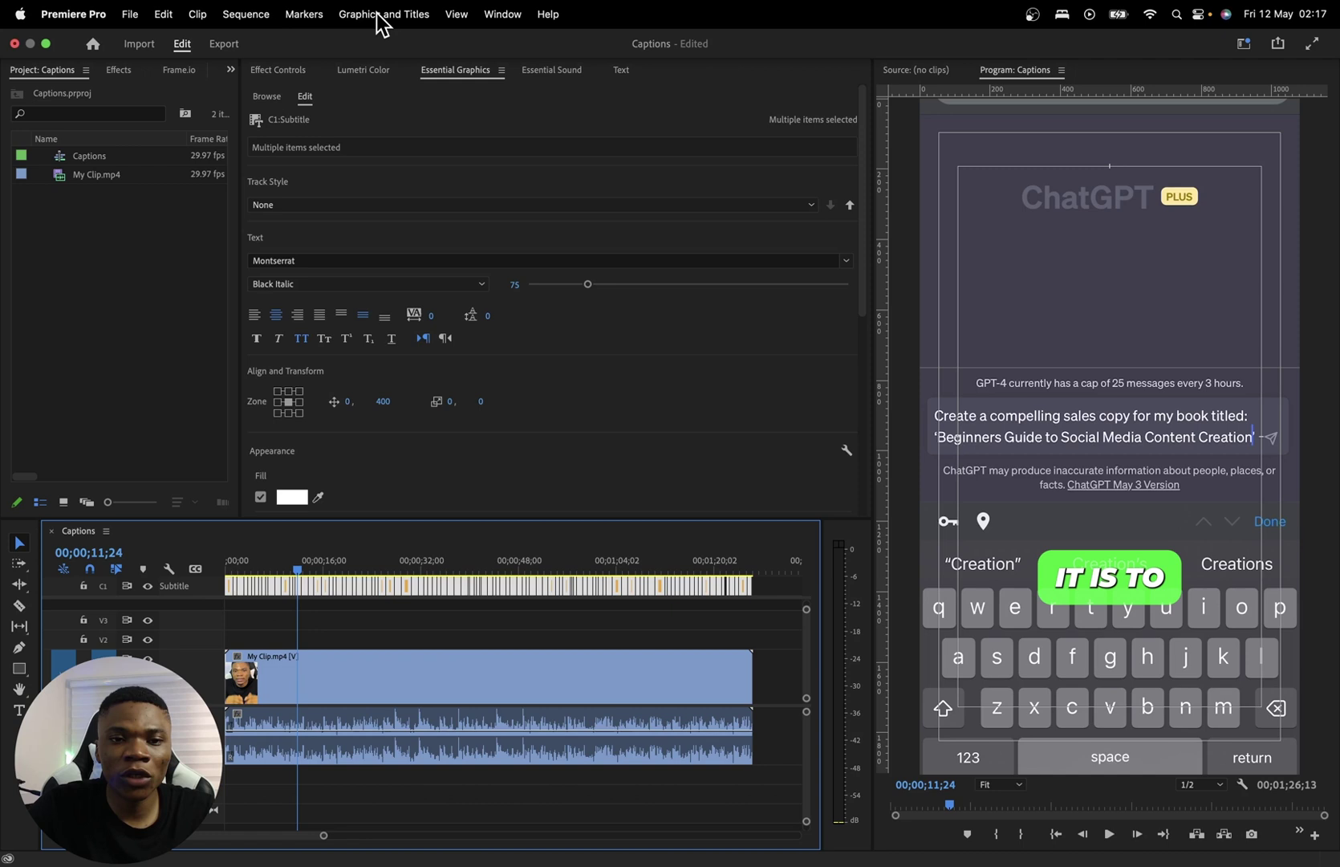
left_click(379, 14)
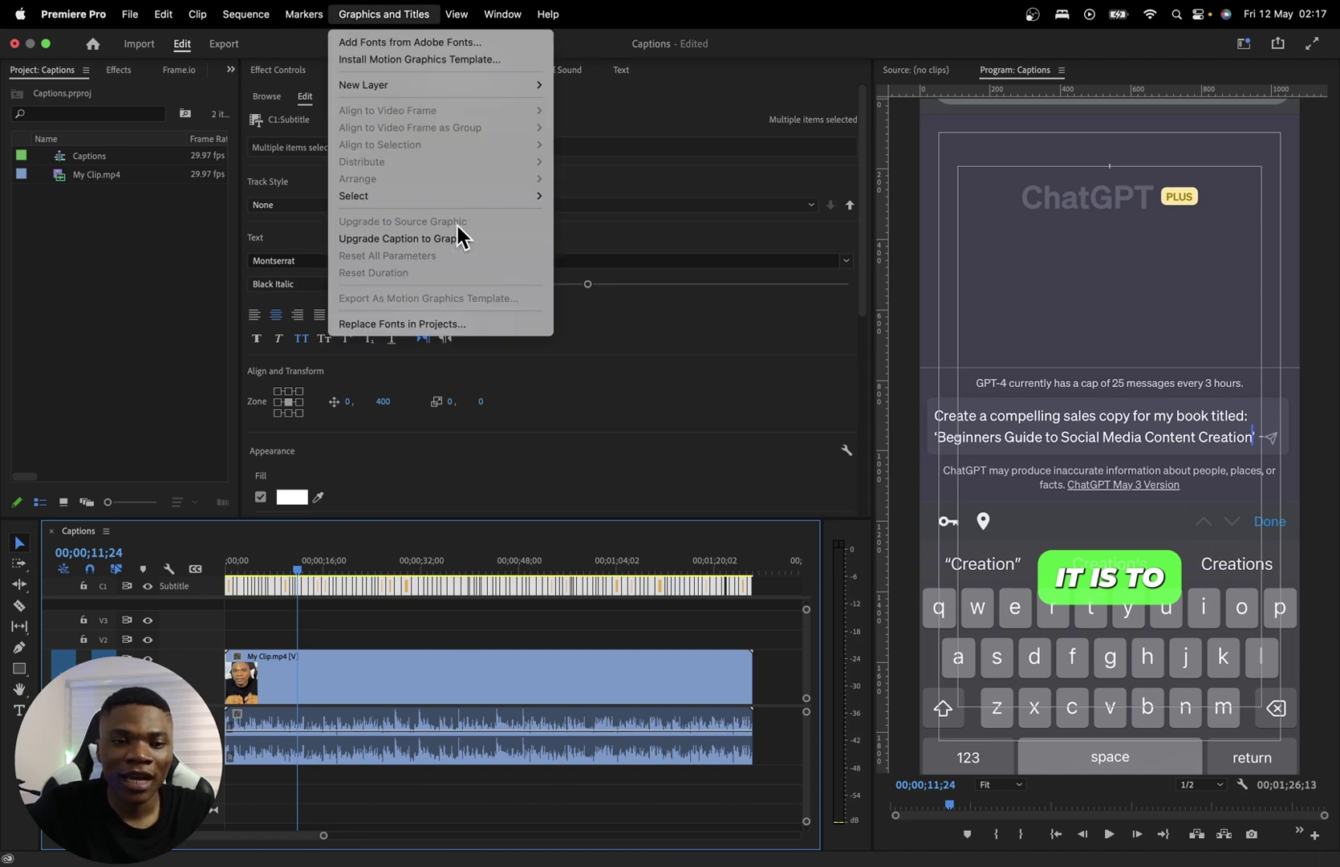
left_click(418, 241)
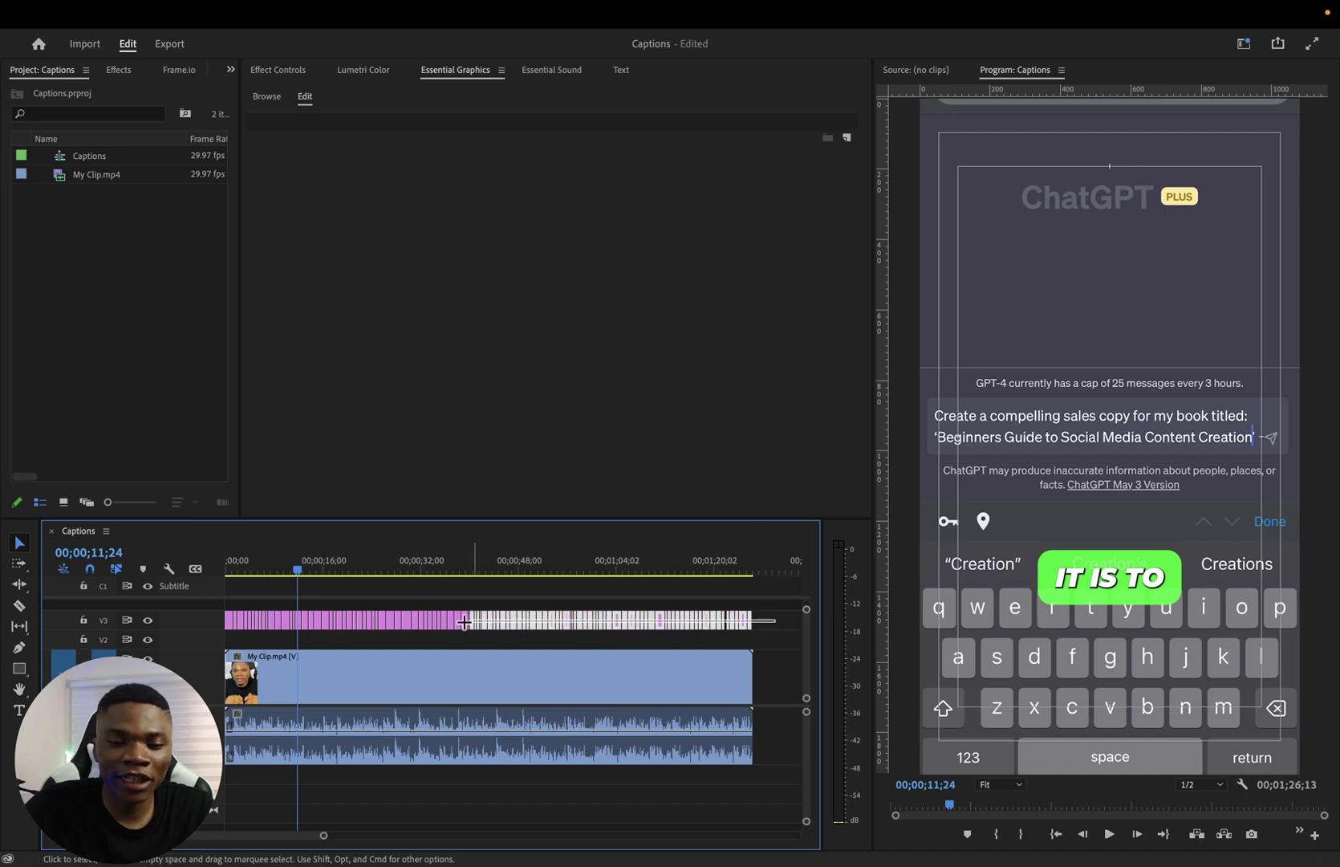
left_click(769, 624)
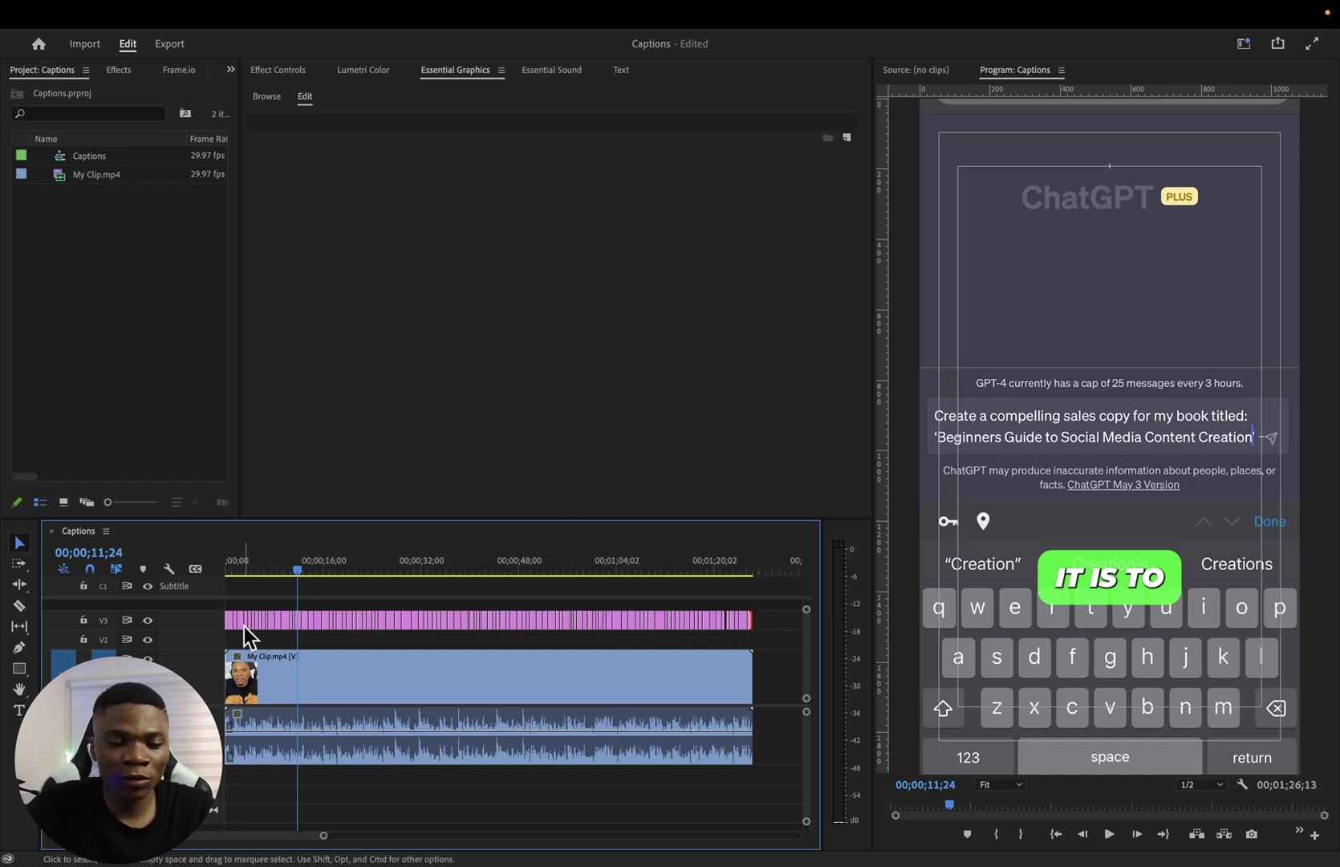
mouse_move(308, 566)
left_mouse_down()
mouse_move(286, 567)
mouse_move(317, 565)
left_mouse_up()
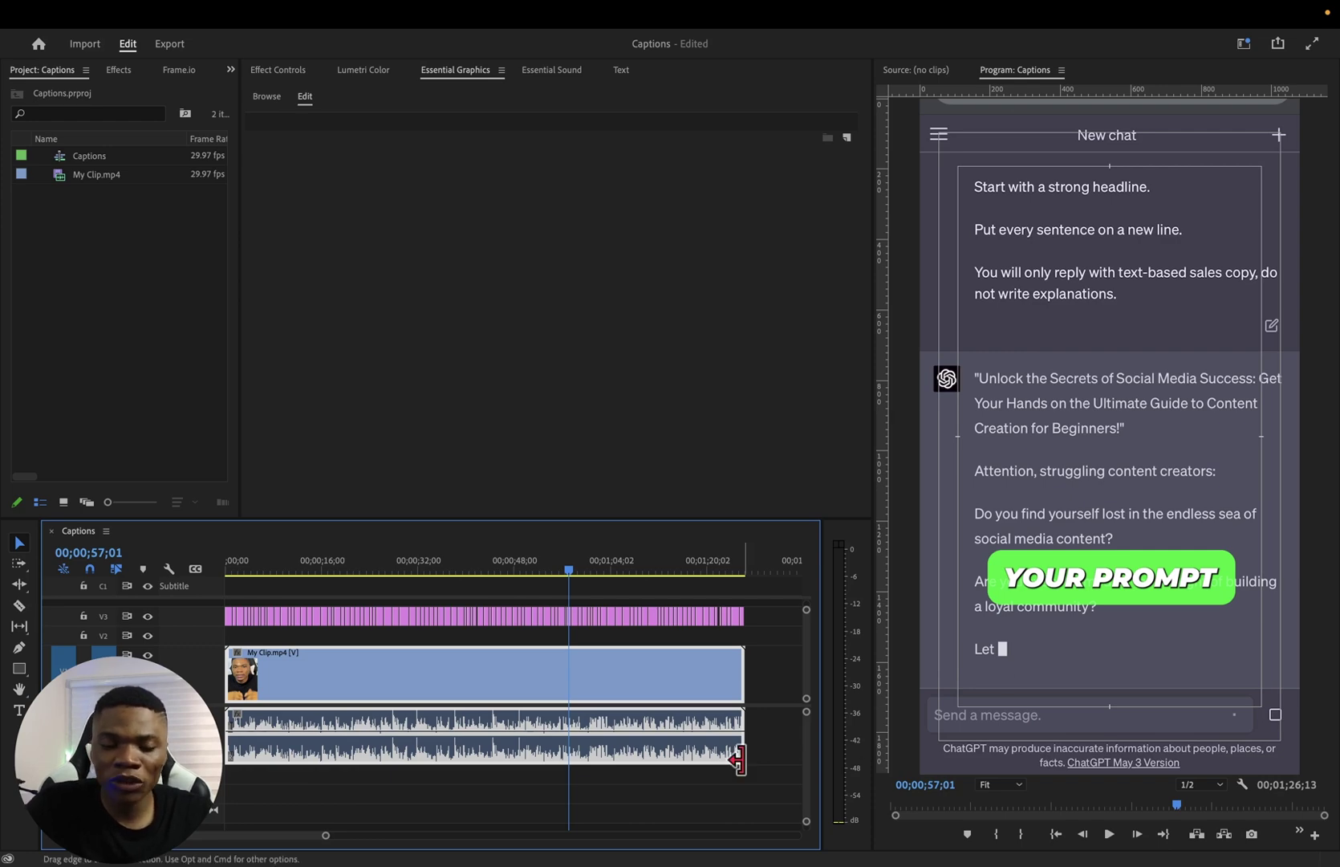
Export the sequence as Captions.mp4 in H.264, then select the V3 caption clips.
key("super+m")
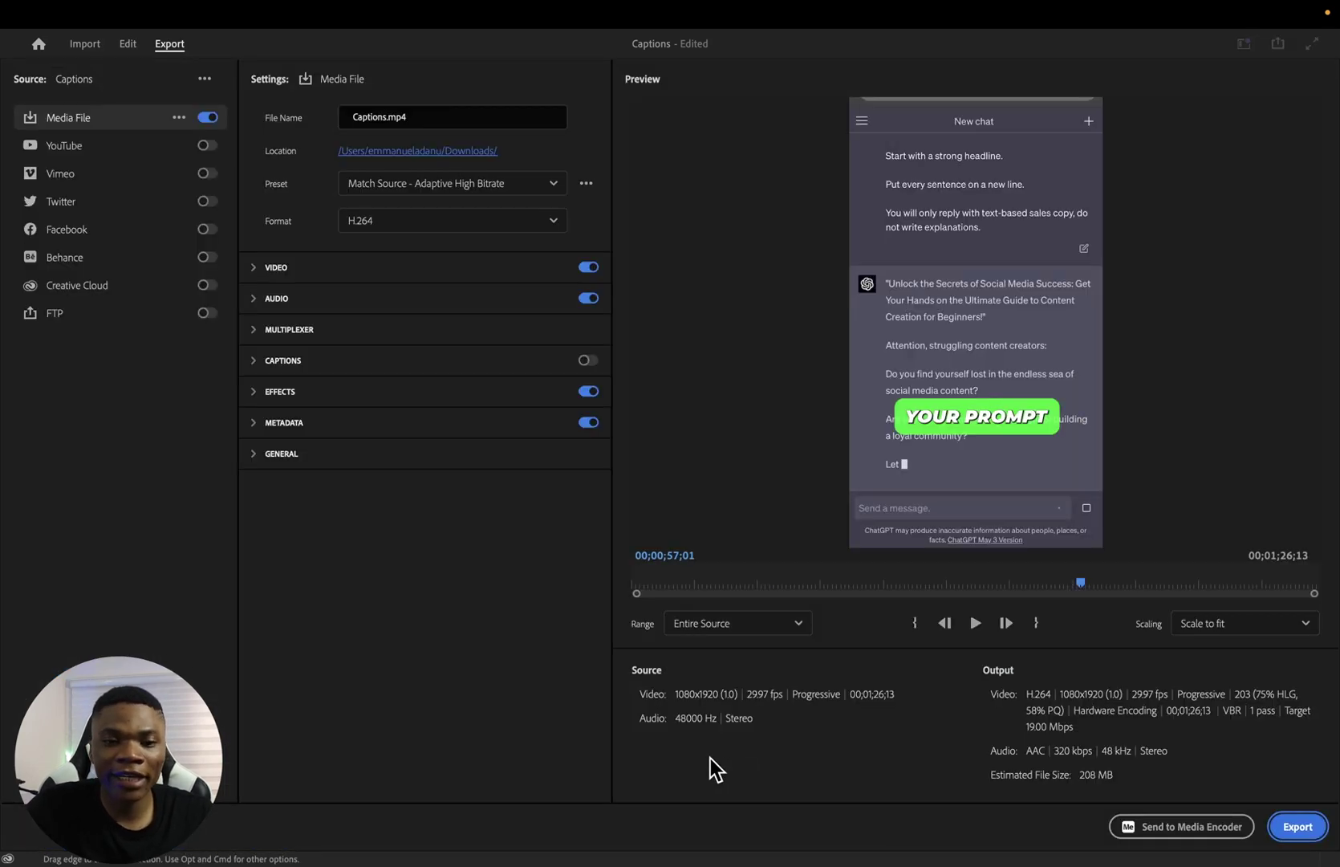
left_click(1289, 834)
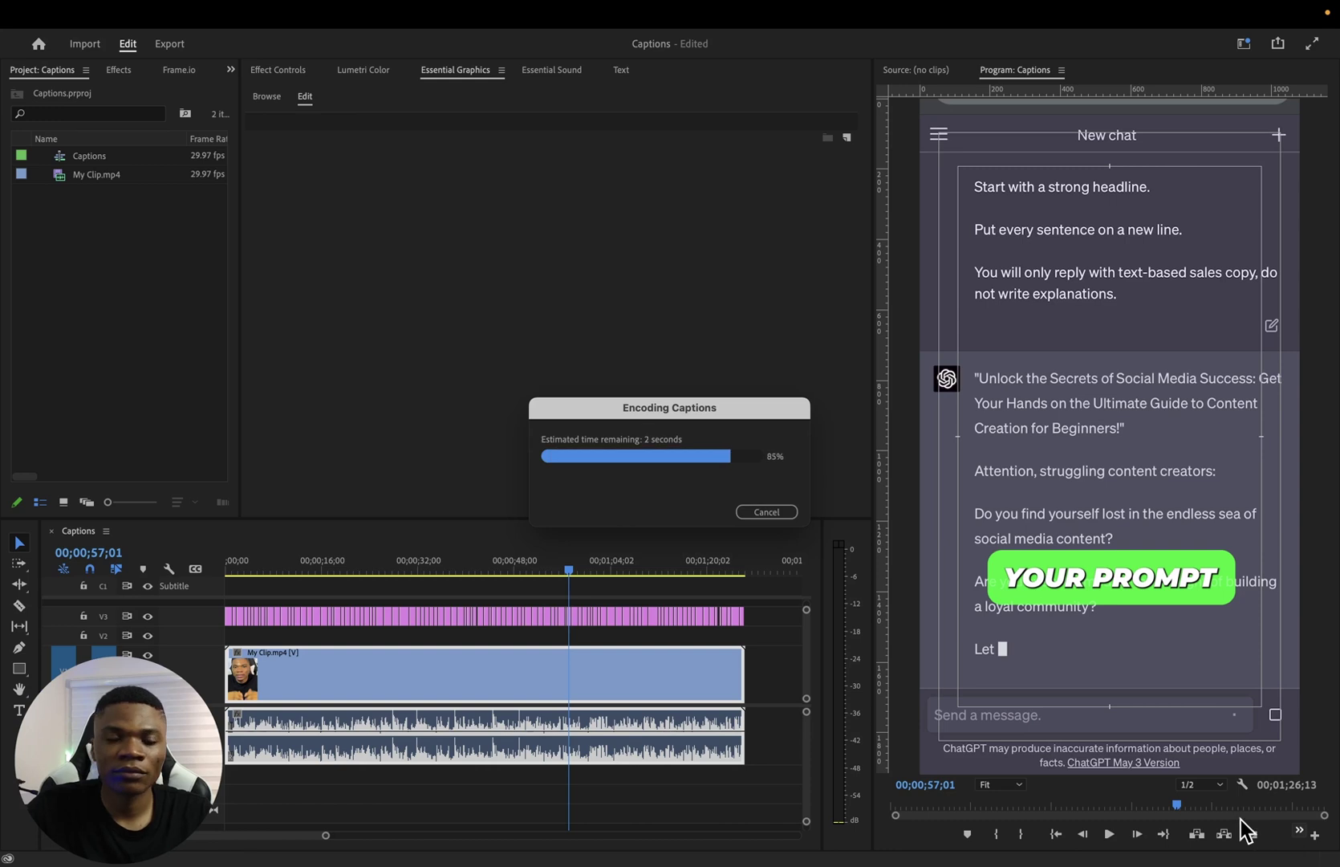
left_click_drag(774, 631, 468, 630)
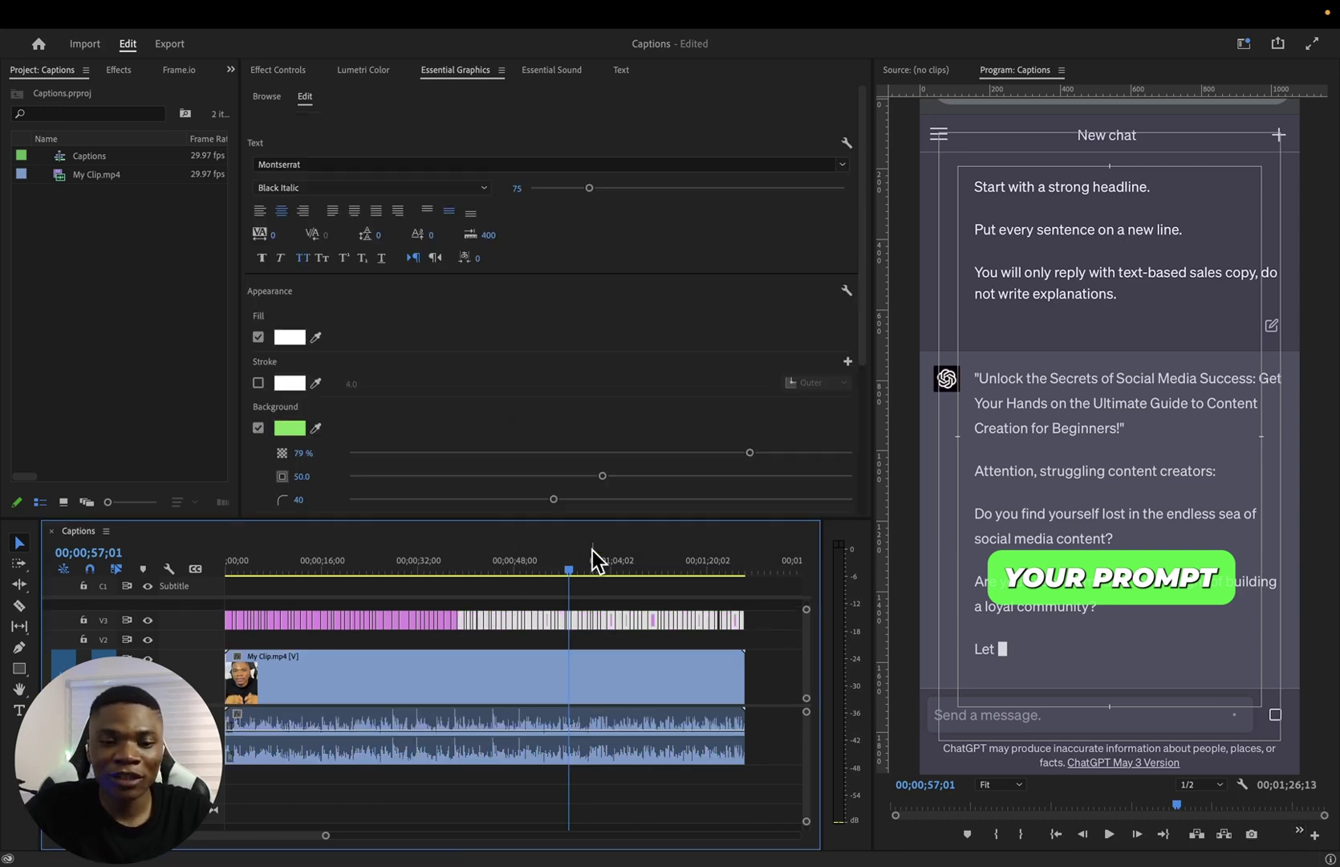